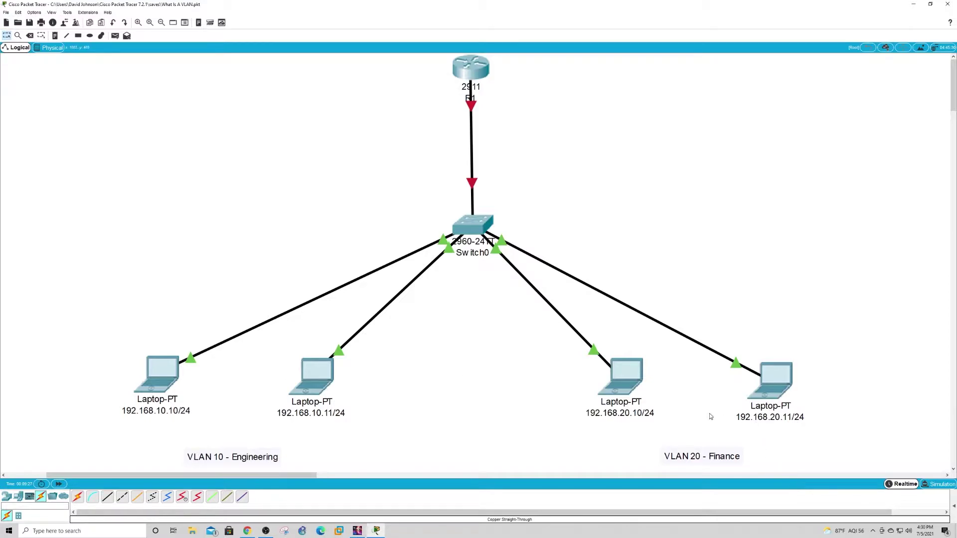
Step: Open the command prompt of the laptop 192.168.10.10 and enlarge its device window
{"action": "left_click", "coordinate": [159, 384]}
{"action": "left_click_drag", "start_coordinate": [638, 352], "coordinate": [878, 392]}
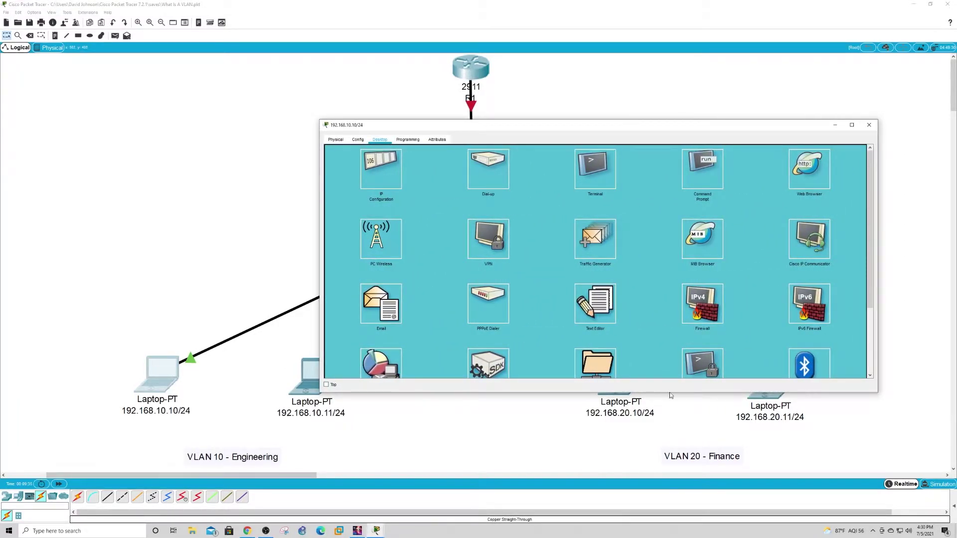
{"action": "left_click_drag", "start_coordinate": [671, 395], "coordinate": [666, 536]}
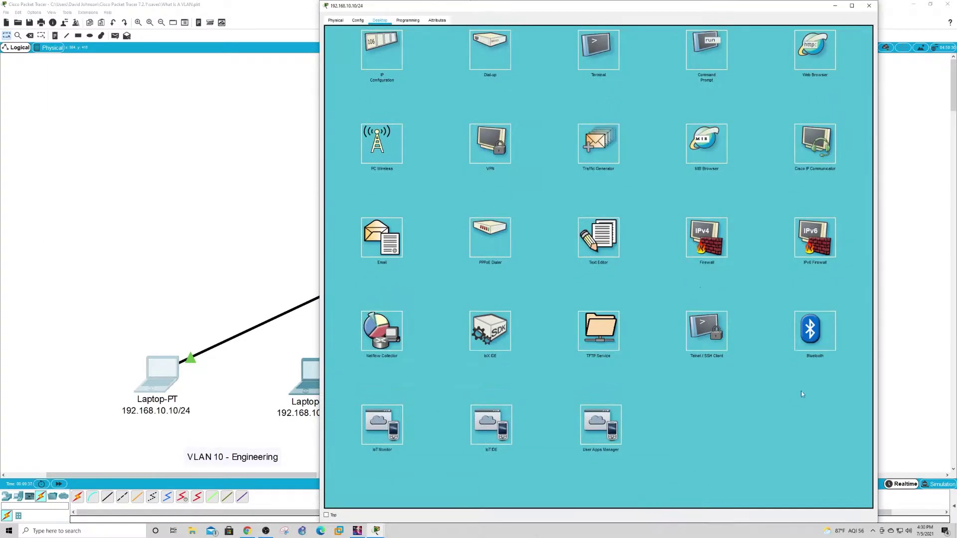
{"action": "left_click", "coordinate": [688, 66]}
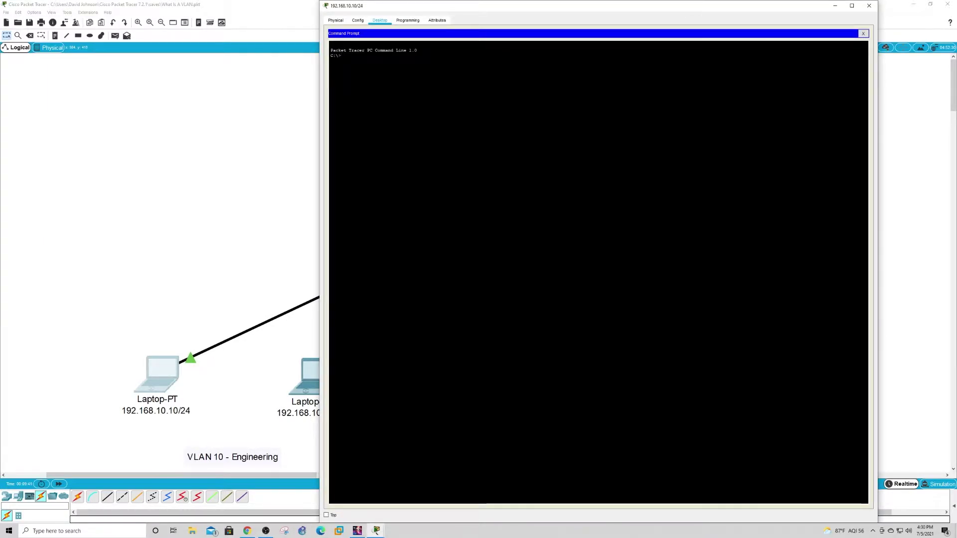
Step: Check the text size of the command prompt with several blank lines, and close the laptop's window
{"action": "key", "text": "Return"}
{"action": "key", "text": "Return"}
{"action": "key", "text": "Return"}
{"action": "key", "text": "Return"}
{"action": "key", "text": "Return"}
{"action": "key", "text": "Return"}
{"action": "key", "text": "Return"}
{"action": "key", "text": "Return"}
{"action": "key", "text": "Return"}
{"action": "key", "text": "Return"}
{"action": "key", "text": "Return"}
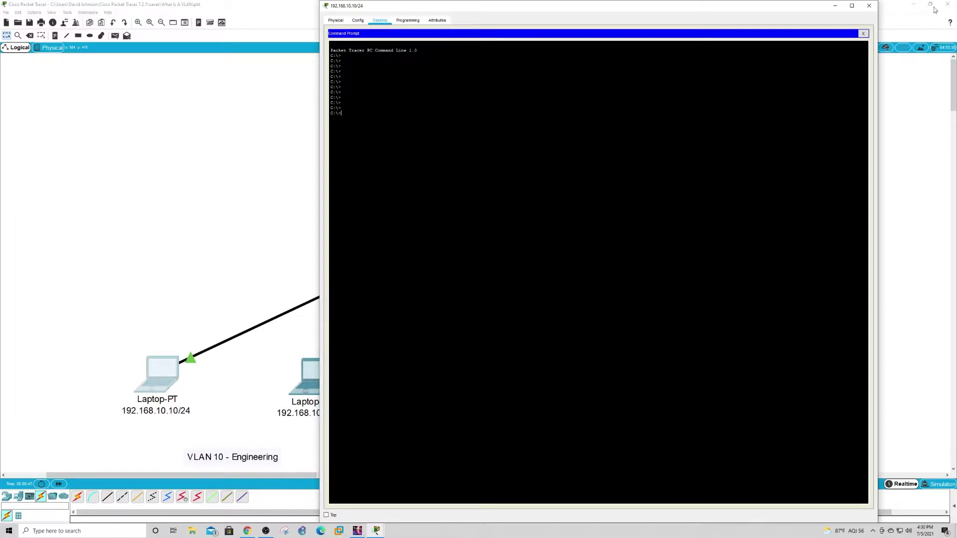
{"action": "left_click", "coordinate": [867, 7]}
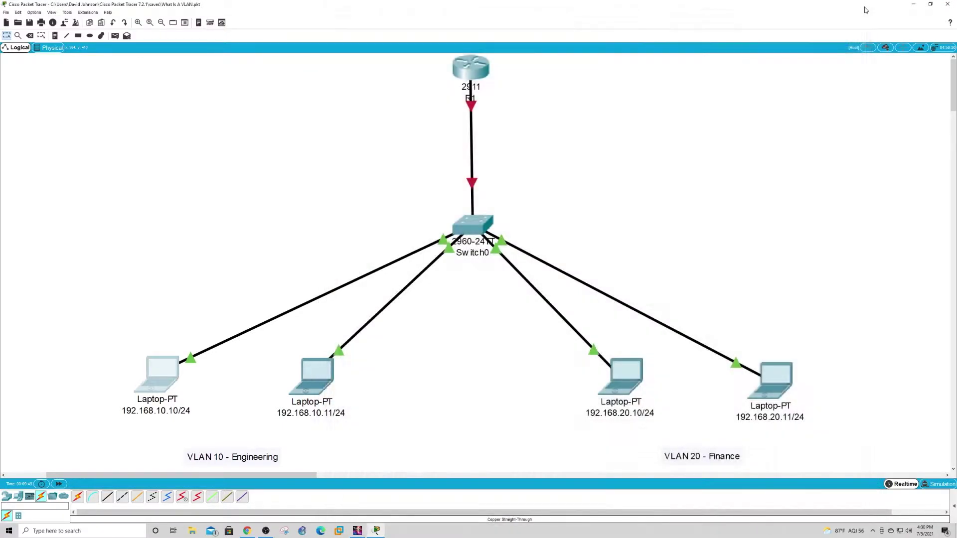
Step: Set the tooltip font size to 20 in the program preferences
{"action": "left_click", "coordinate": [19, 12]}
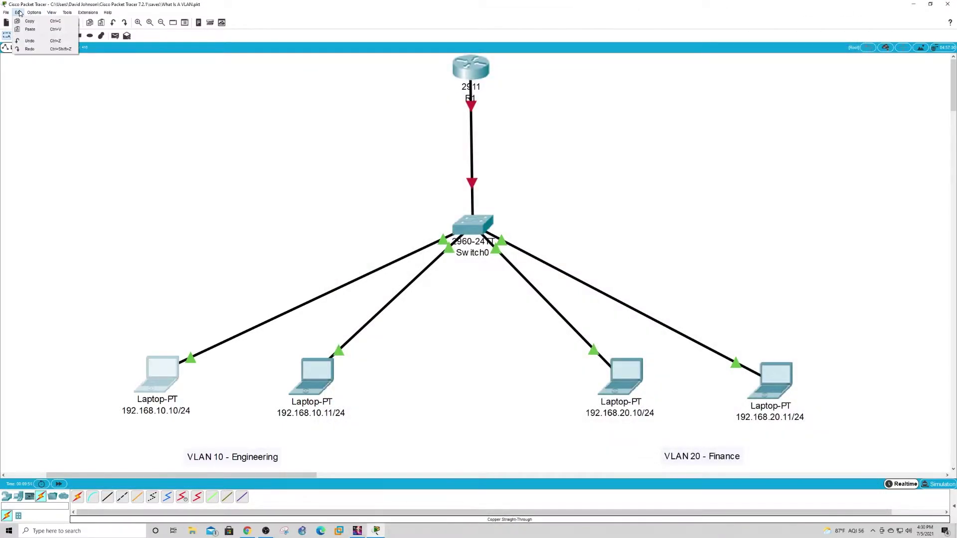
{"action": "mouse_move", "coordinate": [33, 13]}
{"action": "left_click", "coordinate": [49, 22]}
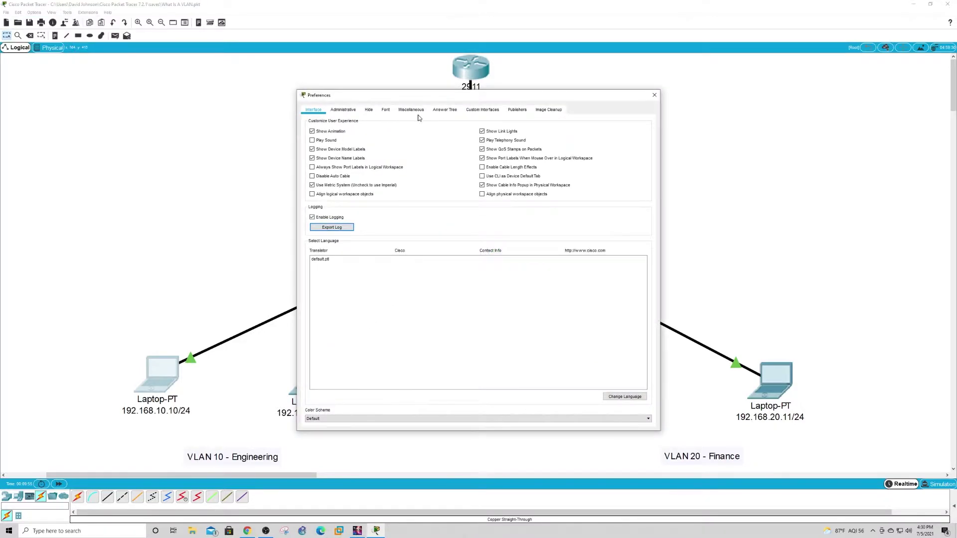
{"action": "left_click", "coordinate": [384, 111]}
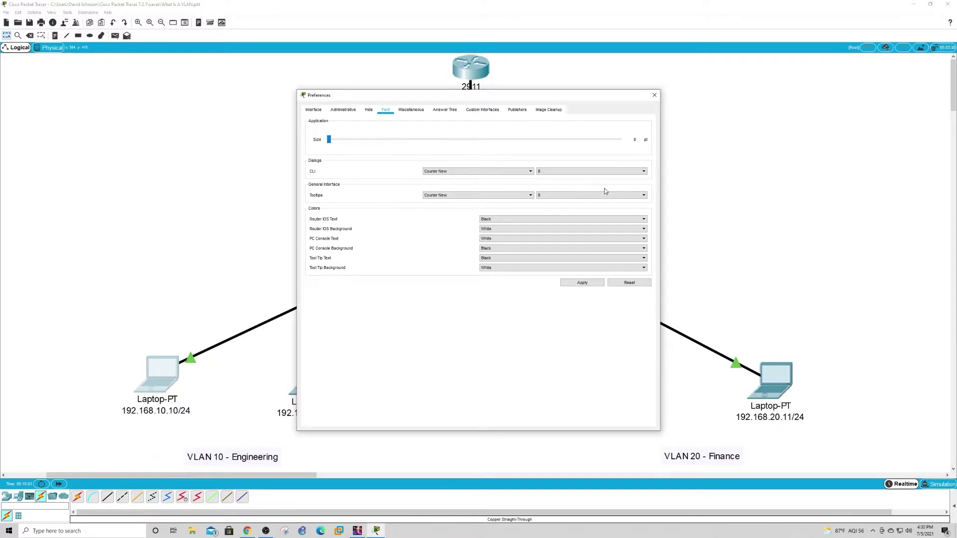
{"action": "left_click", "coordinate": [643, 196]}
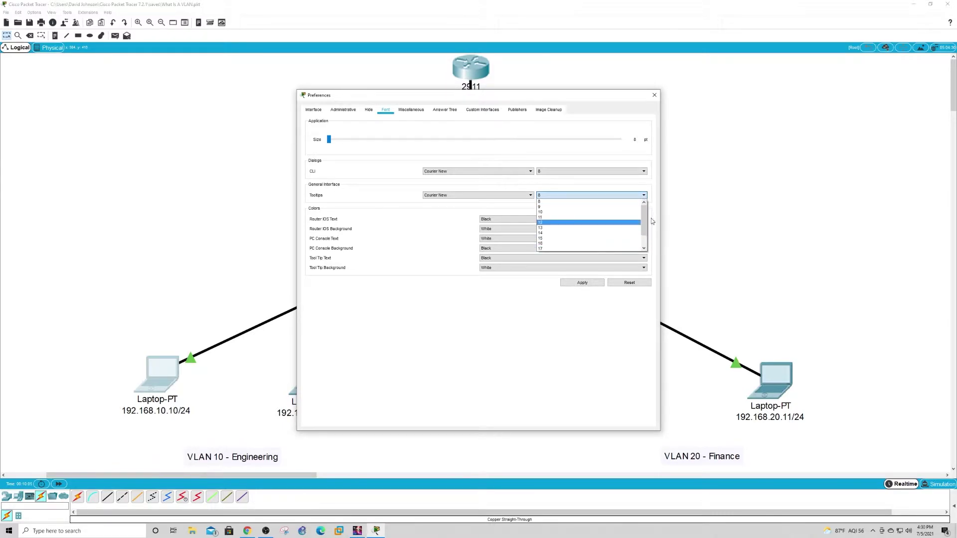
{"action": "left_click_drag", "start_coordinate": [644, 218], "coordinate": [644, 233]}
{"action": "left_click", "coordinate": [579, 248]}
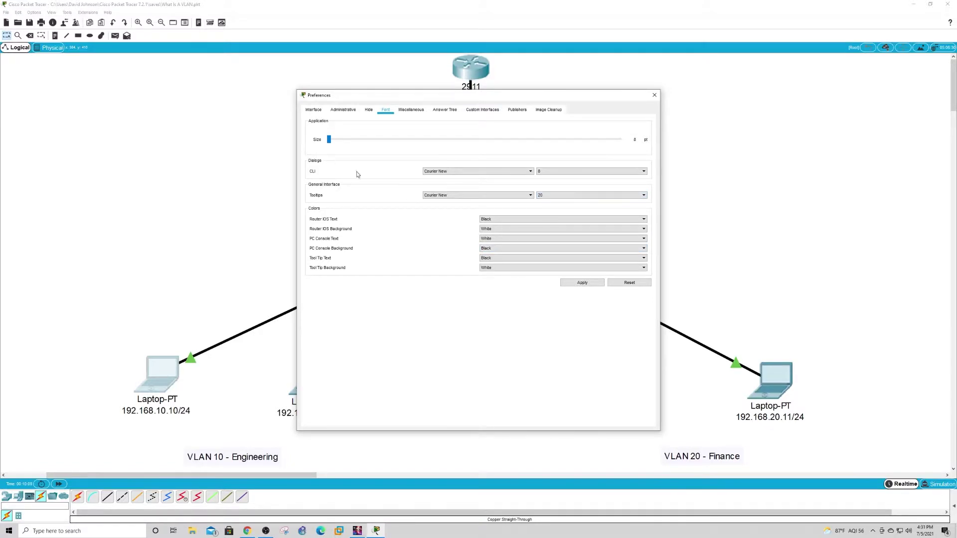
Step: Set the CLI font size to 20, apply the font settings and close the preferences
{"action": "left_click", "coordinate": [644, 172]}
{"action": "scroll", "coordinate": [645, 193], "scroll_direction": "down", "scroll_amount": 1}
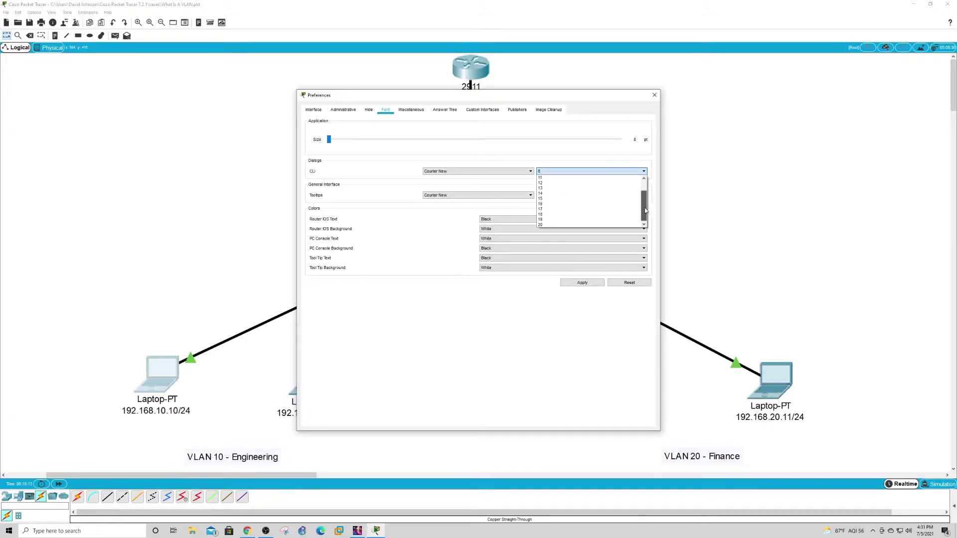
{"action": "left_click", "coordinate": [579, 225]}
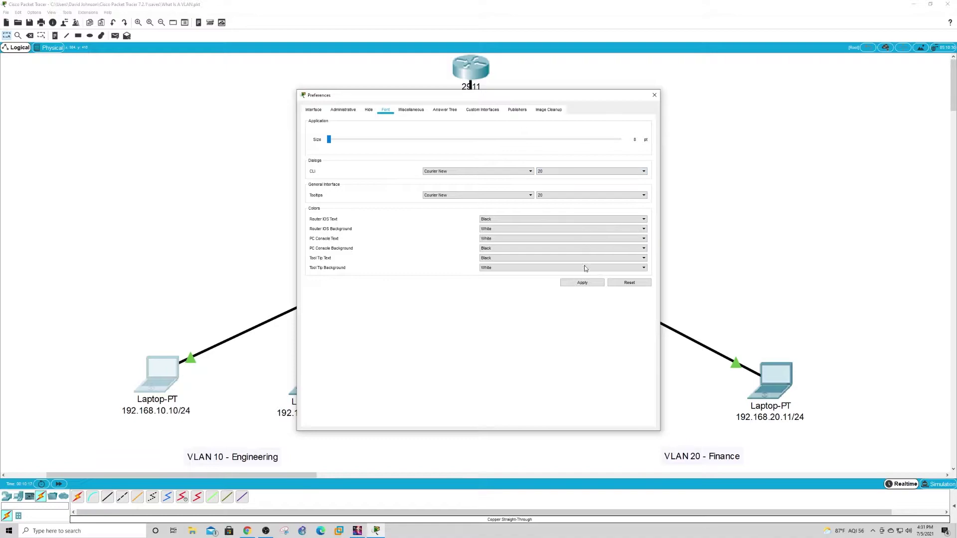
{"action": "left_click", "coordinate": [587, 283]}
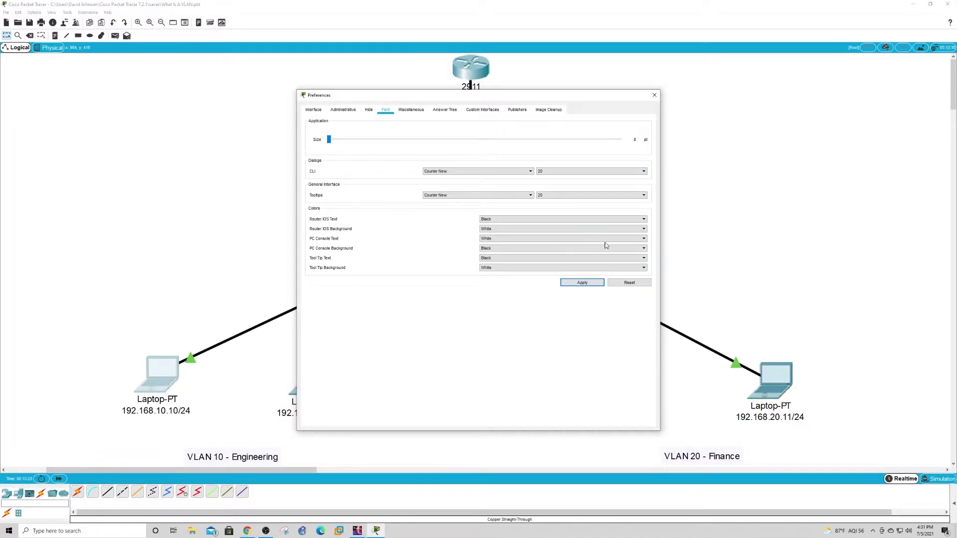
{"action": "left_click", "coordinate": [655, 94]}
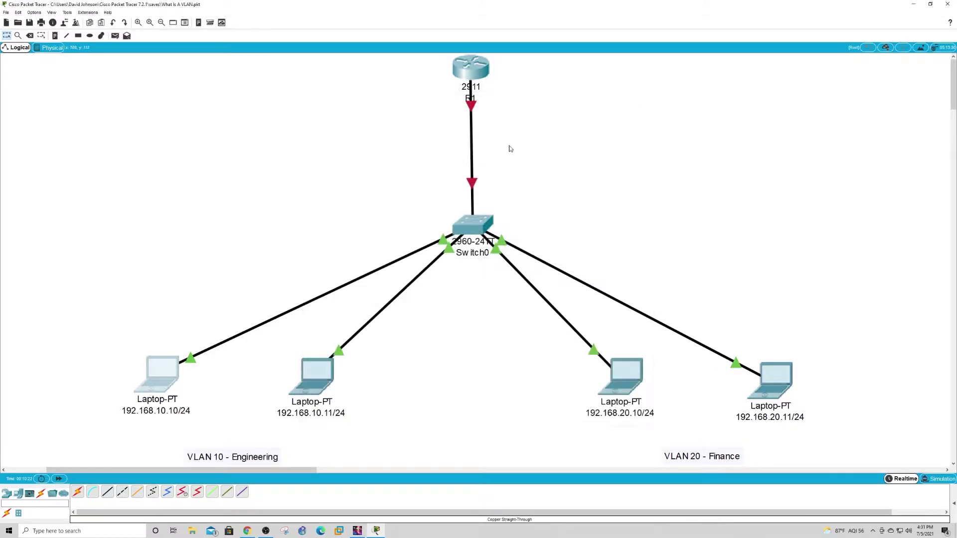
Step: Reopen the command prompt of the laptop 192.168.10.10, enlarge its window and place it over the VLAN 10 laptops
{"action": "left_click", "coordinate": [156, 383]}
{"action": "left_click", "coordinate": [533, 170]}
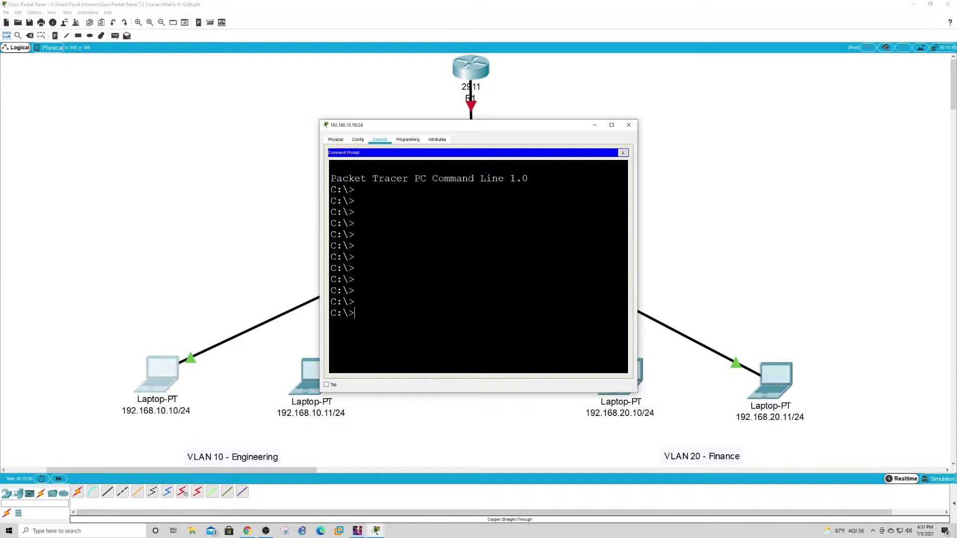
{"action": "left_click_drag", "start_coordinate": [638, 187], "coordinate": [842, 204]}
{"action": "left_click_drag", "start_coordinate": [720, 121], "coordinate": [705, 4]}
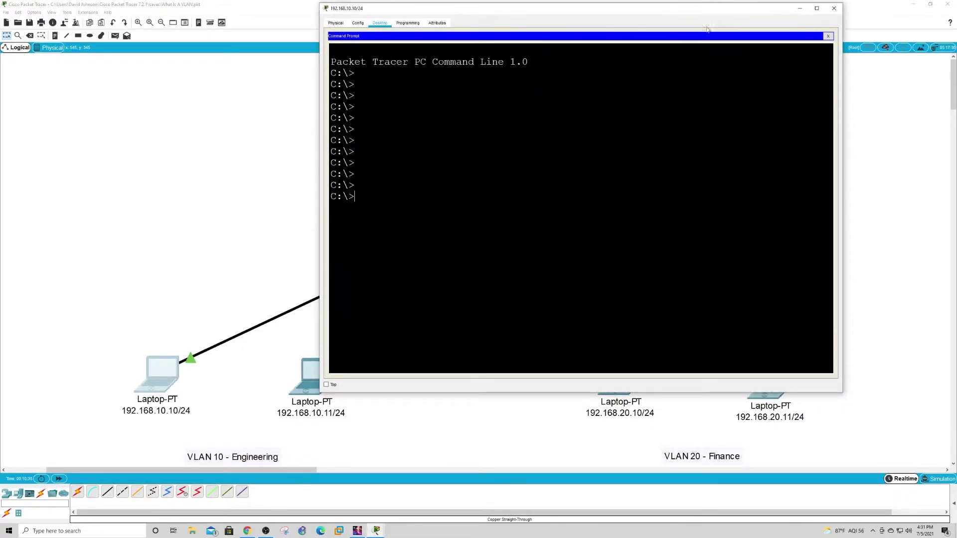
{"action": "left_click_drag", "start_coordinate": [677, 394], "coordinate": [664, 486]}
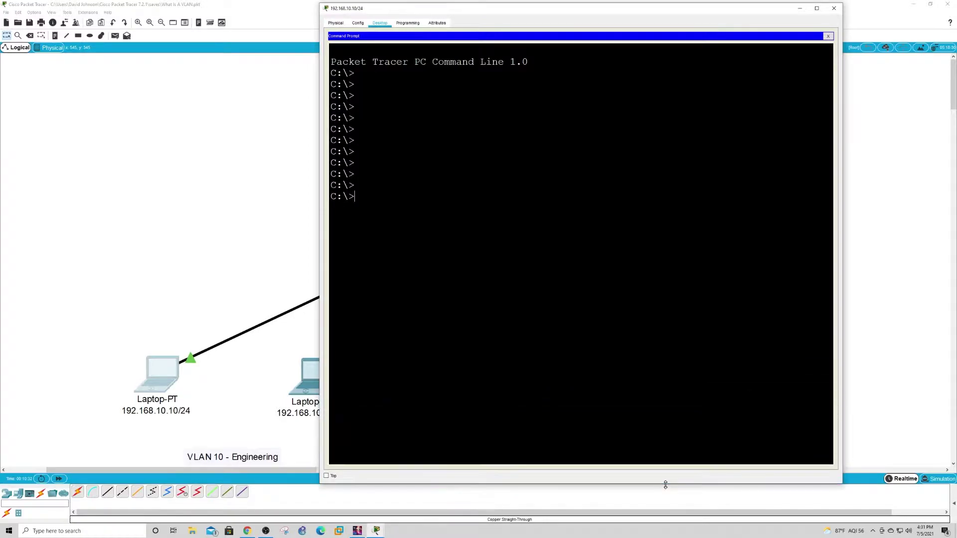
{"action": "left_click_drag", "start_coordinate": [616, 13], "coordinate": [705, 56]}
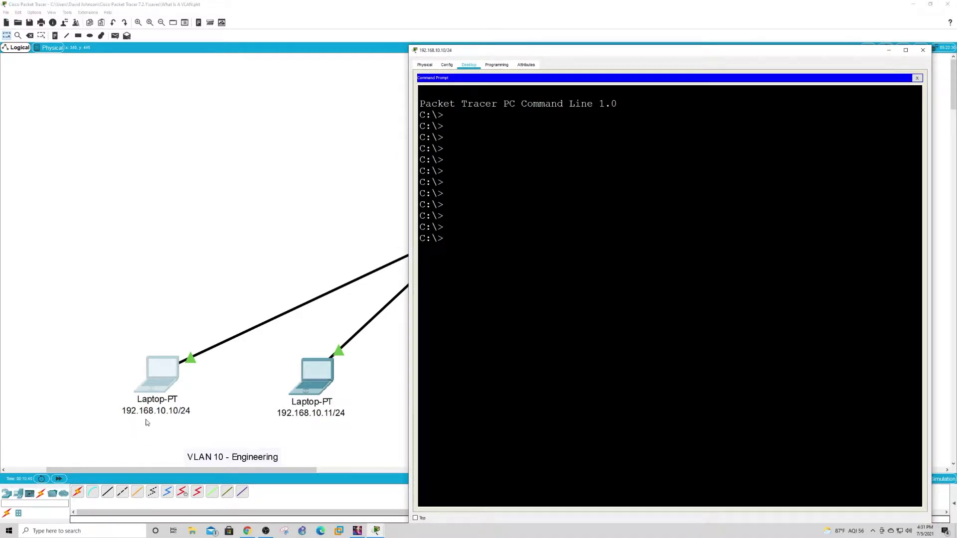
{"action": "left_click_drag", "start_coordinate": [621, 51], "coordinate": [241, 49]}
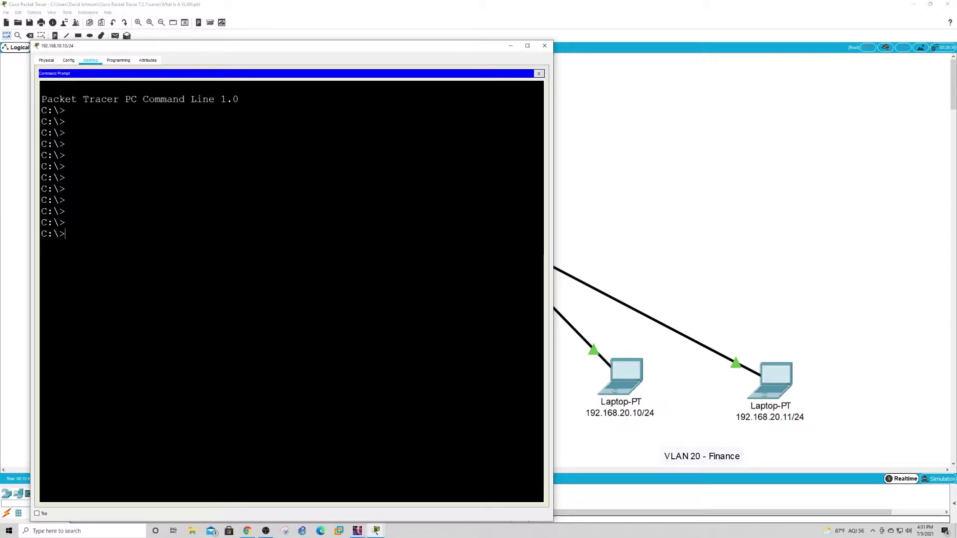
Step: Ping the VLAN 20 laptop at 192.168.20.10 from the laptop 192.168.10.10
{"action": "type", "text": "PING"}
{"action": "key", "text": "BackSpace"}
{"action": "key", "text": "BackSpace"}
{"action": "key", "text": "BackSpace"}
{"action": "key", "text": "BackSpace"}
{"action": "type", "text": "ping 192.,1"}
{"action": "key", "text": "BackSpace"}
{"action": "key", "text": "BackSpace"}
{"action": "type", "text": "168"}
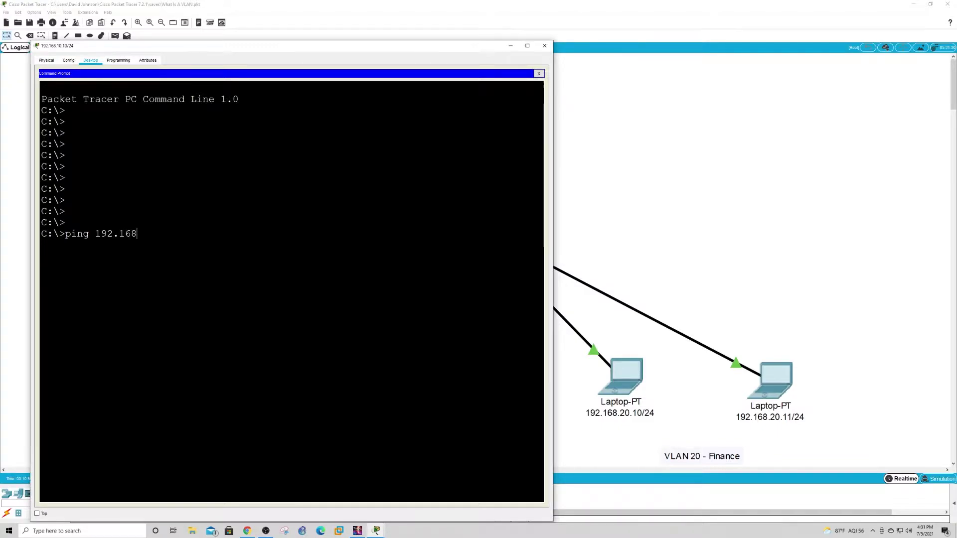
{"action": "type", "text": ".20.10"}
{"action": "key", "text": "Return"}
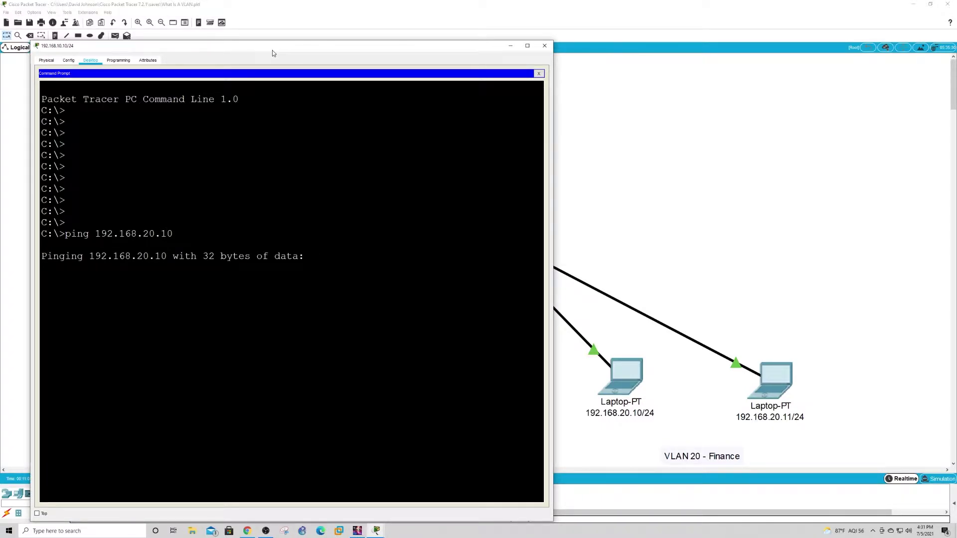
Step: Shift the laptop's window across the topology while the ping runs, and minimize it
{"action": "left_click_drag", "start_coordinate": [269, 47], "coordinate": [311, 55]}
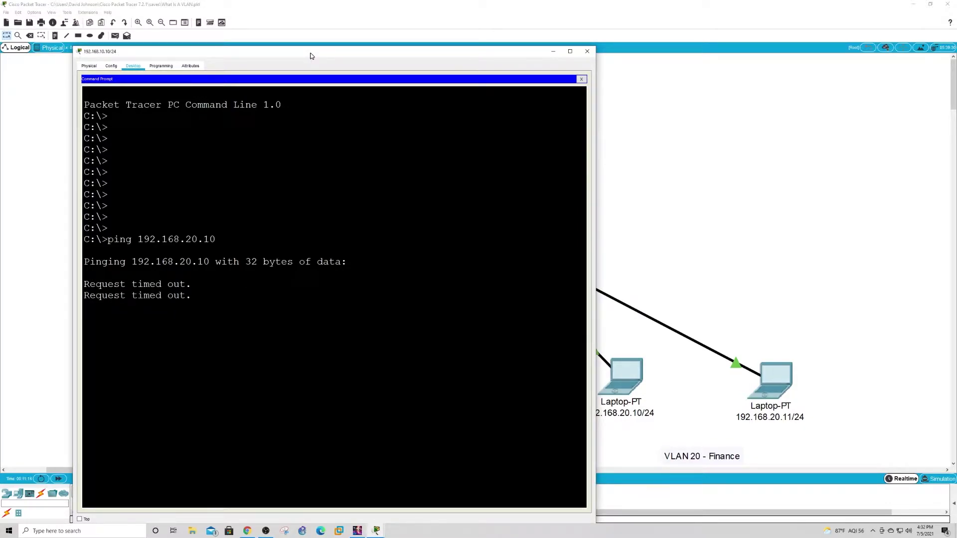
{"action": "left_click_drag", "start_coordinate": [311, 56], "coordinate": [402, 49]}
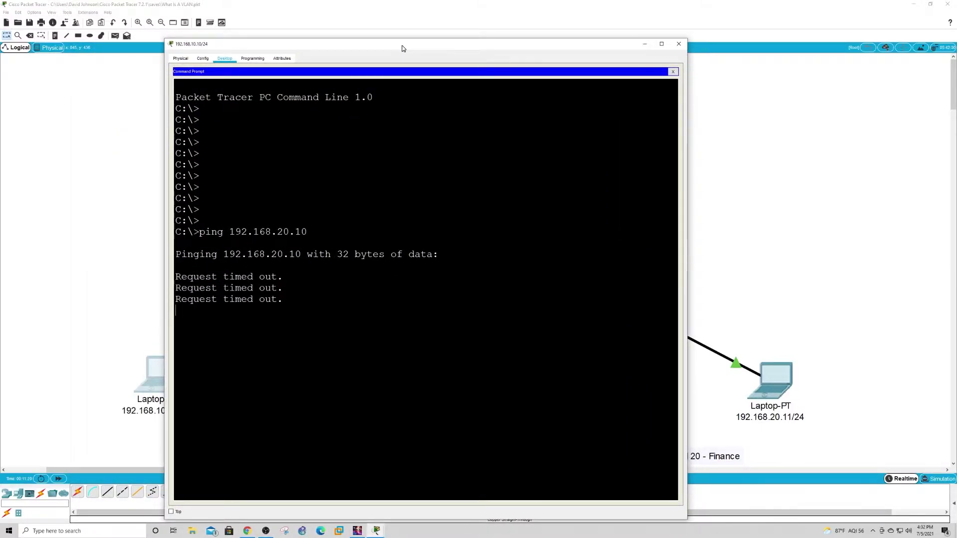
{"action": "left_click_drag", "start_coordinate": [403, 48], "coordinate": [485, 44]}
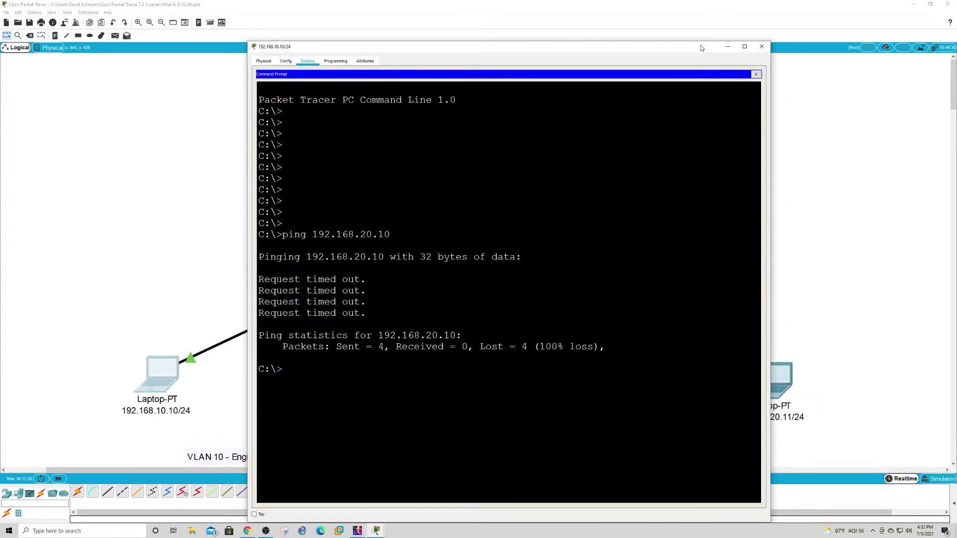
{"action": "left_click", "coordinate": [727, 48]}
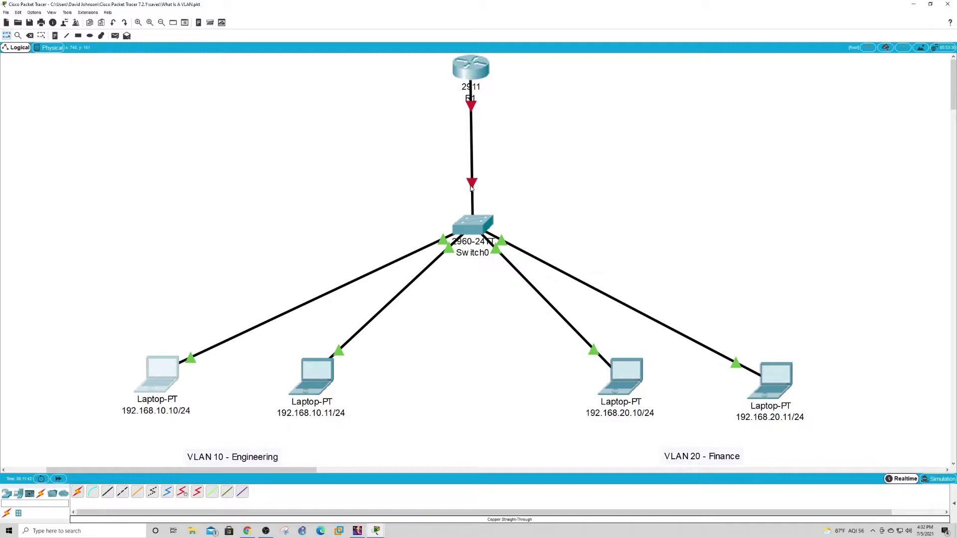
Step: Open the command line interface of Switch0 and widen its window
{"action": "mouse_move", "coordinate": [471, 187]}
{"action": "left_click", "coordinate": [475, 229]}
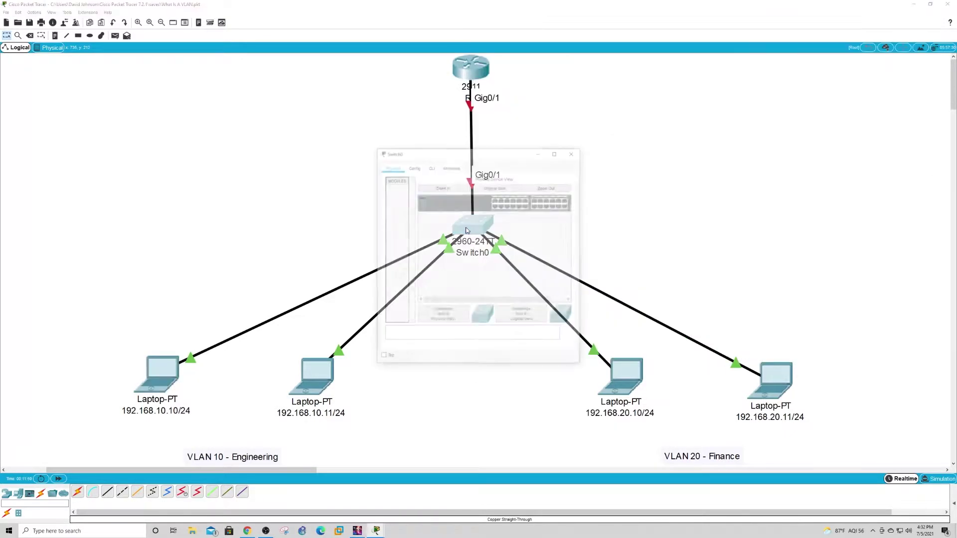
{"action": "left_click", "coordinate": [430, 167]}
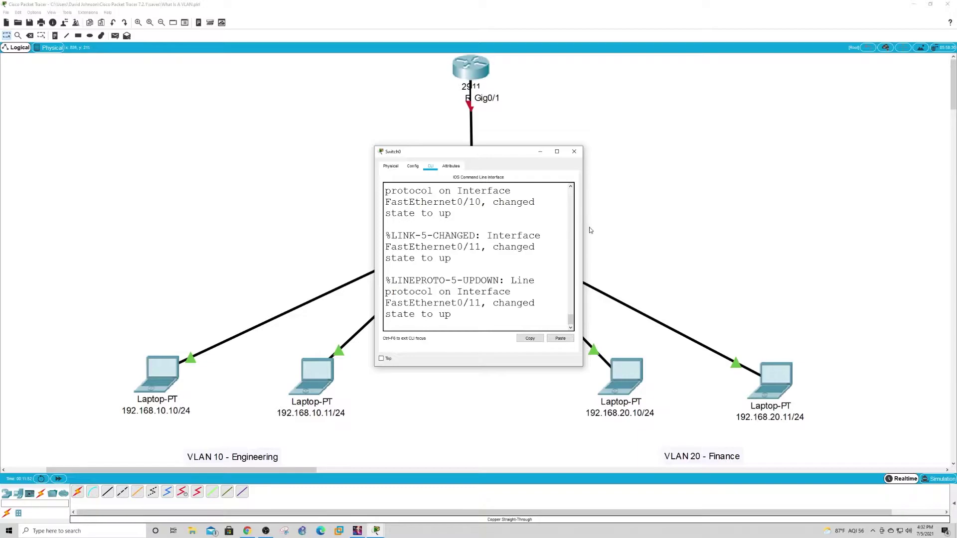
{"action": "left_click_drag", "start_coordinate": [584, 226], "coordinate": [882, 226]}
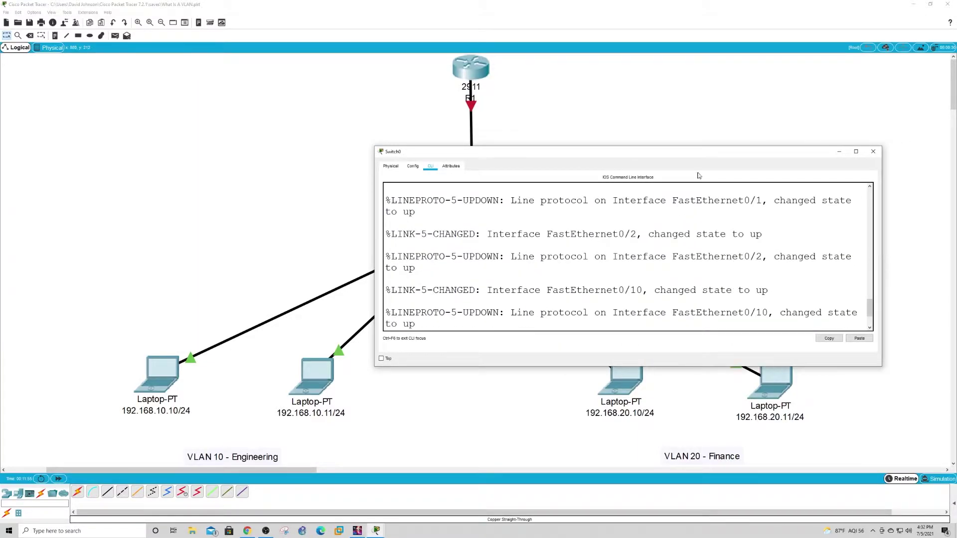
Step: Review the font and colour settings in the program preferences and close them without changes
{"action": "left_click", "coordinate": [125, 124]}
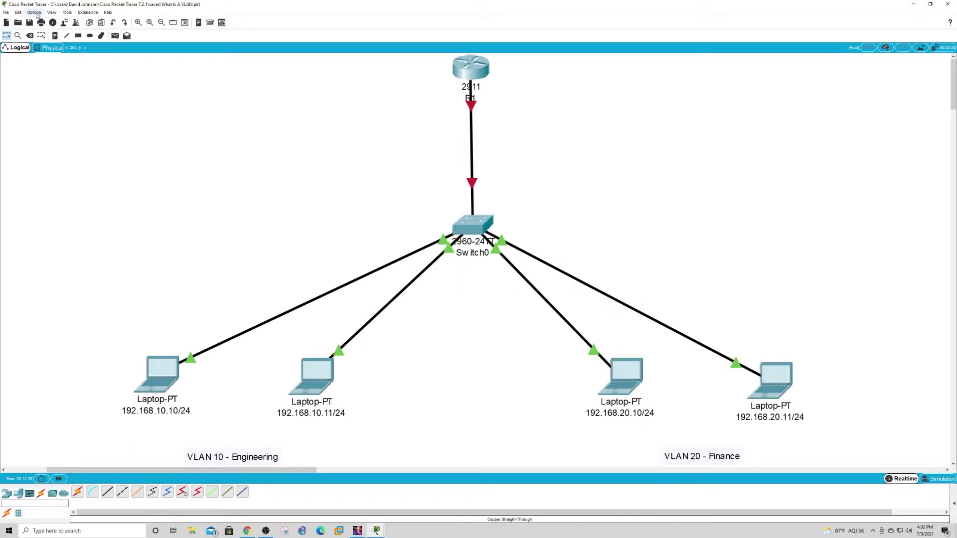
{"action": "left_click", "coordinate": [35, 13]}
{"action": "left_click", "coordinate": [49, 22]}
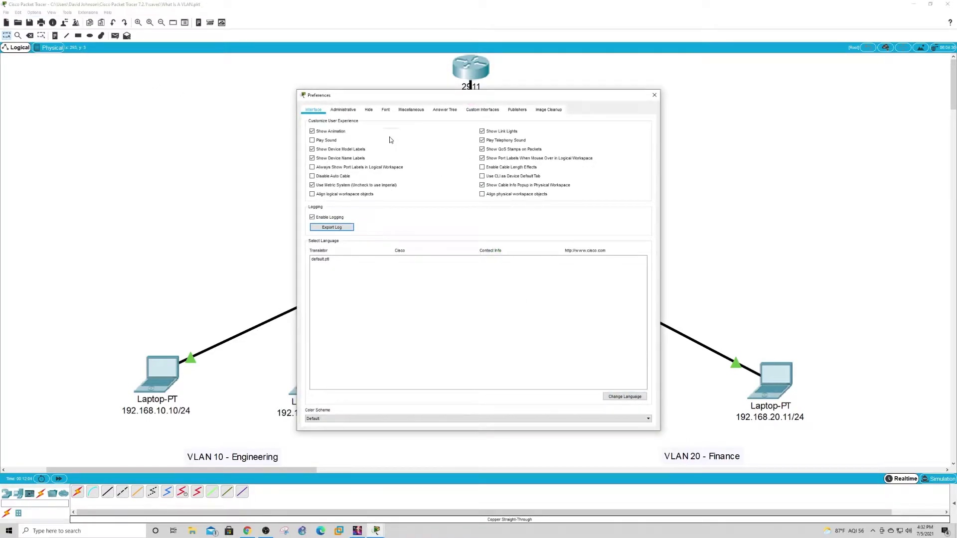
{"action": "left_click", "coordinate": [389, 113]}
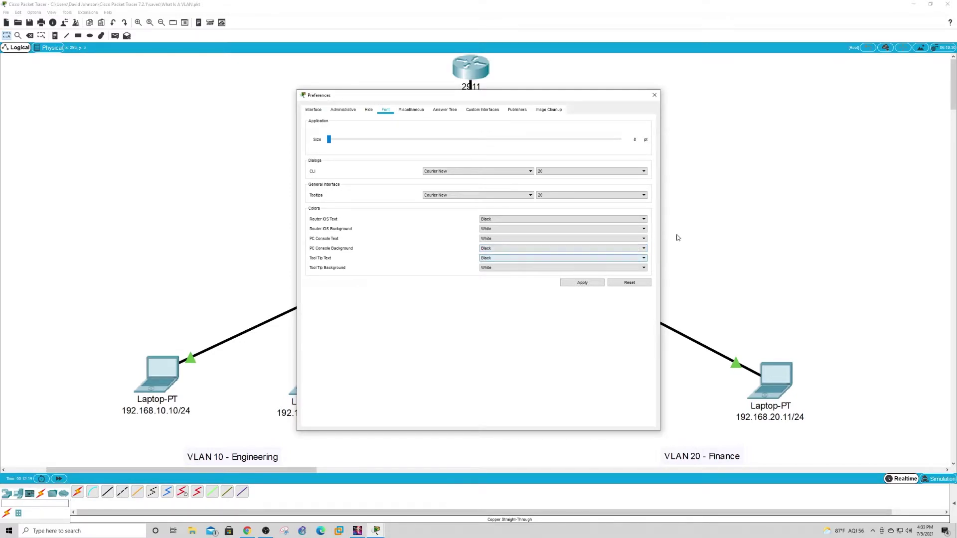
{"action": "left_click", "coordinate": [654, 95]}
Step: Bring back the Switch0 command line interface and enlarge its window to nearly full screen height
{"action": "left_click", "coordinate": [469, 225]}
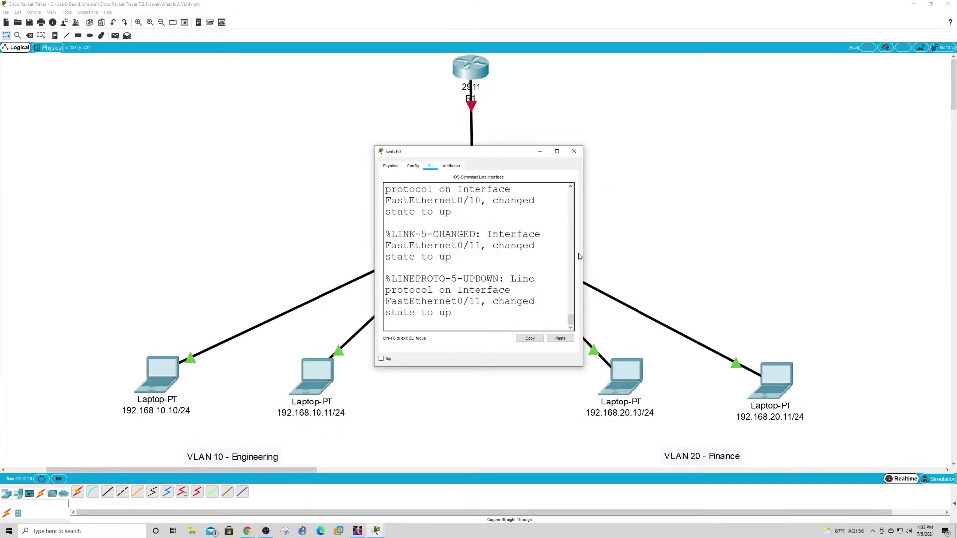
{"action": "left_click_drag", "start_coordinate": [583, 256], "coordinate": [903, 283]}
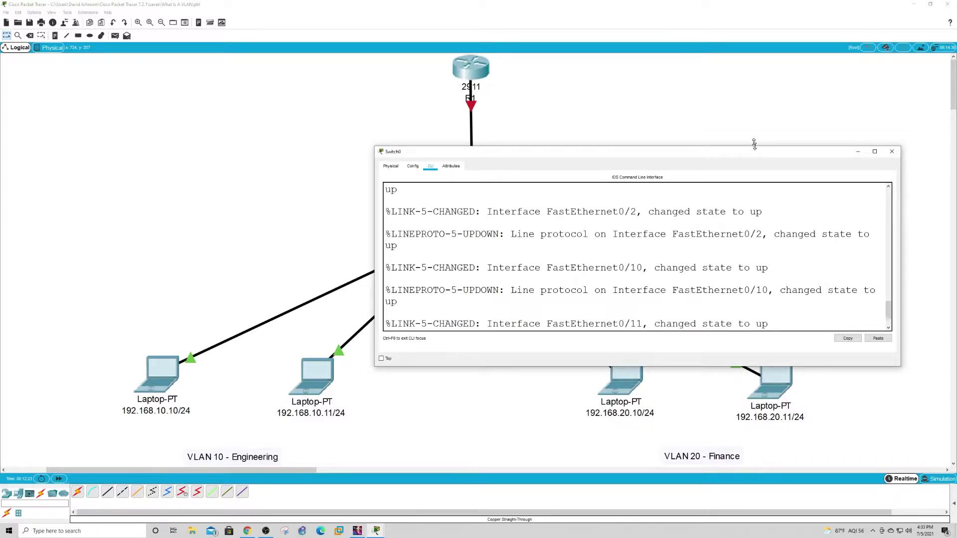
{"action": "left_click_drag", "start_coordinate": [755, 145], "coordinate": [759, 12]}
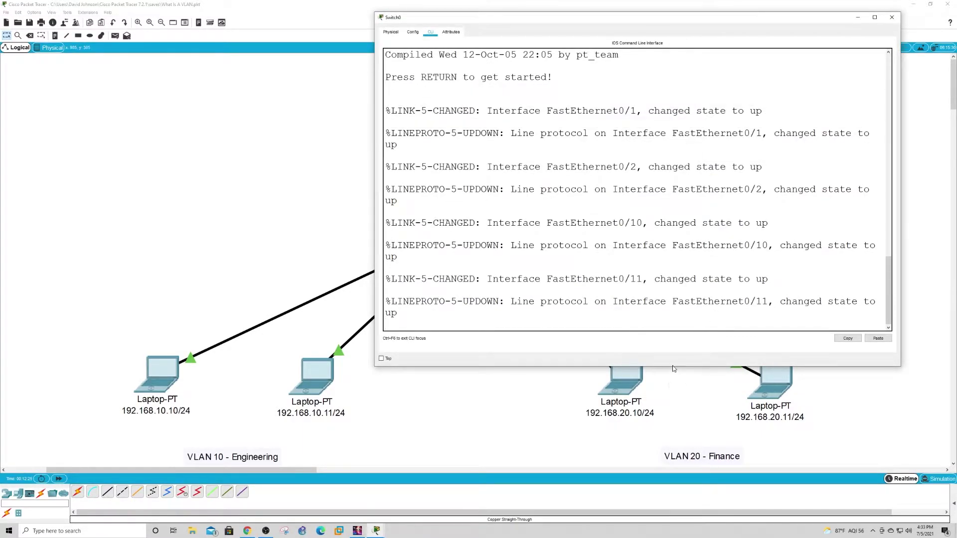
{"action": "left_click_drag", "start_coordinate": [673, 367], "coordinate": [645, 523]}
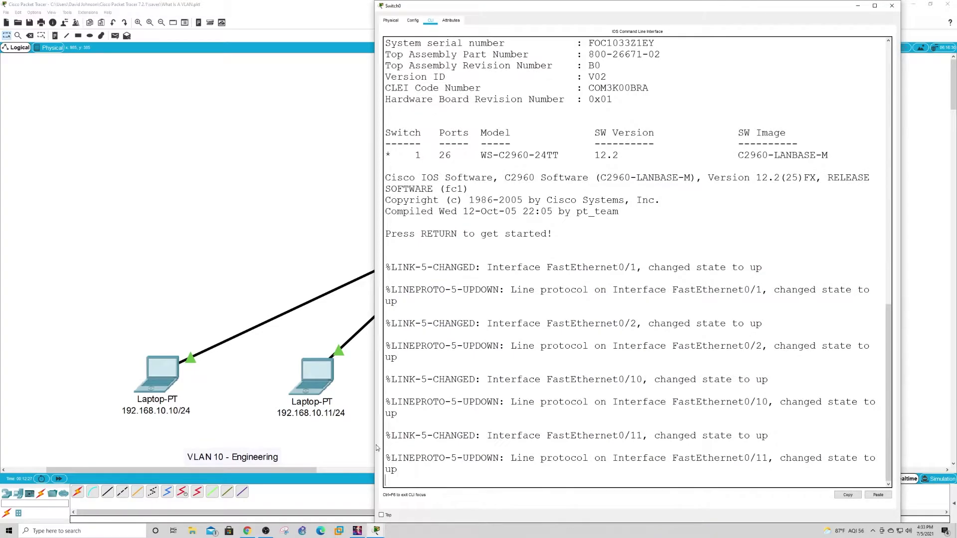
Step: Widen the Switch0 command line window and enter privileged EXEC mode with the enable command
{"action": "left_click_drag", "start_coordinate": [375, 441], "coordinate": [95, 440]}
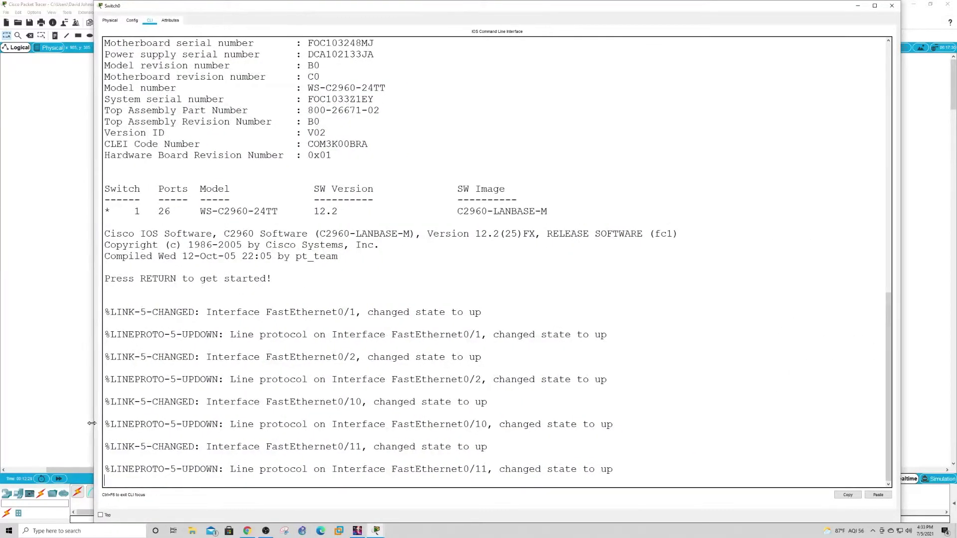
{"action": "key", "text": "Return"}
{"action": "key", "text": "Return"}
{"action": "key", "text": "Return"}
{"action": "key", "text": "Return"}
{"action": "key", "text": "Return"}
{"action": "key", "text": "Return"}
{"action": "key", "text": "Return"}
{"action": "key", "text": "Return"}
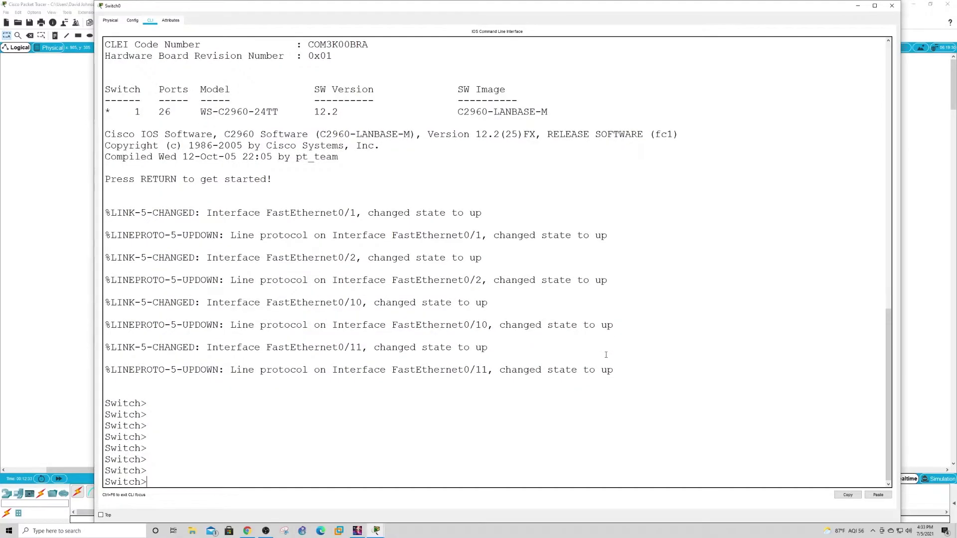
{"action": "type", "text": "enable"}
{"action": "key", "text": "Return"}
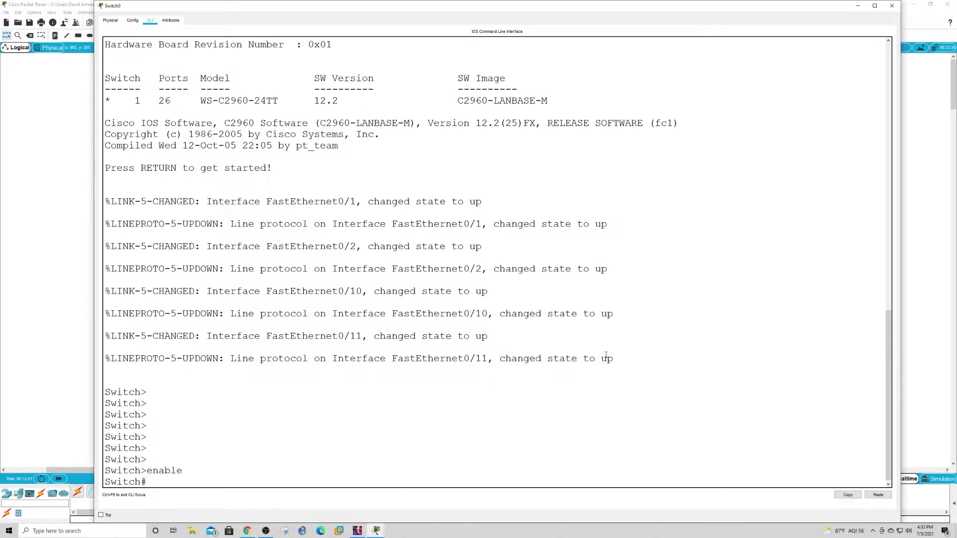
{"action": "type", "text": "conf t"}
{"action": "key", "text": "BackSpace"}
{"action": "key", "text": "BackSpace"}
{"action": "key", "text": "BackSpace"}
{"action": "key", "text": "BackSpace"}
{"action": "key", "text": "BackSpace"}
{"action": "key", "text": "BackSpace"}
Step: Run show ip interface brief on the switch and page through to the end of the interface list
{"action": "key", "text": "Return"}
{"action": "key", "text": "Return"}
{"action": "key", "text": "Return"}
{"action": "key", "text": "Return"}
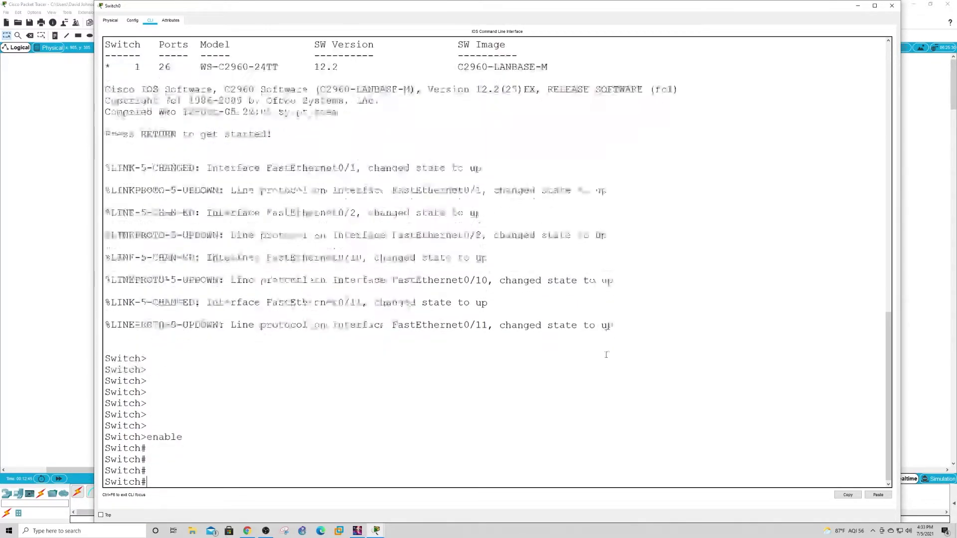
{"action": "type", "text": "show ip interface brief"}
{"action": "key", "text": "Return"}
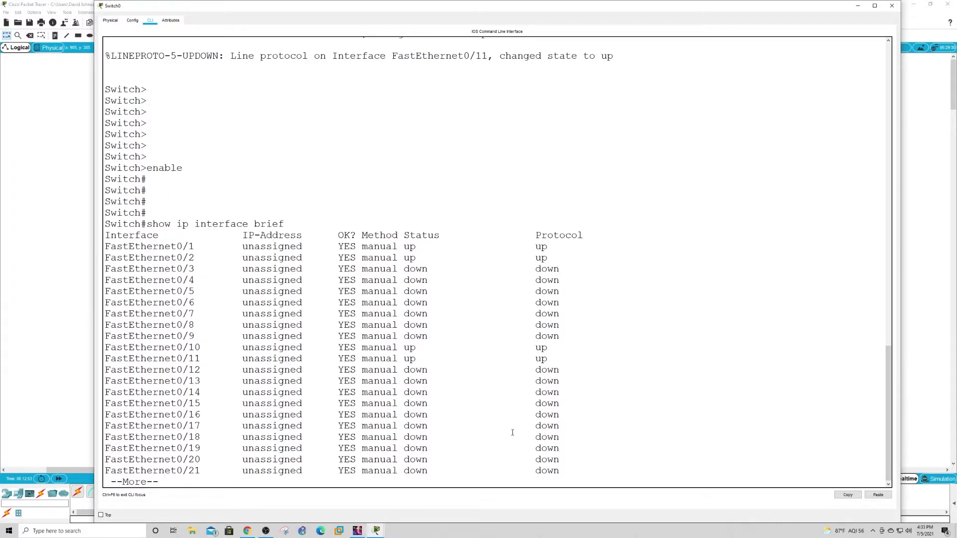
{"action": "key", "text": "space"}
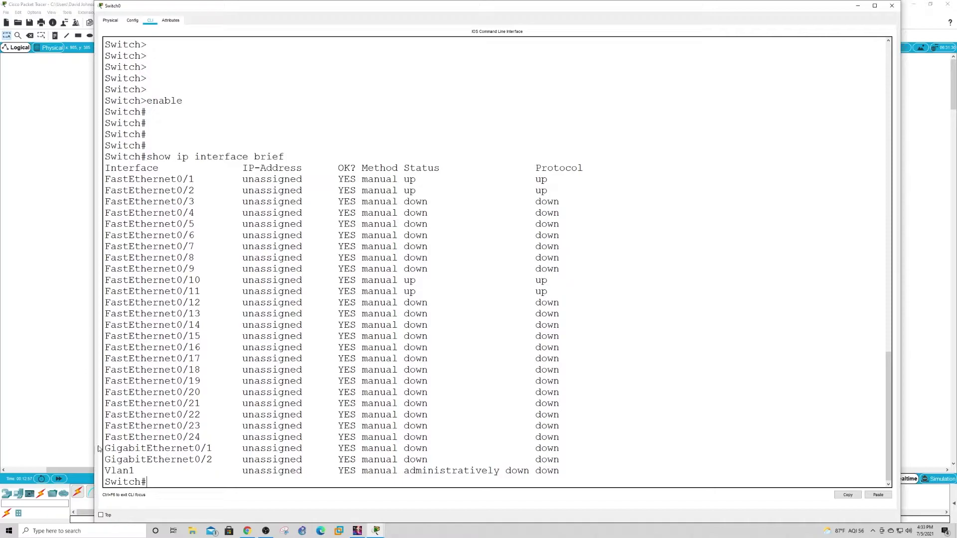
Step: Enter global configuration mode with conf t and open the configuration of interface gi0/1
{"action": "left_click_drag", "start_coordinate": [105, 449], "coordinate": [457, 448]}
{"action": "left_click", "coordinate": [357, 392]}
{"action": "key", "text": "Return"}
{"action": "type", "text": "conf t"}
{"action": "key", "text": "Return"}
{"action": "type", "text": "interface gi0/1"}
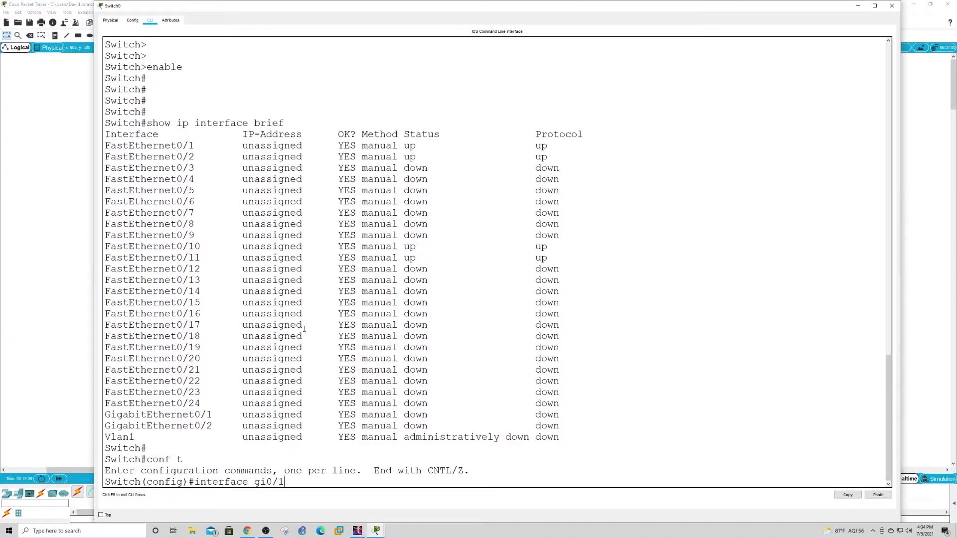
{"action": "key", "text": "Return"}
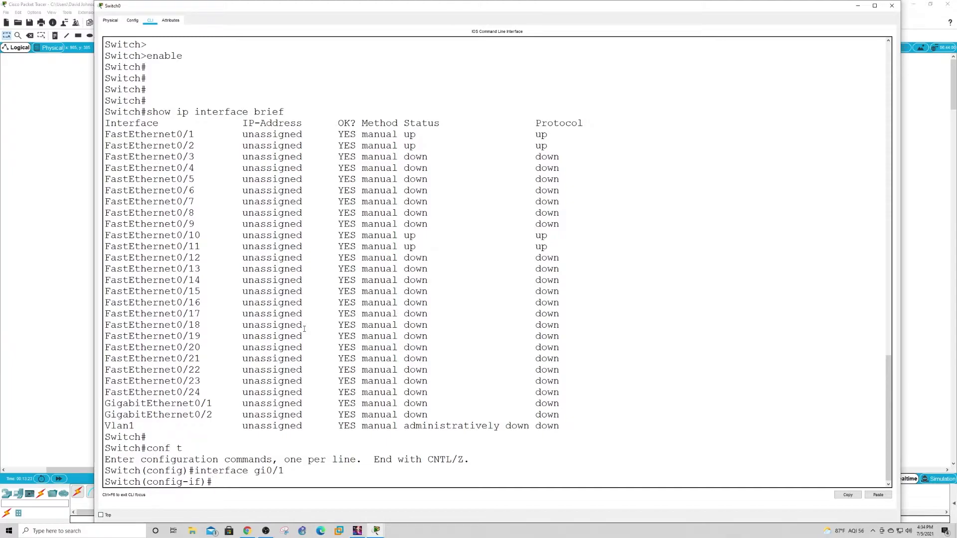
Step: Check the router-to-switch link in the topology and set interface gi0/1 to switchport mode trunk
{"action": "left_click", "coordinate": [32, 327]}
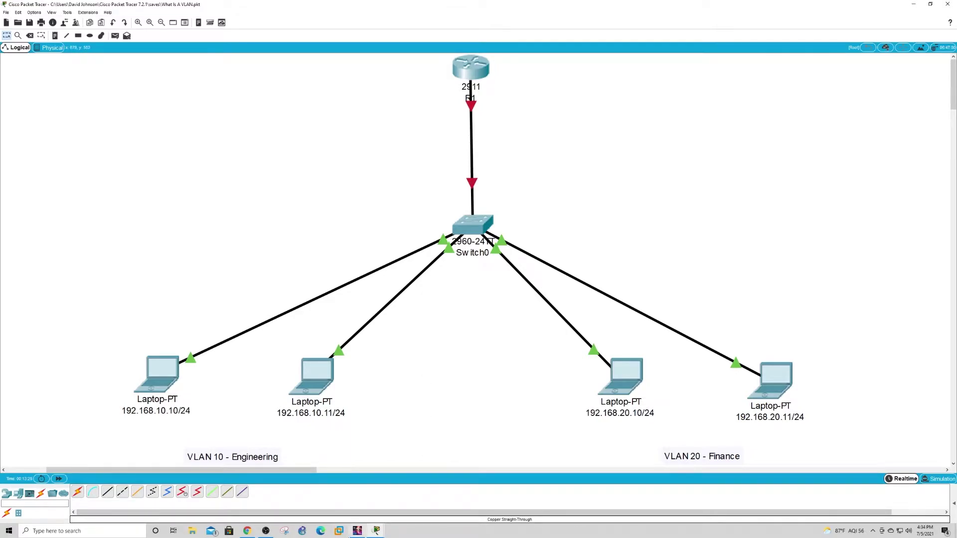
{"action": "mouse_move", "coordinate": [377, 533]}
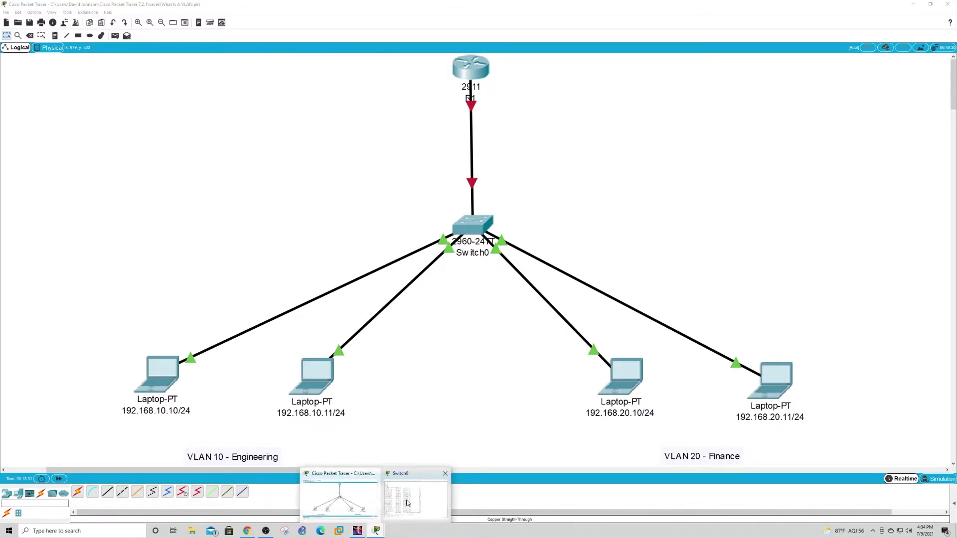
{"action": "mouse_move", "coordinate": [407, 503]}
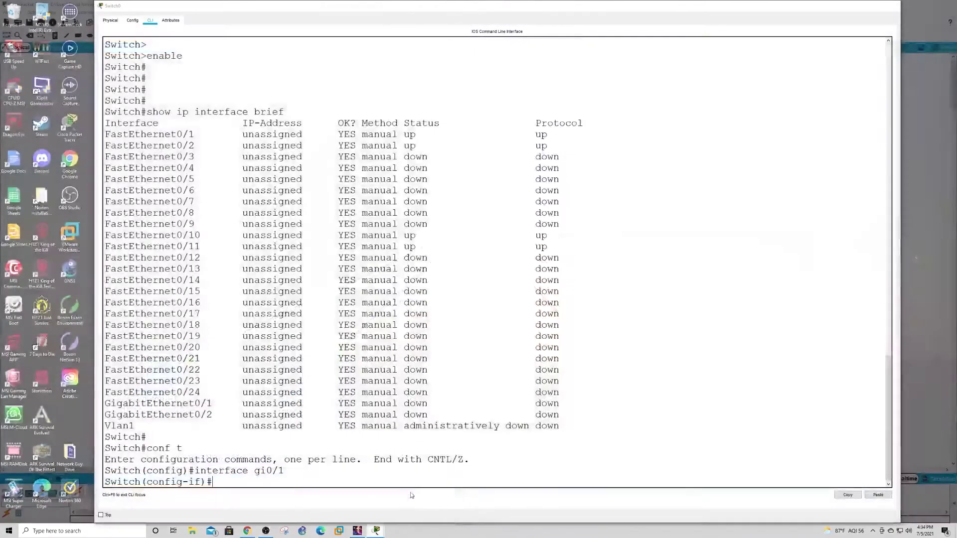
{"action": "left_click", "coordinate": [409, 501]}
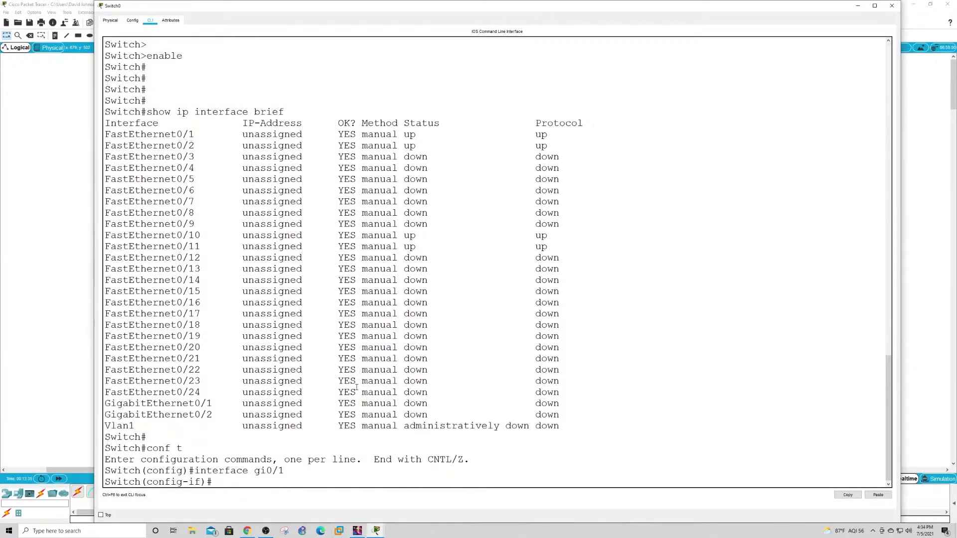
{"action": "type", "text": "switchport mode trunk"}
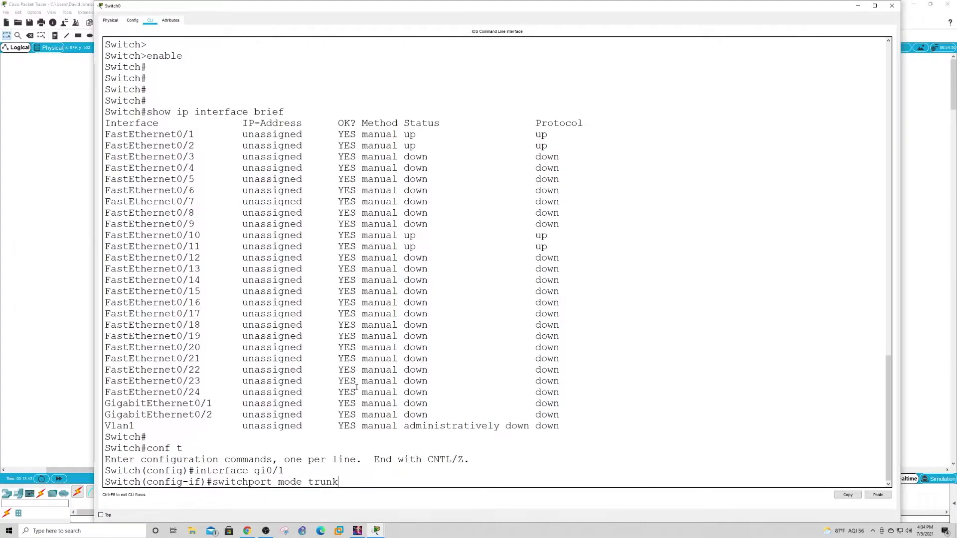
{"action": "key", "text": "Return"}
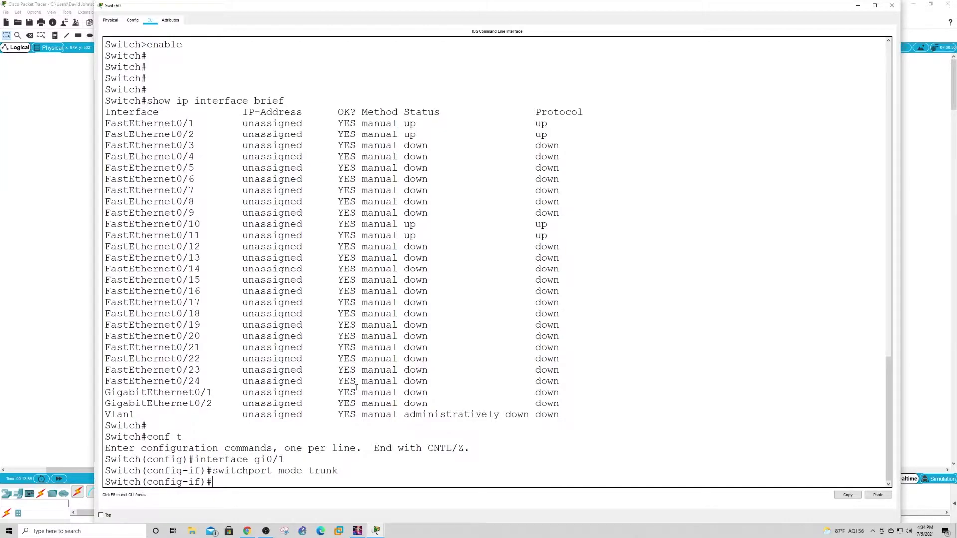
Step: List the available options of the switchport trunk command with the ? help and clear the command line
{"action": "type", "text": "switchp"}
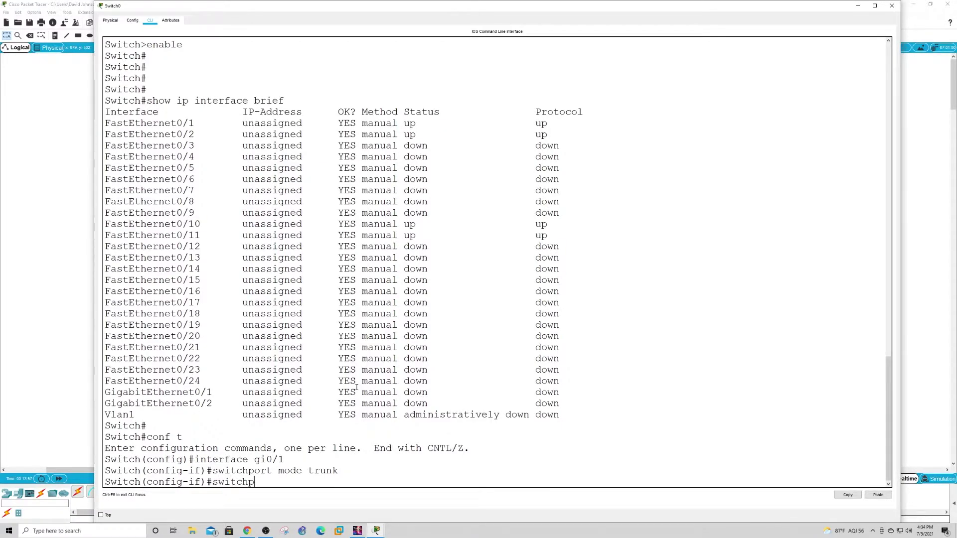
{"action": "type", "text": "ort trunk ?"}
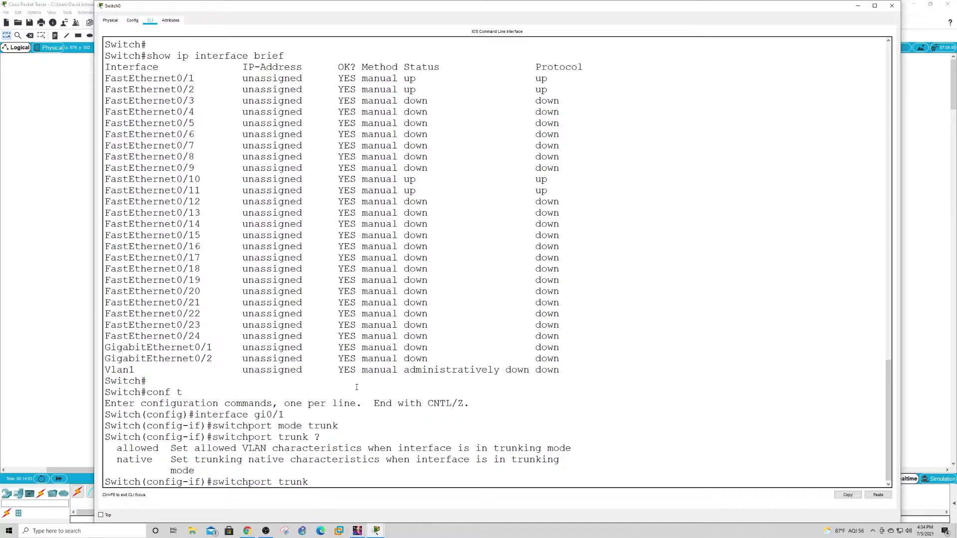
{"action": "key", "text": "BackSpace"}
{"action": "key", "text": "BackSpace"}
{"action": "key", "text": "BackSpace"}
{"action": "key", "text": "BackSpace"}
{"action": "key", "text": "BackSpace"}
{"action": "key", "text": "BackSpace"}
{"action": "key", "text": "BackSpace"}
{"action": "key", "text": "BackSpace"}
{"action": "key", "text": "BackSpace"}
{"action": "key", "text": "BackSpace"}
{"action": "key", "text": "BackSpace"}
{"action": "key", "text": "BackSpace"}
{"action": "key", "text": "BackSpace"}
{"action": "key", "text": "BackSpace"}
{"action": "key", "text": "BackSpace"}
{"action": "key", "text": "BackSpace"}
{"action": "key", "text": "BackSpace"}
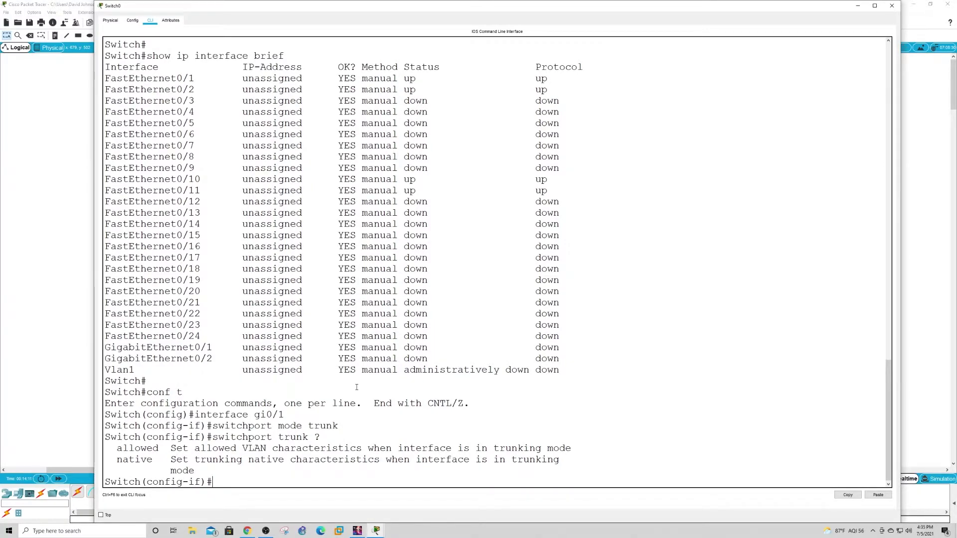
Step: Allow VLANs 10 and 20 on the trunk with switchport trunk allowed vlan 10,20
{"action": "type", "text": "swithport trunk al"}
{"action": "key", "text": "Tab"}
{"action": "key", "text": "BackSpace"}
{"action": "key", "text": "BackSpace"}
{"action": "key", "text": "BackSpace"}
{"action": "key", "text": "BackSpace"}
{"action": "key", "text": "BackSpace"}
{"action": "key", "text": "BackSpace"}
{"action": "key", "text": "BackSpace"}
{"action": "key", "text": "BackSpace"}
{"action": "key", "text": "BackSpace"}
{"action": "key", "text": "BackSpace"}
{"action": "key", "text": "BackSpace"}
{"action": "key", "text": "BackSpace"}
{"action": "key", "text": "BackSpace"}
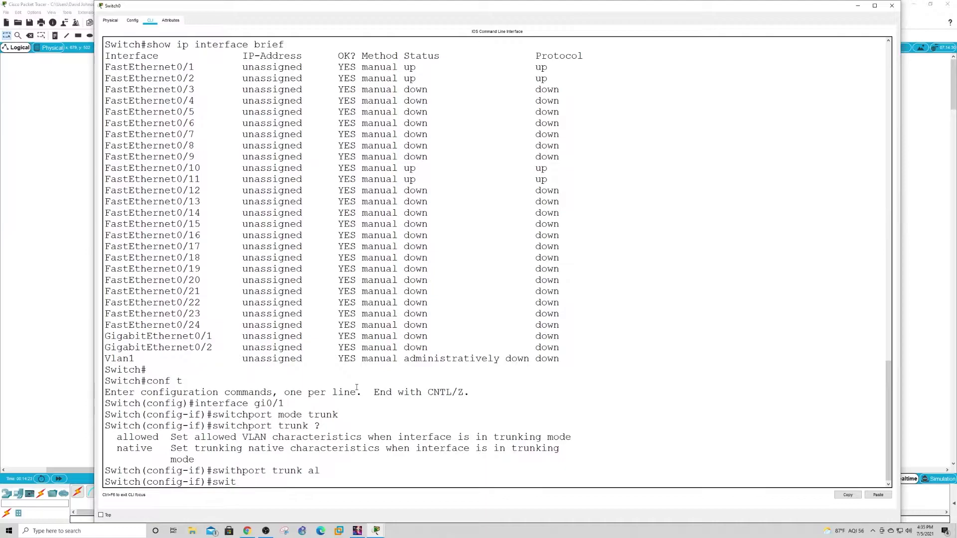
{"action": "type", "text": "chport trunk al"}
{"action": "key", "text": "Tab"}
{"action": "type", "text": "vl"}
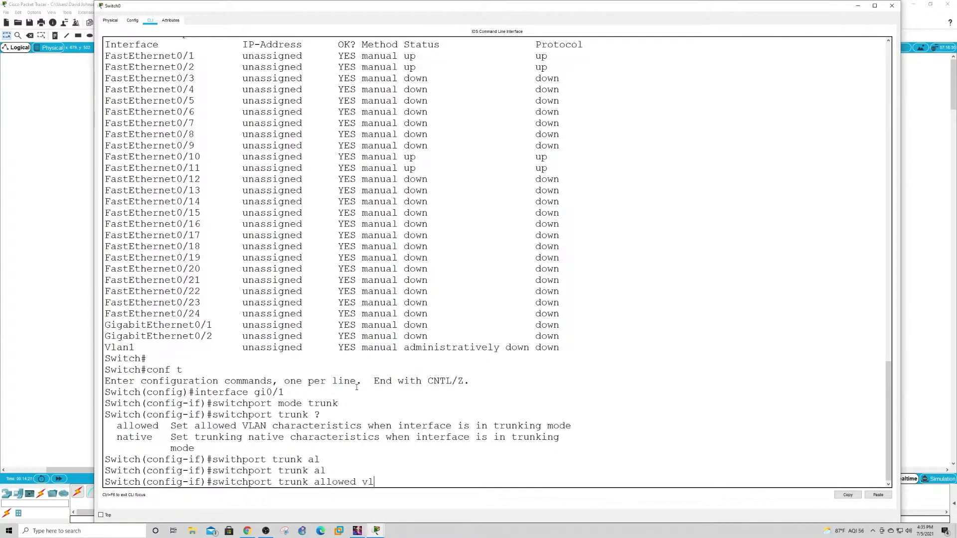
{"action": "key", "text": "Tab"}
{"action": "type", "text": "10"}
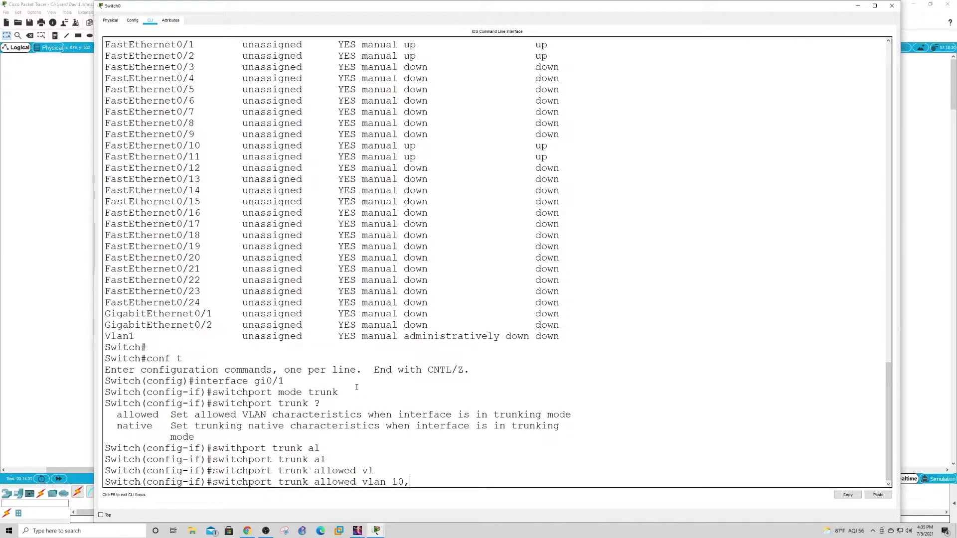
{"action": "type", "text": ",20"}
{"action": "key", "text": "Return"}
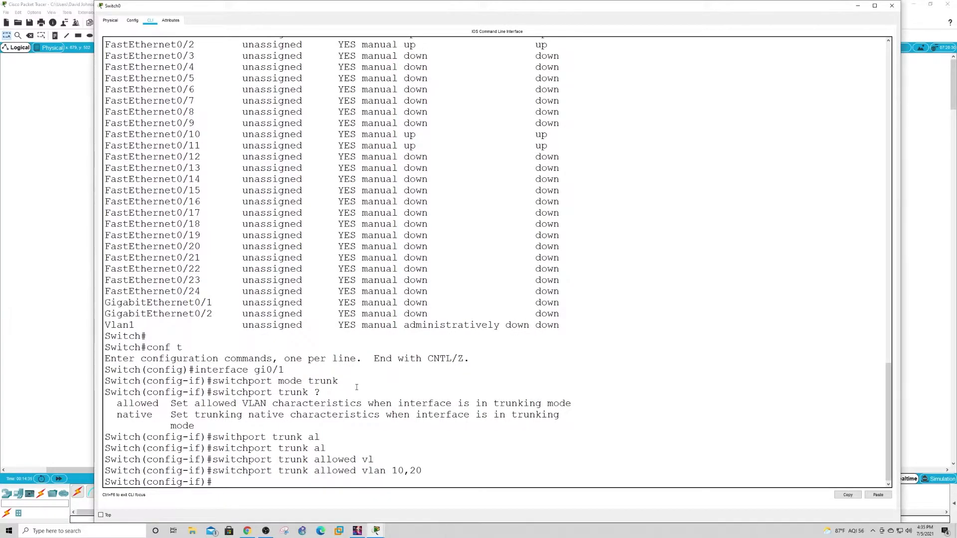
Step: Leave interface configuration mode and return to the privileged EXEC prompt of the switch
{"action": "key", "text": "ctrl+z"}
{"action": "key", "text": "Return"}
{"action": "key", "text": "Return"}
{"action": "key", "text": "Return"}
{"action": "key", "text": "Return"}
Step: Display the trunk status with show interface trunk and save the switch configuration with wr
{"action": "type", "text": "show interface trunk"}
{"action": "key", "text": "Return"}
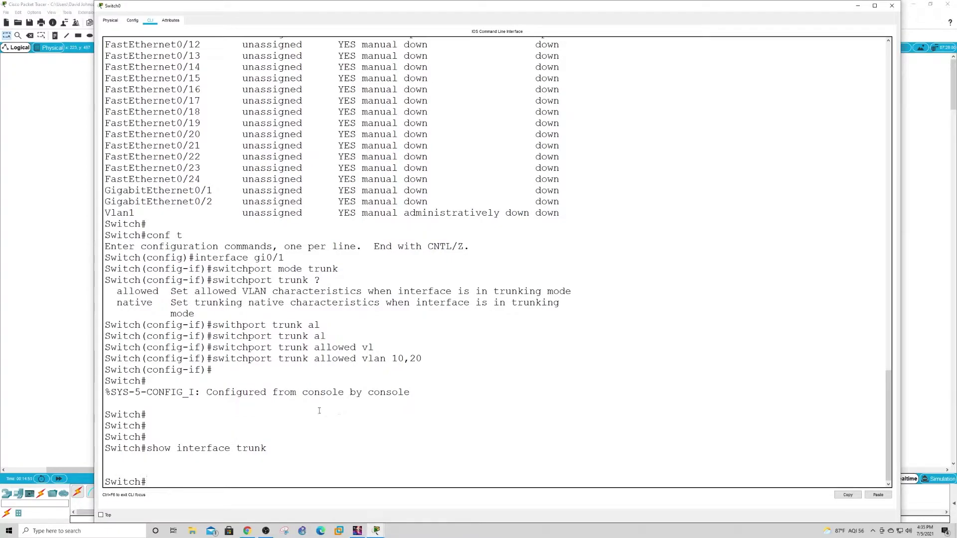
{"action": "type", "text": "wr"}
{"action": "key", "text": "Return"}
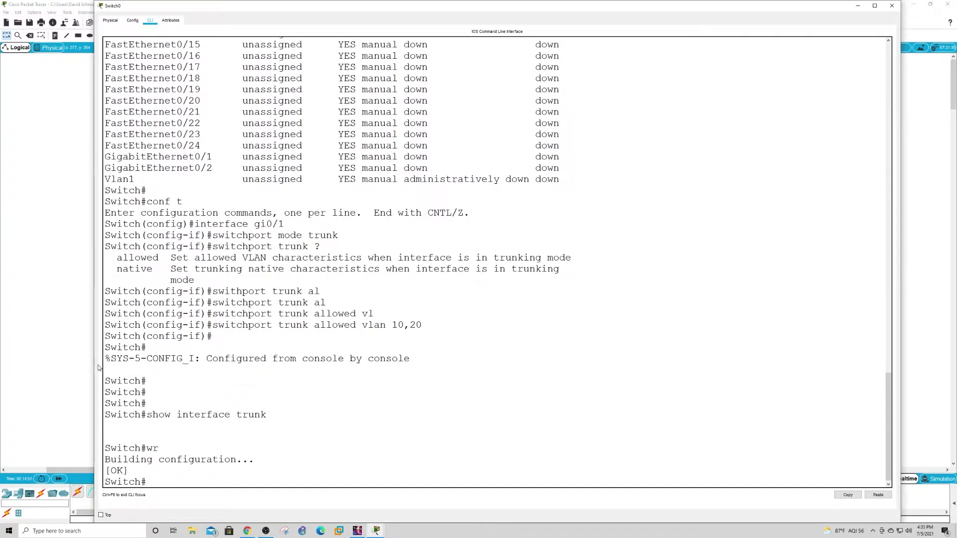
Step: Return to the network topology and open the command line interface of router R1
{"action": "left_click", "coordinate": [82, 384]}
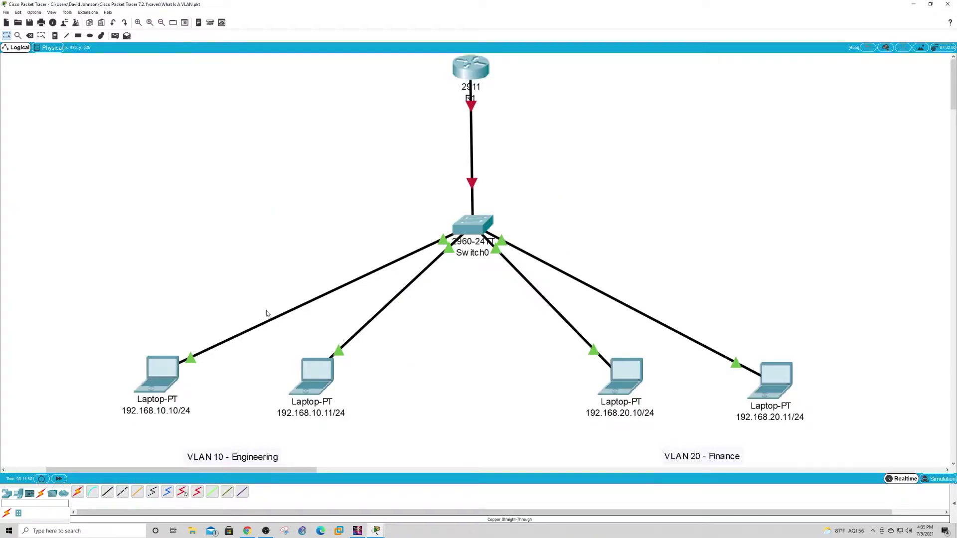
{"action": "double_click", "coordinate": [470, 76]}
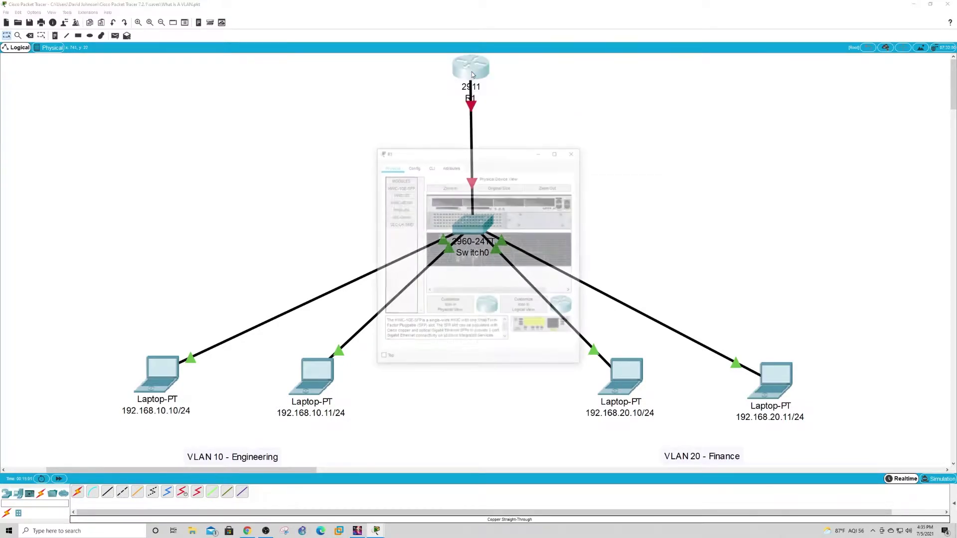
{"action": "left_click", "coordinate": [430, 166]}
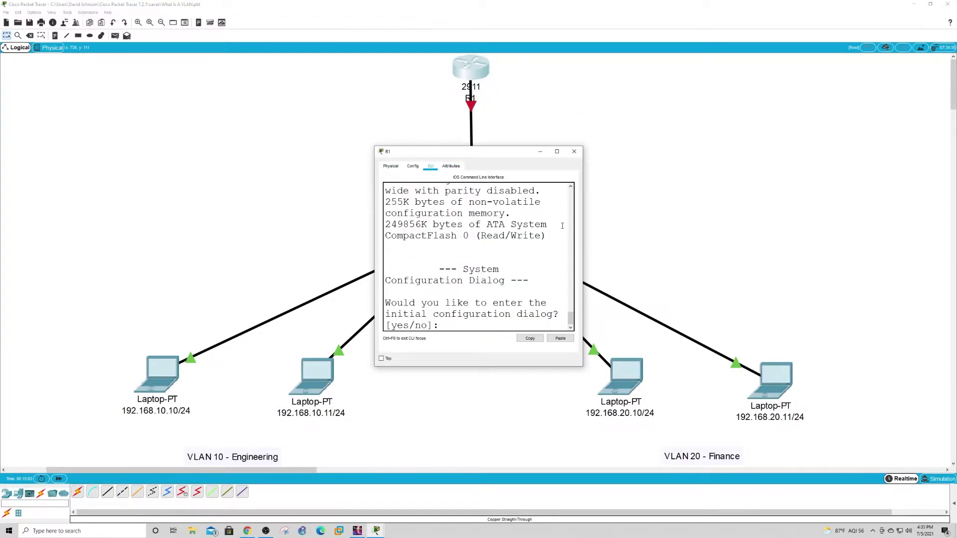
{"action": "left_click_drag", "start_coordinate": [587, 243], "coordinate": [683, 254]}
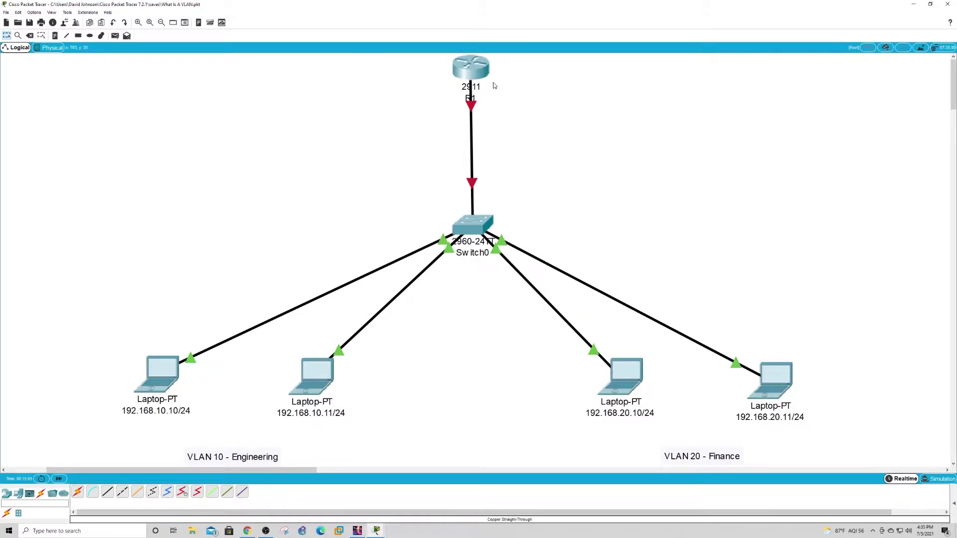
Step: Set the Router IOS background to Black and the Router IOS text to White in the font preferences and apply them
{"action": "left_click", "coordinate": [34, 12]}
{"action": "mouse_move", "coordinate": [53, 13]}
{"action": "left_click", "coordinate": [45, 21]}
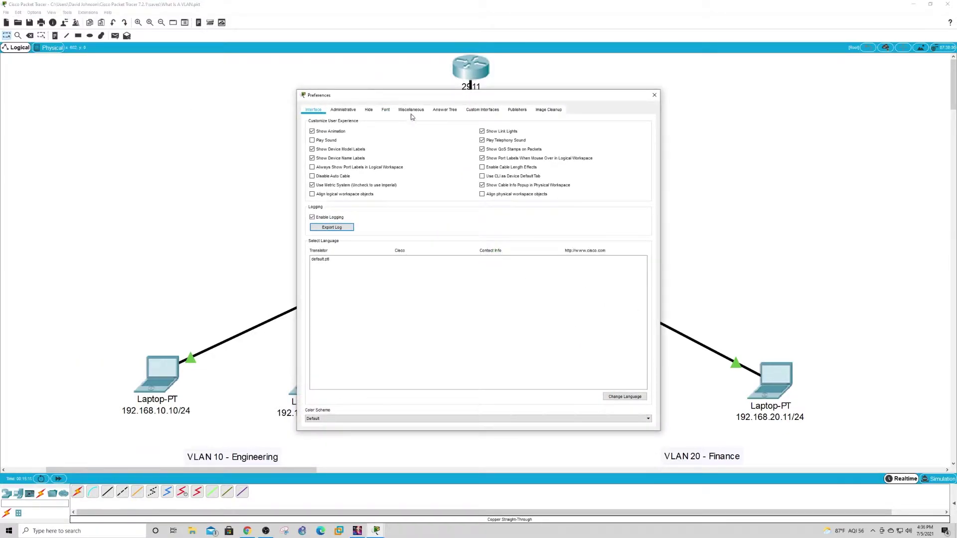
{"action": "left_click", "coordinate": [387, 110]}
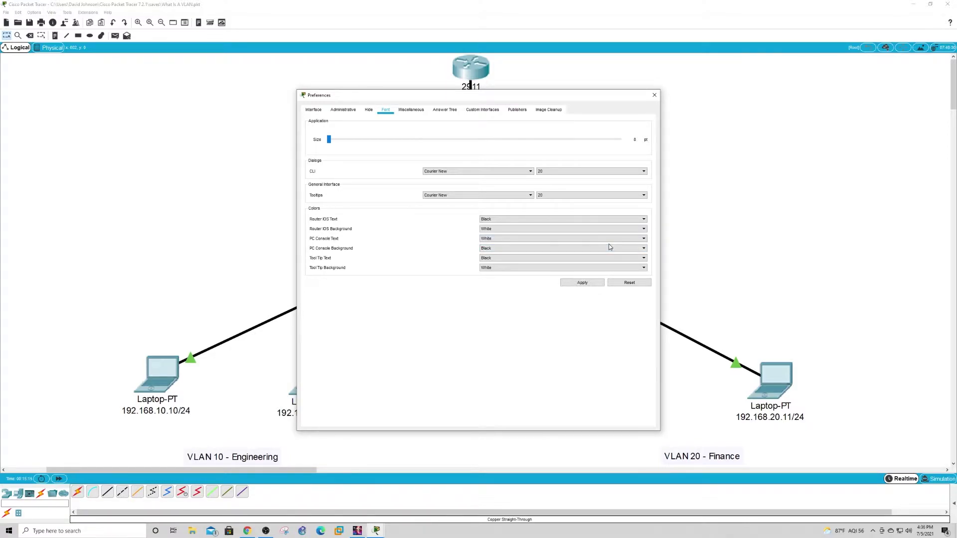
{"action": "left_click", "coordinate": [629, 229]}
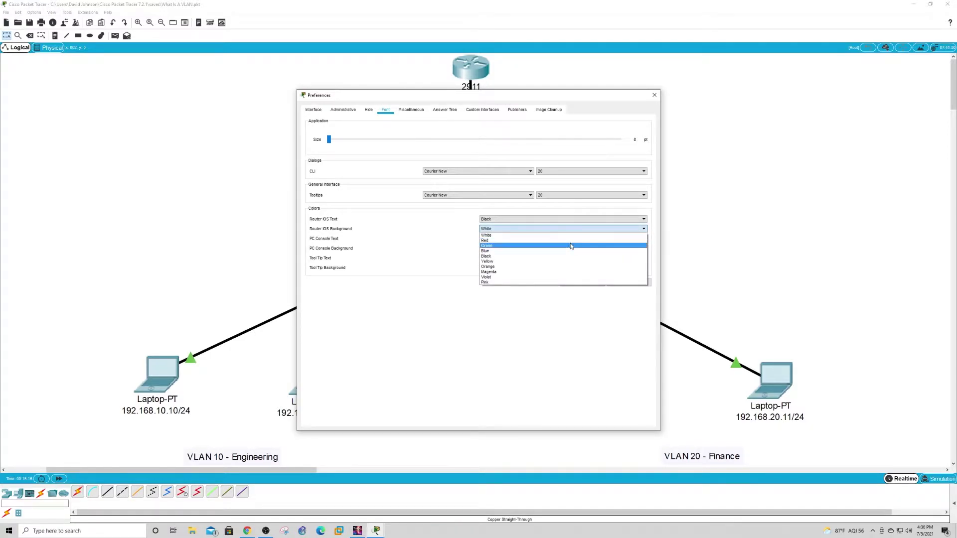
{"action": "left_click", "coordinate": [502, 257]}
{"action": "left_click", "coordinate": [628, 220]}
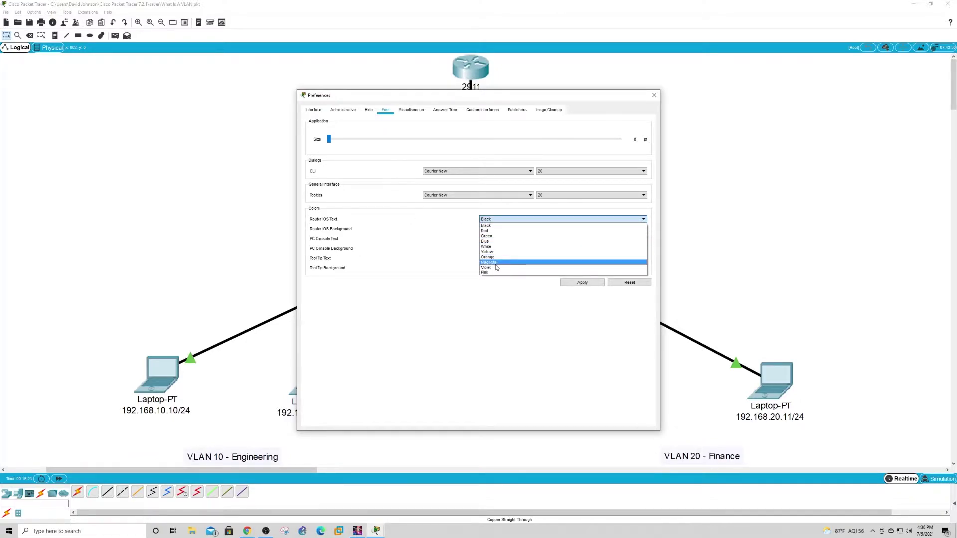
{"action": "left_click", "coordinate": [487, 247]}
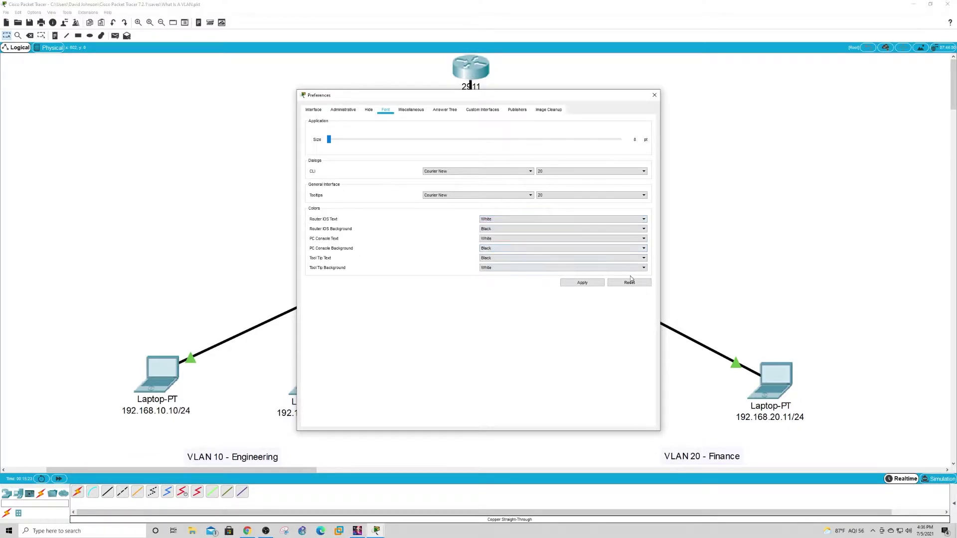
{"action": "left_click", "coordinate": [588, 283]}
Step: Reopen the R1 command line interface and enlarge its window to nearly full screen height
{"action": "left_click", "coordinate": [471, 69]}
{"action": "left_click_drag", "start_coordinate": [582, 268], "coordinate": [906, 268]}
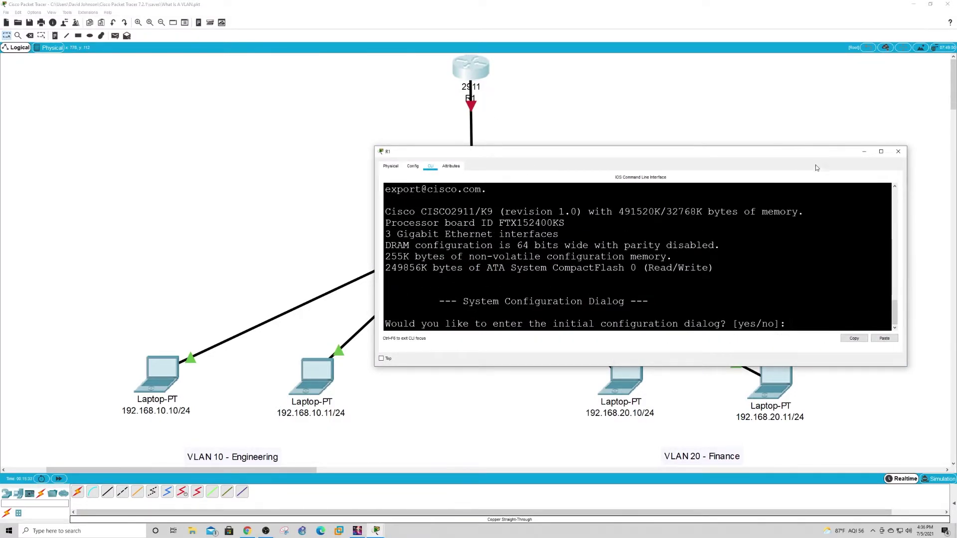
{"action": "left_click_drag", "start_coordinate": [807, 147], "coordinate": [828, 7]}
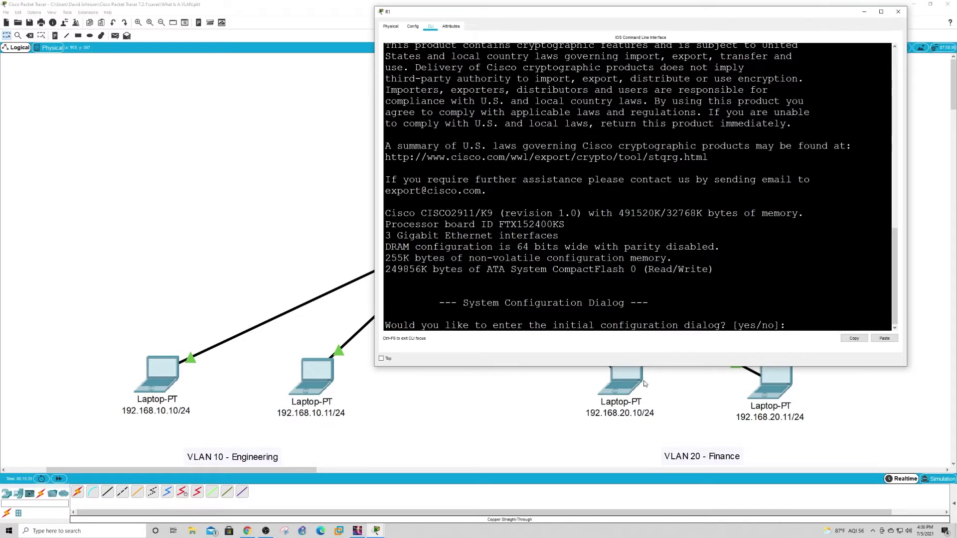
{"action": "left_click_drag", "start_coordinate": [638, 367], "coordinate": [629, 525]}
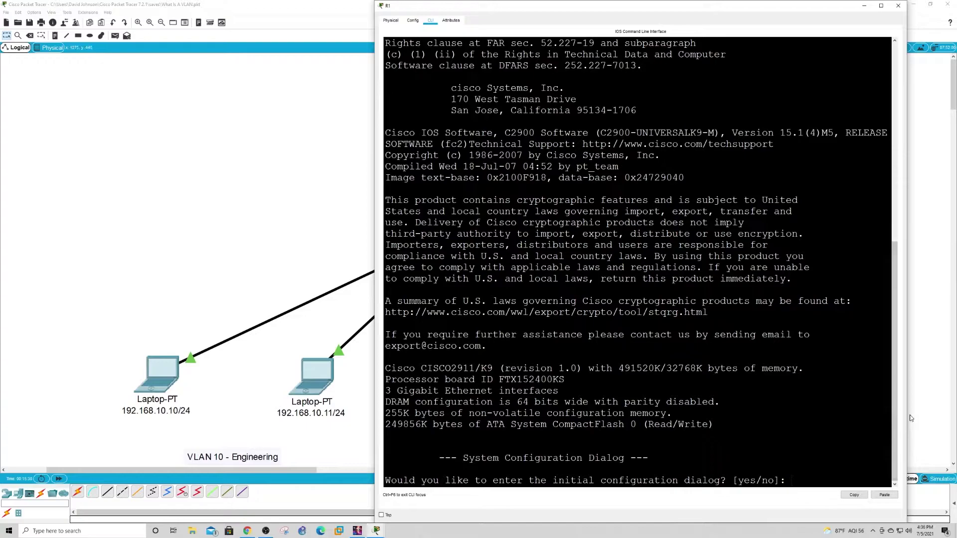
Step: Widen the R1 window to the screen edge and answer no to the initial configuration dialog to reach the router prompt
{"action": "left_click_drag", "start_coordinate": [912, 418], "coordinate": [954, 418]}
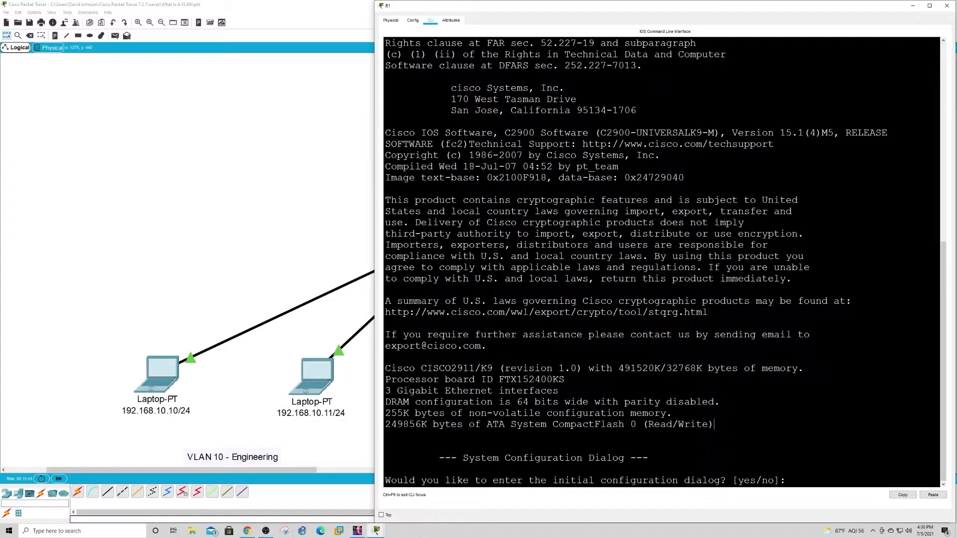
{"action": "type", "text": "no"}
{"action": "key", "text": "Return"}
{"action": "key", "text": "Return"}
{"action": "key", "text": "Return"}
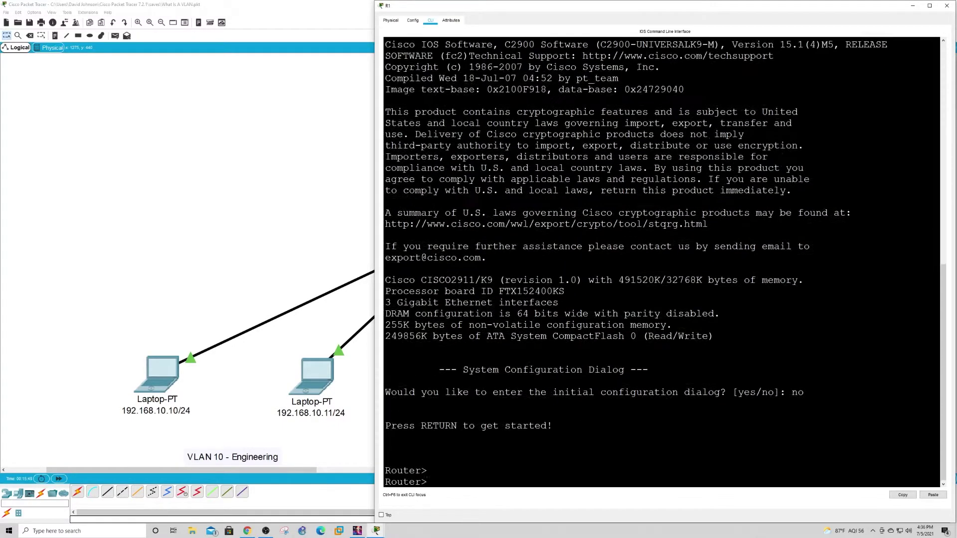
{"action": "key", "text": "Return"}
{"action": "key", "text": "Return"}
{"action": "key", "text": "Return"}
Step: Enter privileged mode with enable and open global configuration mode on R1 with conf t
{"action": "type", "text": "enable"}
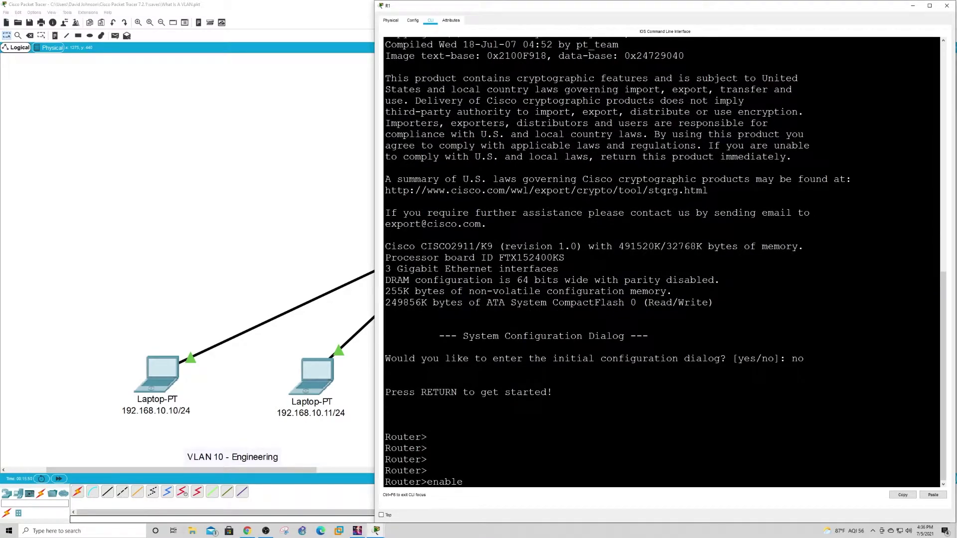
{"action": "key", "text": "Return"}
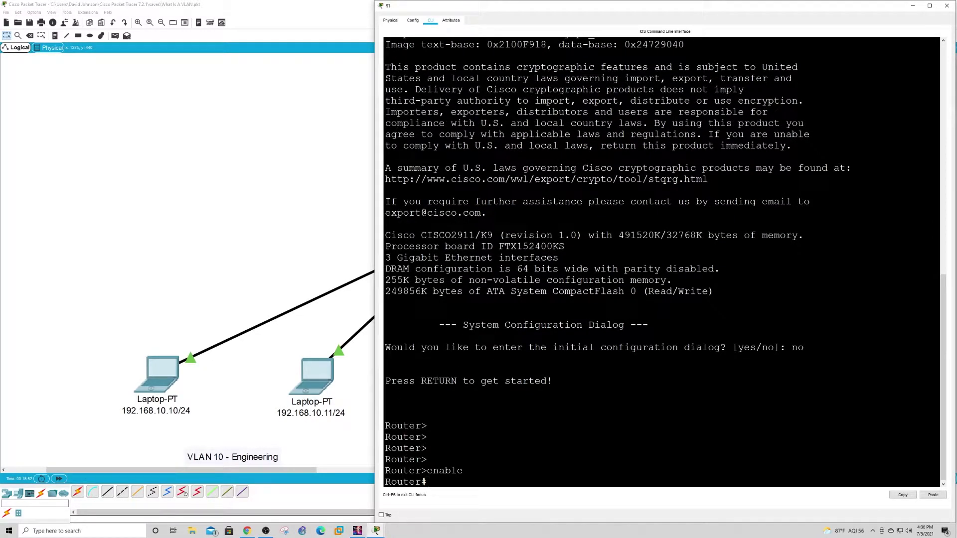
{"action": "type", "text": "conf t"}
{"action": "key", "text": "Return"}
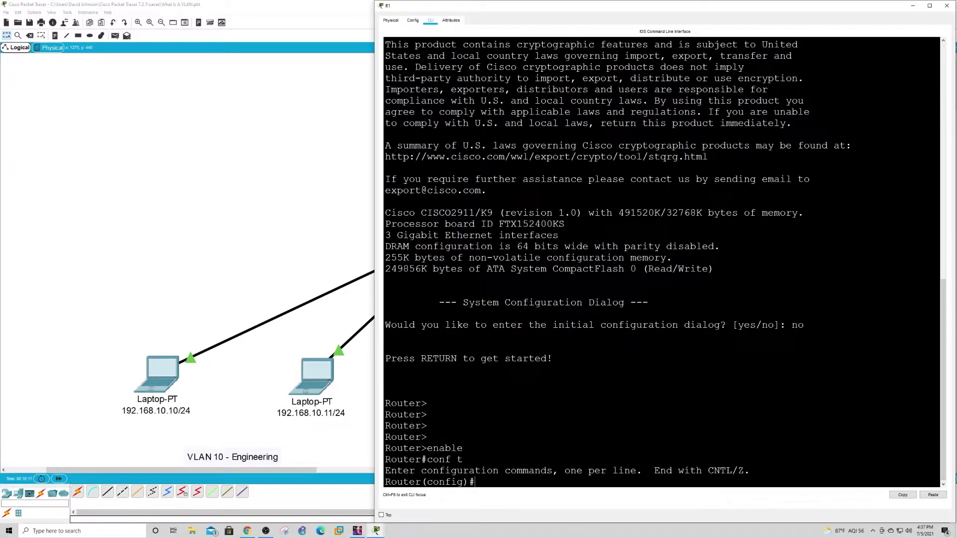
{"action": "type", "text": "interface gi0/1"}
{"action": "key", "text": "Return"}
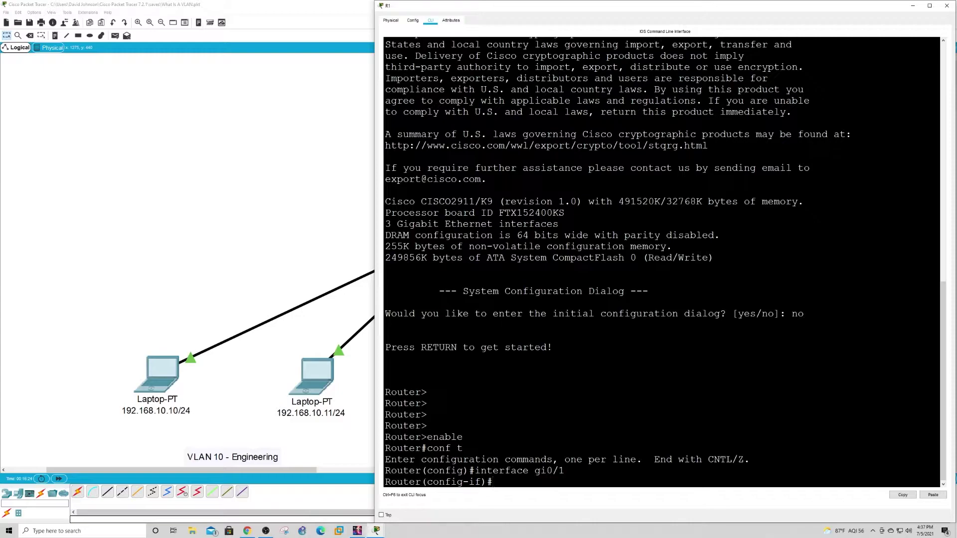
{"action": "left_click_drag", "start_coordinate": [421, 482], "coordinate": [482, 483]}
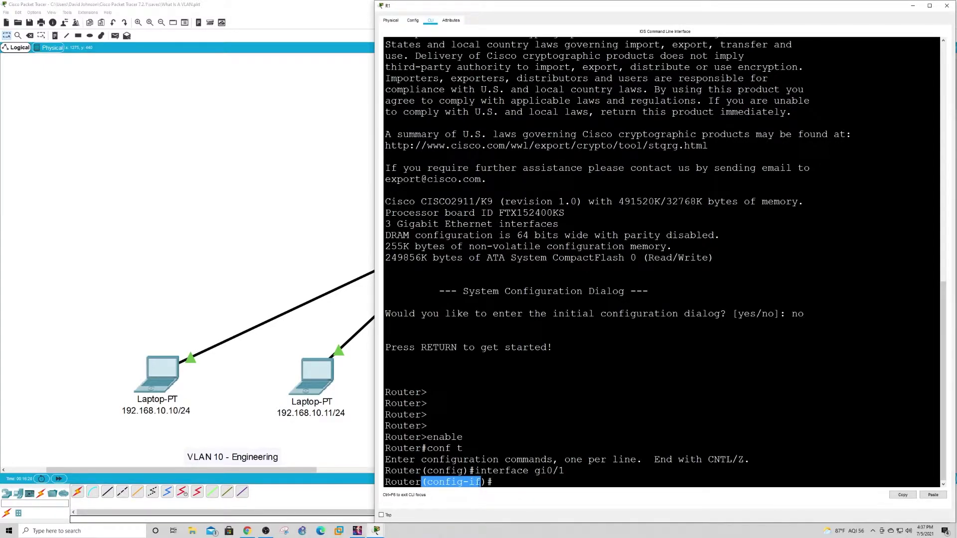
{"action": "left_click", "coordinate": [493, 482]}
{"action": "type", "text": "exit"}
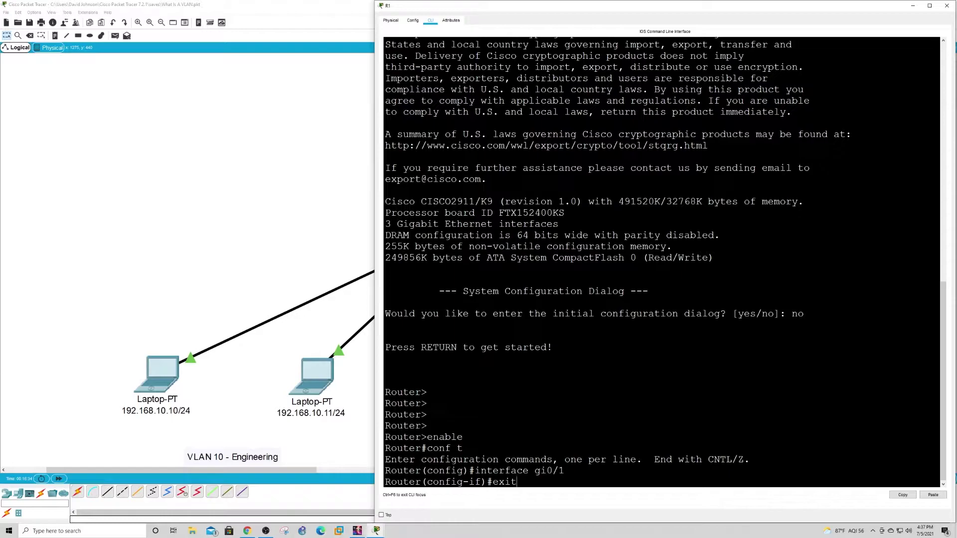
{"action": "key", "text": "Return"}
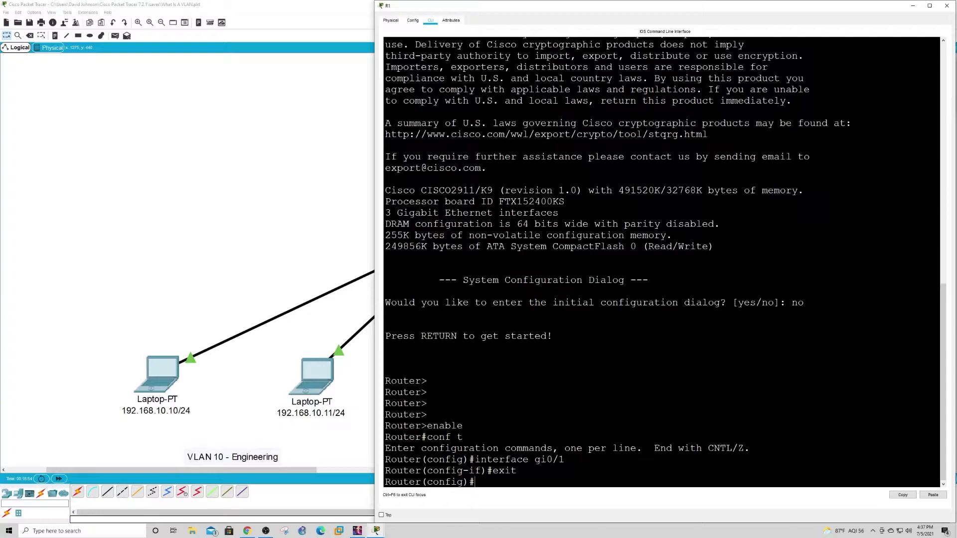
Step: Create subinterface gi0/1.10 on R1 and set its encapsulation to dot1Q 10
{"action": "type", "text": "interface gi0/1.1"}
{"action": "key", "text": "Return"}
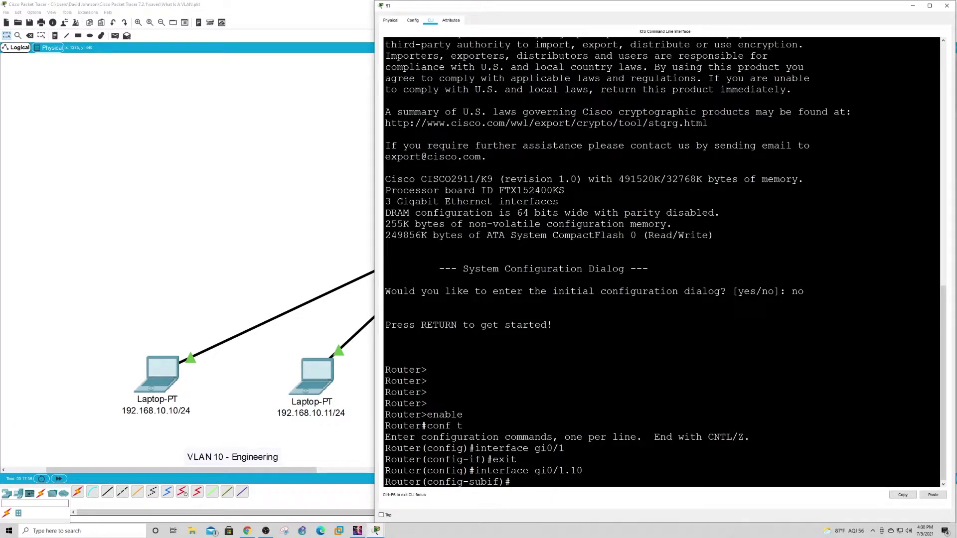
{"action": "type", "text": "encaps"}
{"action": "key", "text": "Tab"}
{"action": "type", "text": "do"}
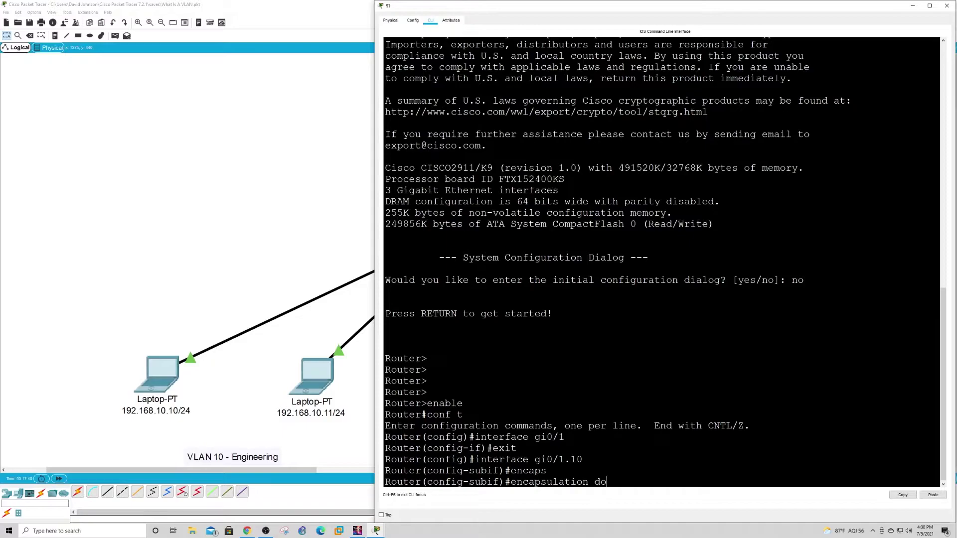
{"action": "key", "text": "Tab"}
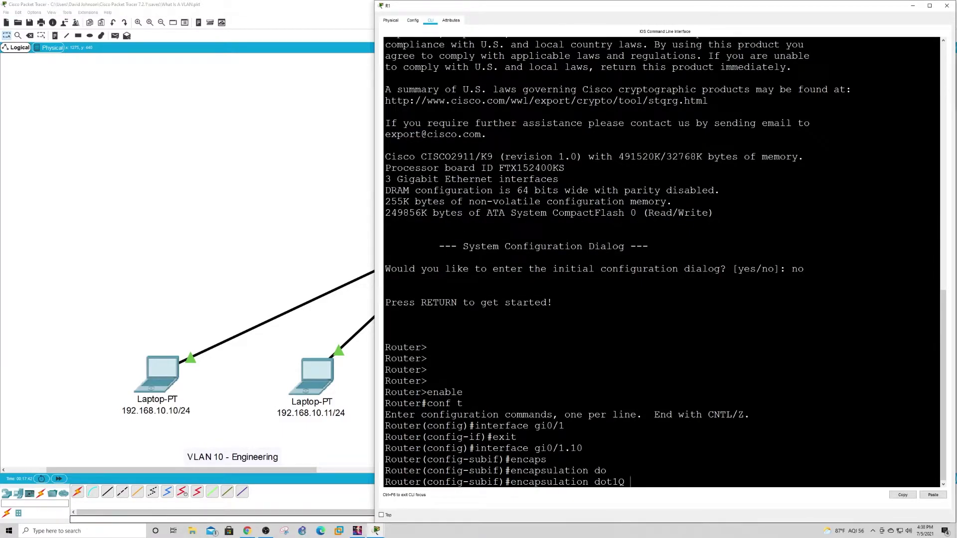
{"action": "type", "text": "10 ?"}
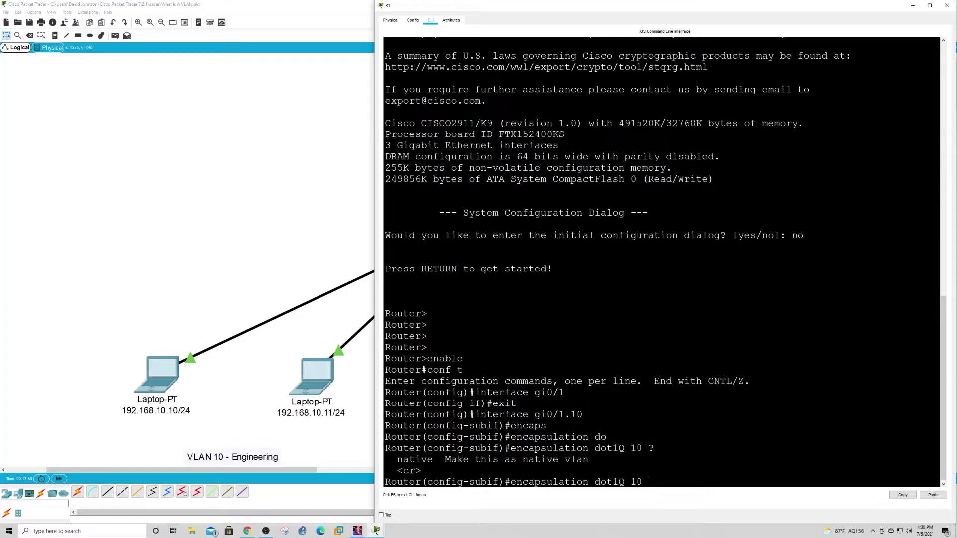
{"action": "key", "text": "Return"}
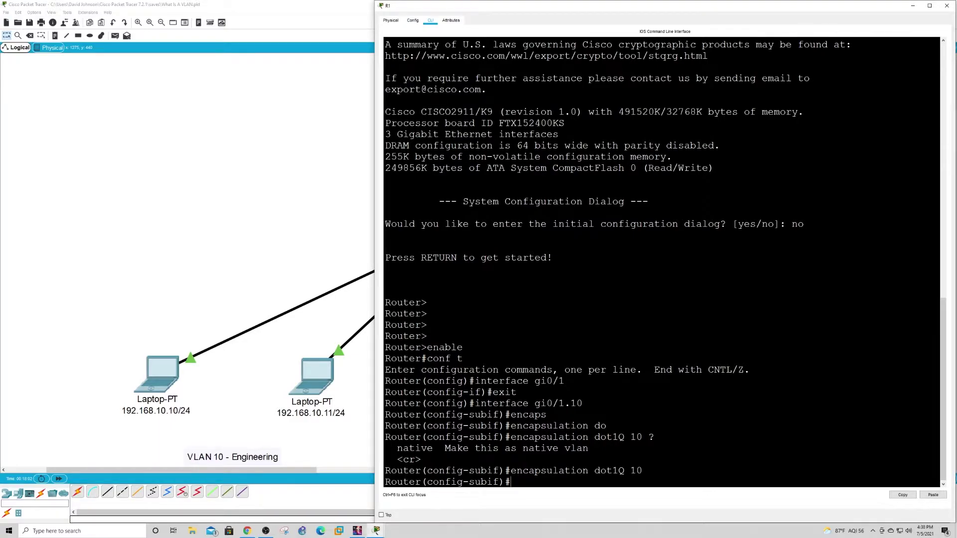
Step: Assign IP address 192.168.10.1 255.255.255.0 to subinterface gi0/1.10 and enable it with no shutdown
{"action": "type", "text": "ip address 192.168.10.1 255.255.255.0"}
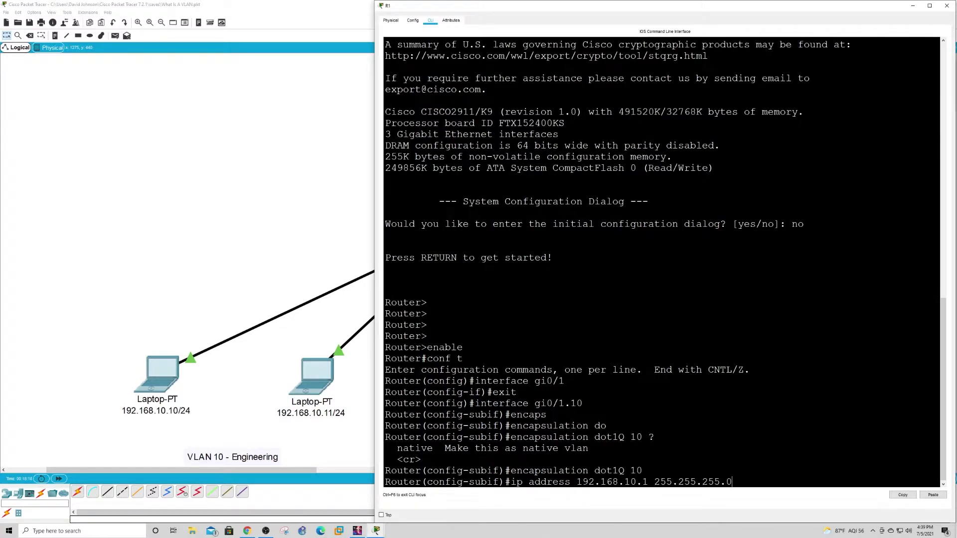
{"action": "key", "text": "Return"}
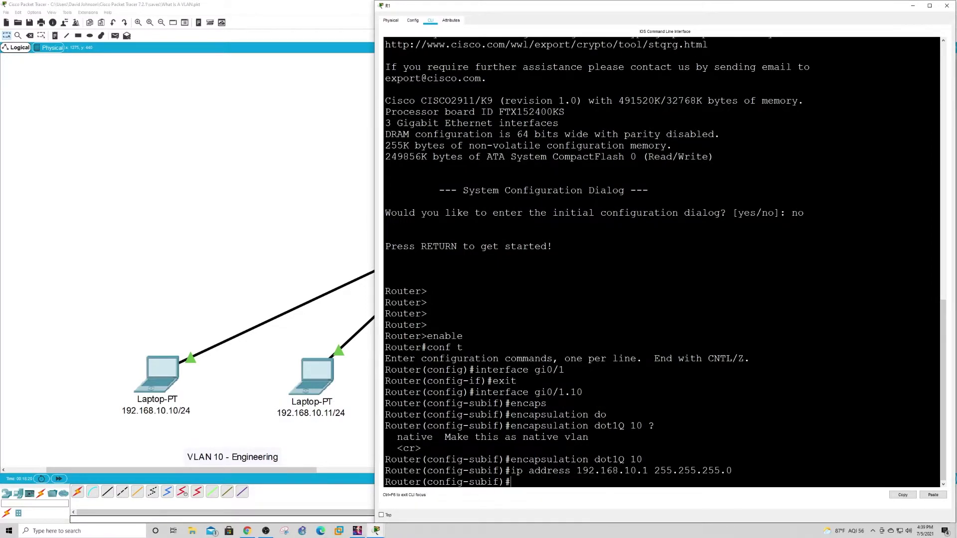
{"action": "type", "text": "no shutdown"}
{"action": "key", "text": "Return"}
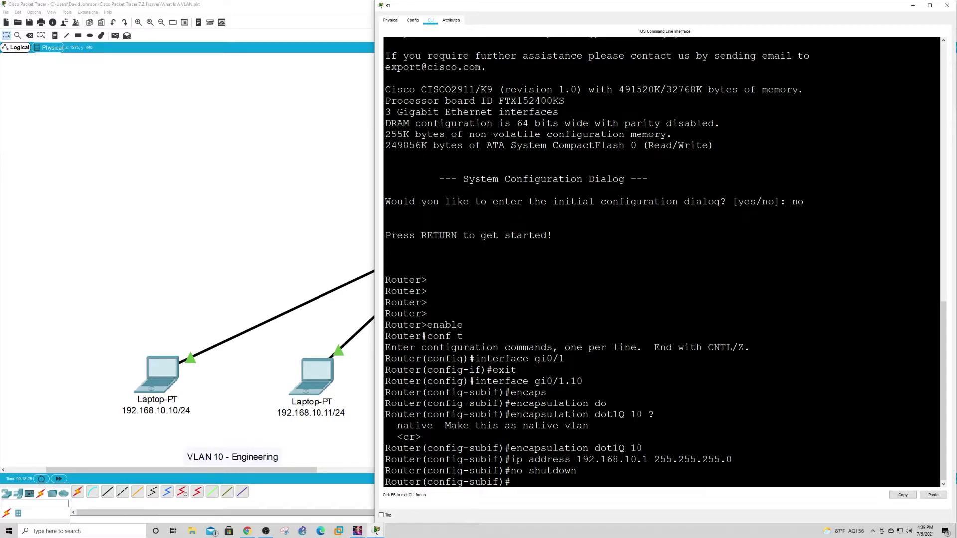
{"action": "key", "text": "Return"}
{"action": "key", "text": "Return"}
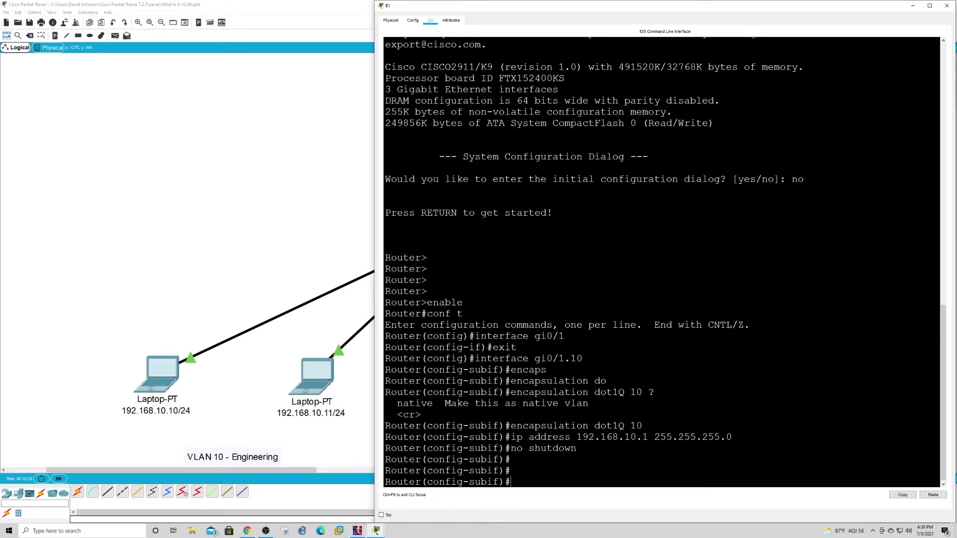
Step: Create subinterface gi0/1.20 on R1 and set its encapsulation to dot1Q 20
{"action": "key", "text": "Up"}
{"action": "key", "text": "Up"}
{"action": "key", "text": "Up"}
{"action": "key", "text": "Up"}
{"action": "key", "text": "Up"}
{"action": "key", "text": "Up"}
{"action": "key", "text": "Up"}
{"action": "key", "text": "BackSpace"}
{"action": "type", "text": "2"}
{"action": "key", "text": "Return"}
{"action": "type", "text": "en"}
{"action": "key", "text": "Tab"}
{"action": "type", "text": "do"}
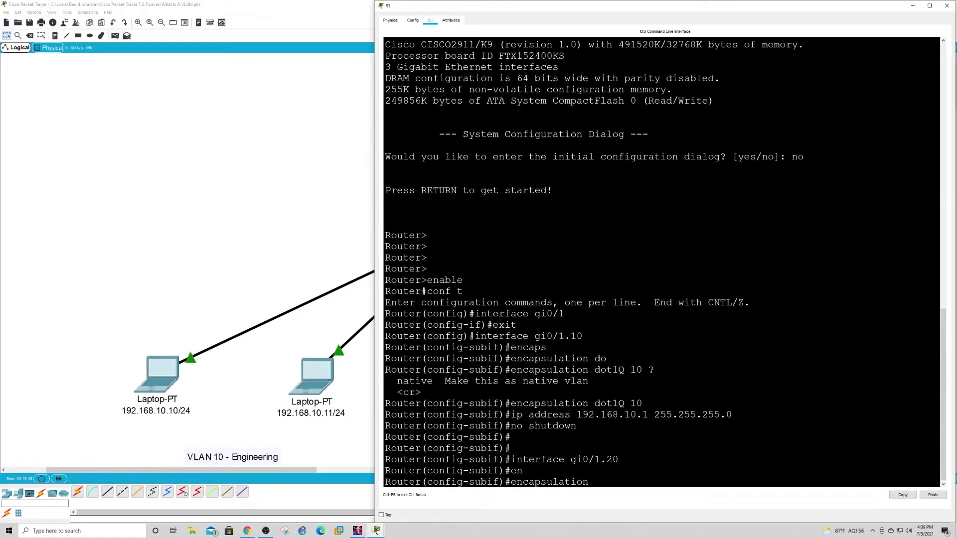
{"action": "key", "text": "Tab"}
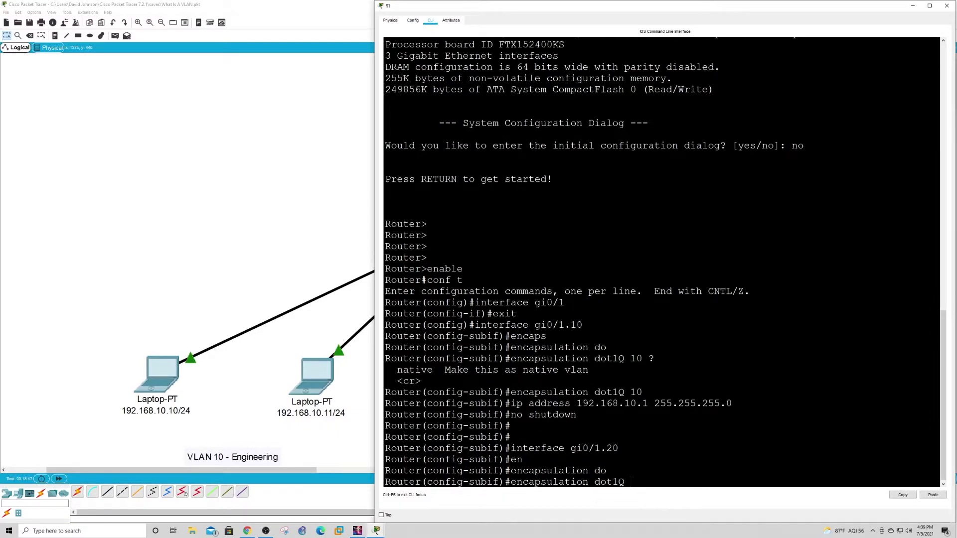
{"action": "type", "text": "?"}
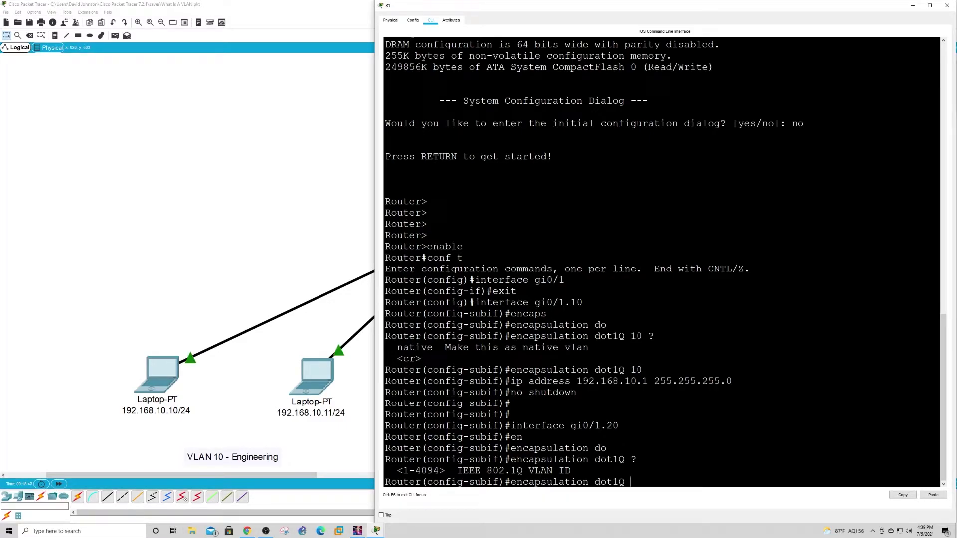
{"action": "type", "text": "20"}
{"action": "key", "text": "Return"}
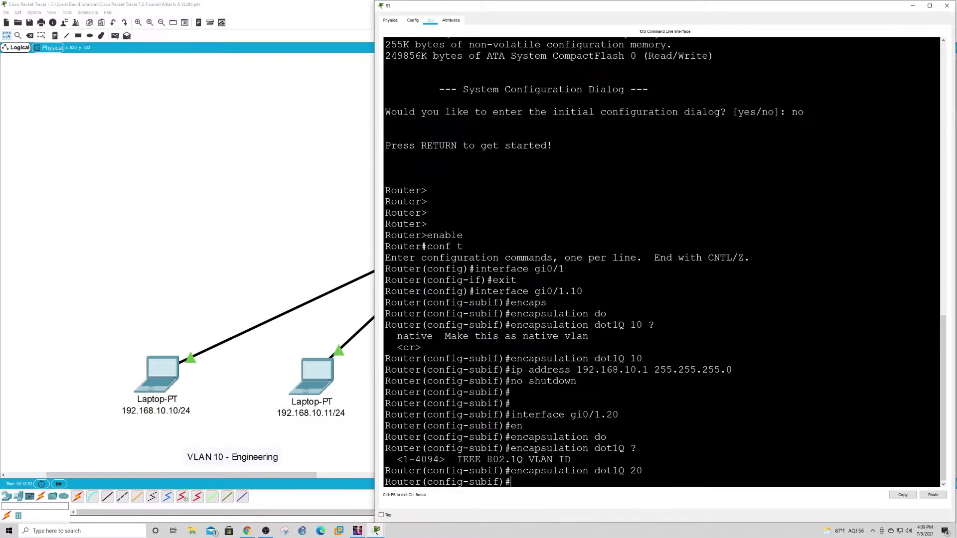
Step: Assign IP address 192.168.20.1 255.255.255.0 to subinterface gi0/1.20 and exit subinterface configuration
{"action": "type", "text": "ip address 192.168.20.1 255.255.255."}
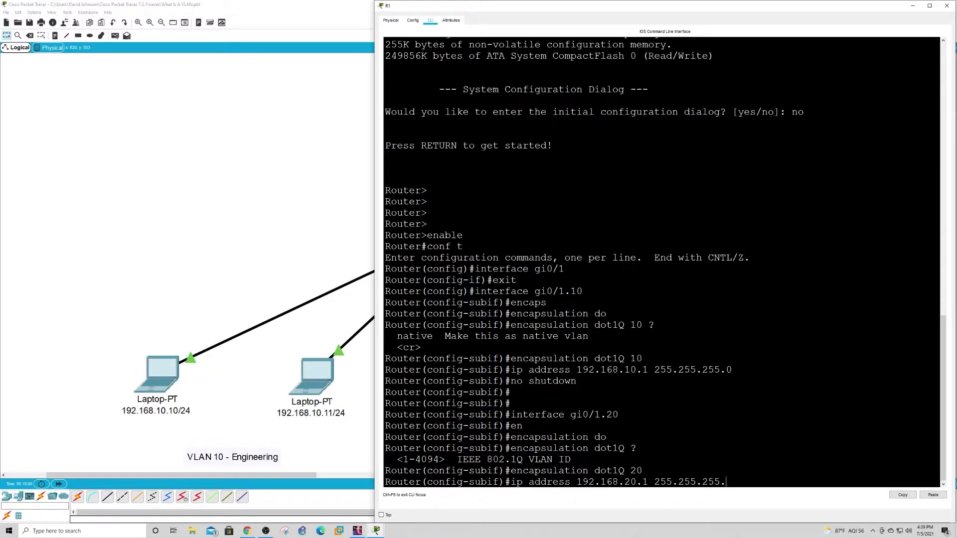
{"action": "type", "text": "0"}
{"action": "key", "text": "Return"}
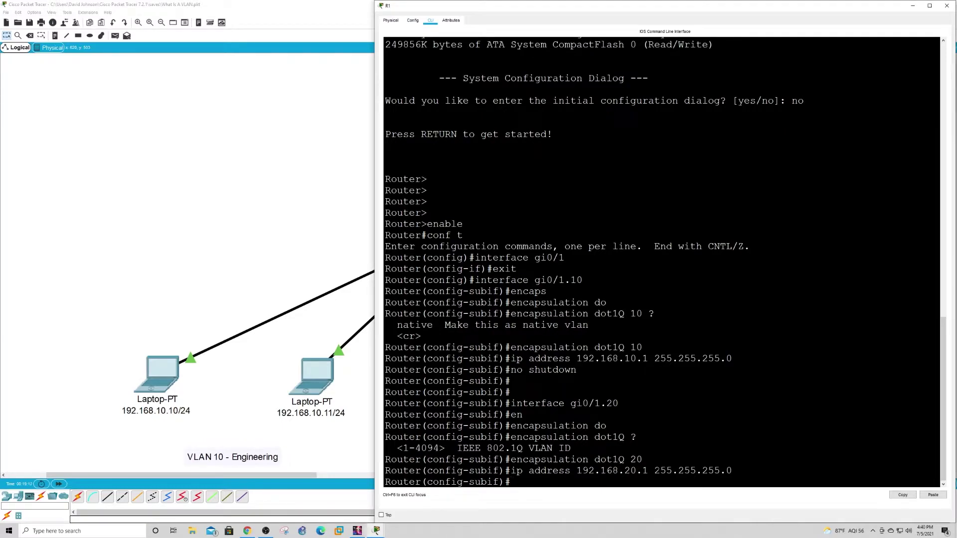
{"action": "type", "text": "xit"}
{"action": "key", "text": "Return"}
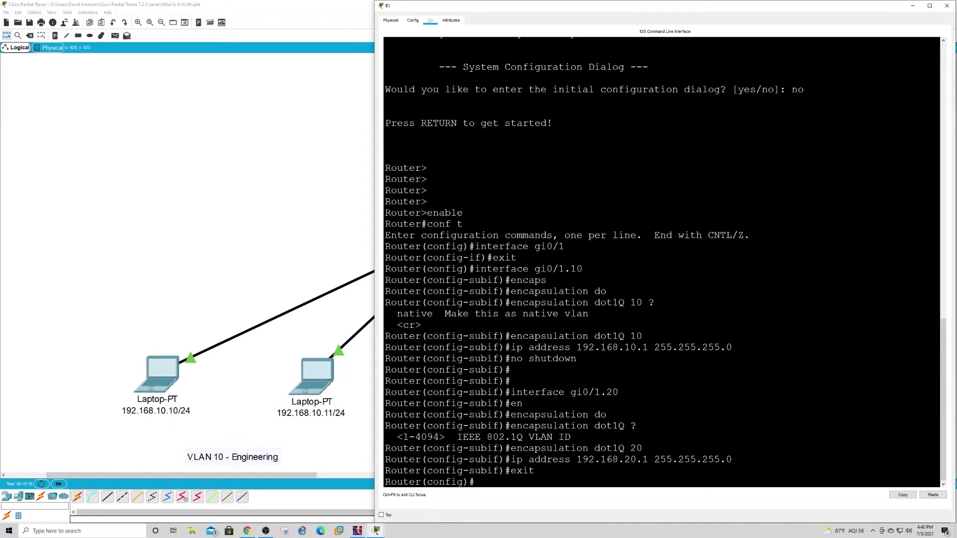
Step: Return to privileged mode on R1 and save the router configuration with wr
{"action": "key", "text": "ctrl+z"}
{"action": "key", "text": "Return"}
{"action": "key", "text": "Return"}
{"action": "key", "text": "Return"}
{"action": "key", "text": "Return"}
{"action": "key", "text": "Return"}
{"action": "key", "text": "Return"}
{"action": "type", "text": "wr"}
{"action": "key", "text": "Return"}
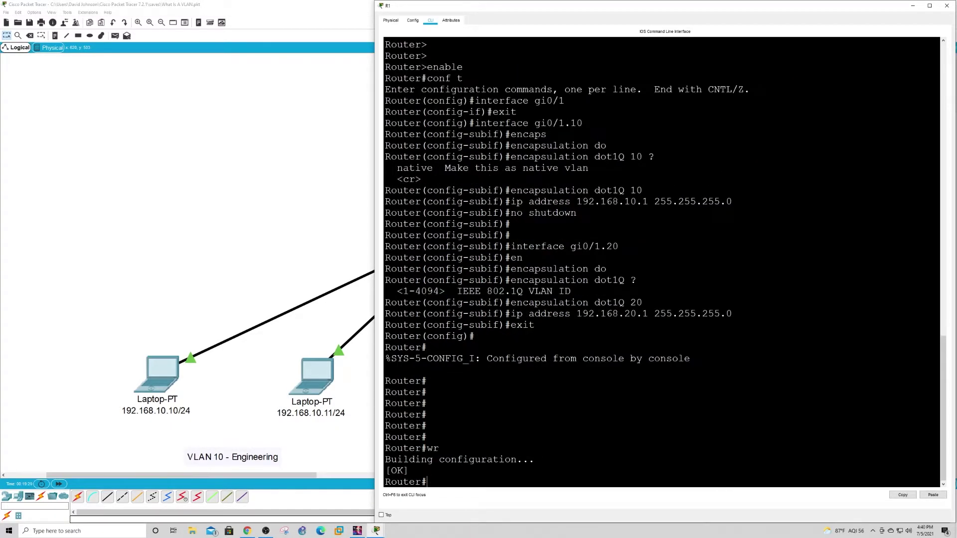
Step: Display R1's routing table with show ip route
{"action": "key", "text": "Return"}
{"action": "key", "text": "Return"}
{"action": "key", "text": "Return"}
{"action": "type", "text": "show ip route"}
{"action": "key", "text": "Return"}
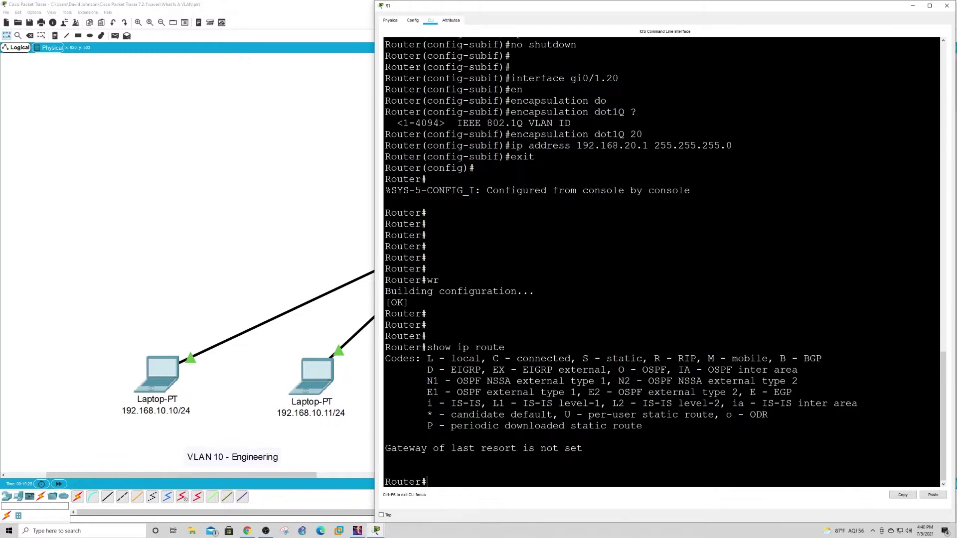
{"action": "key", "text": "Return"}
{"action": "key", "text": "Return"}
{"action": "key", "text": "Return"}
{"action": "key", "text": "Return"}
{"action": "key", "text": "Return"}
{"action": "key", "text": "Return"}
{"action": "key", "text": "Return"}
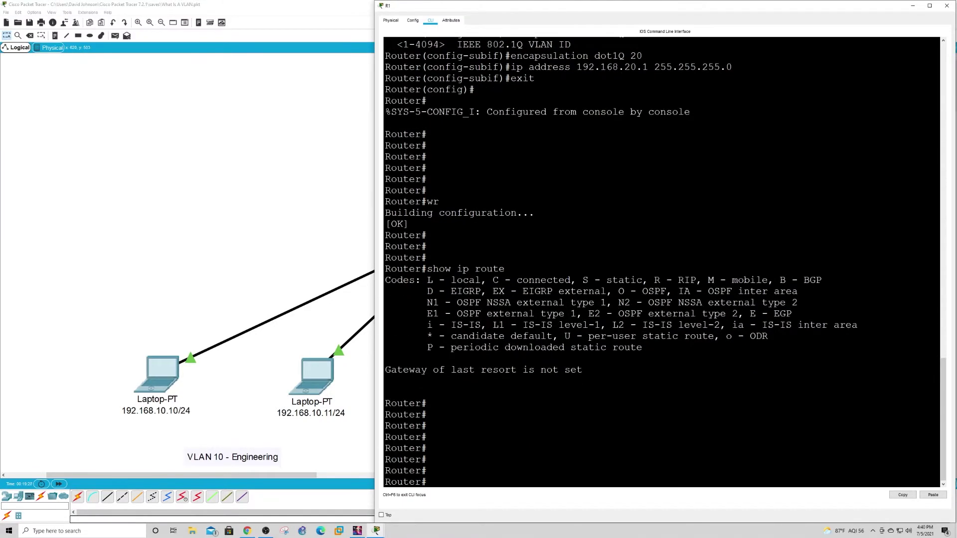
Step: Inspect the link between R1 and Switch0 on the network topology and return to R1's command line interface
{"action": "left_click", "coordinate": [348, 235]}
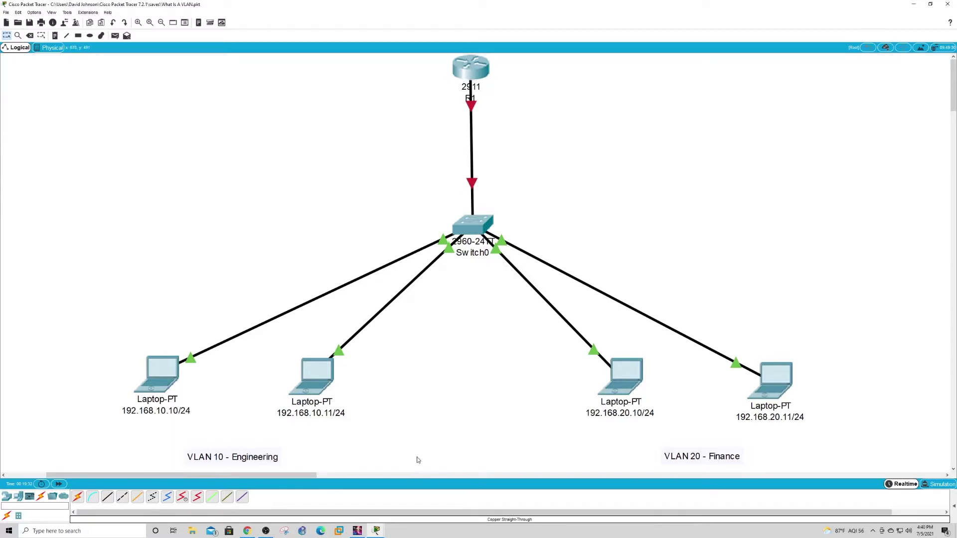
{"action": "mouse_move", "coordinate": [376, 531]}
{"action": "left_click", "coordinate": [416, 499]}
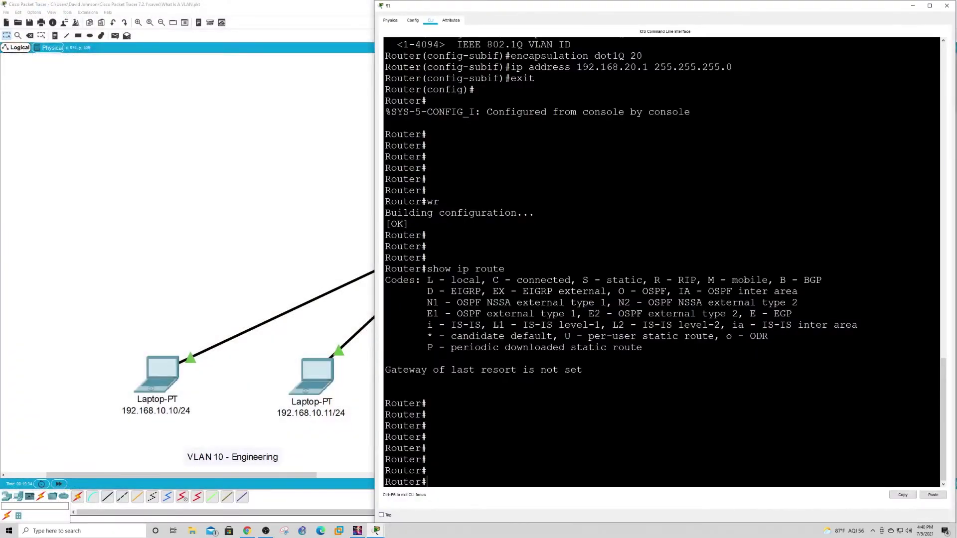
Step: Enable R1's physical interface gi0/1 from global configuration mode with conf t, interface gi0/1 and no shut
{"action": "type", "text": "conf t"}
{"action": "key", "text": "Return"}
{"action": "type", "text": "inter"}
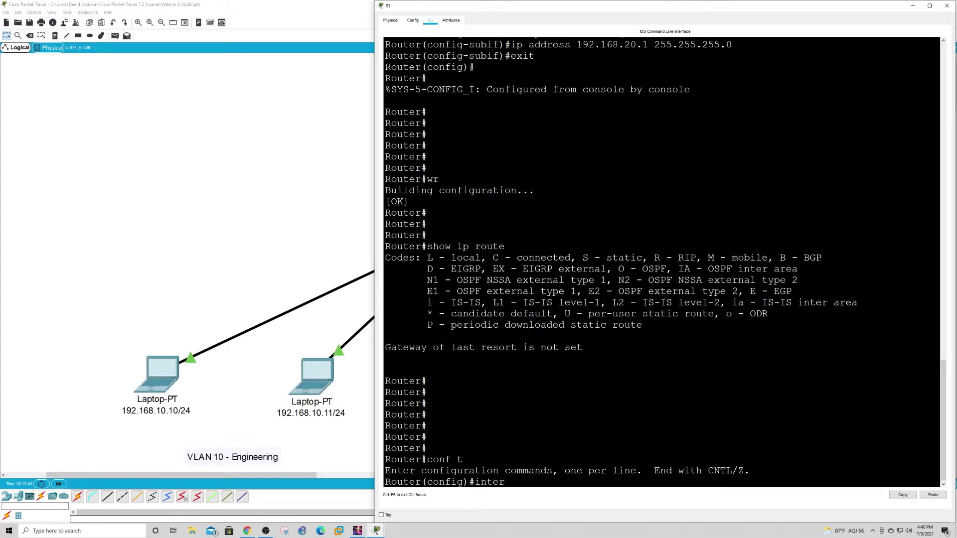
{"action": "type", "text": "face gi0/1"}
{"action": "key", "text": "Return"}
{"action": "type", "text": "no shut"}
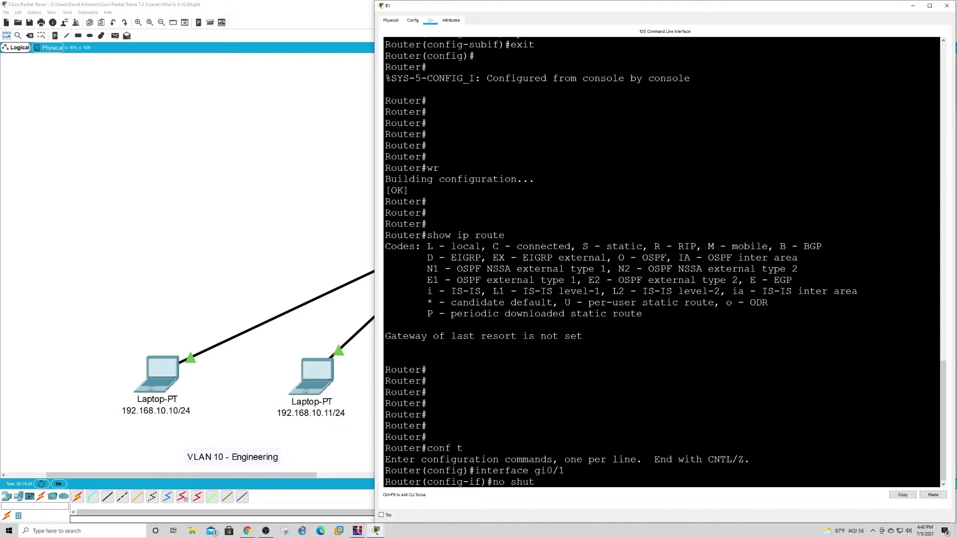
{"action": "key", "text": "Return"}
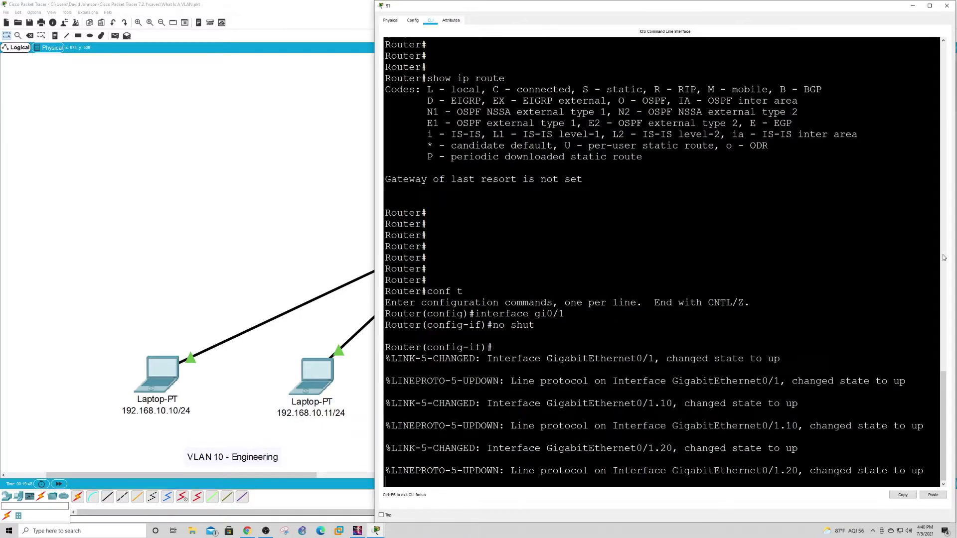
Step: Check on the topology whether the R1 to Switch0 link comes up, and reopen R1's command line interface
{"action": "left_click", "coordinate": [913, 5]}
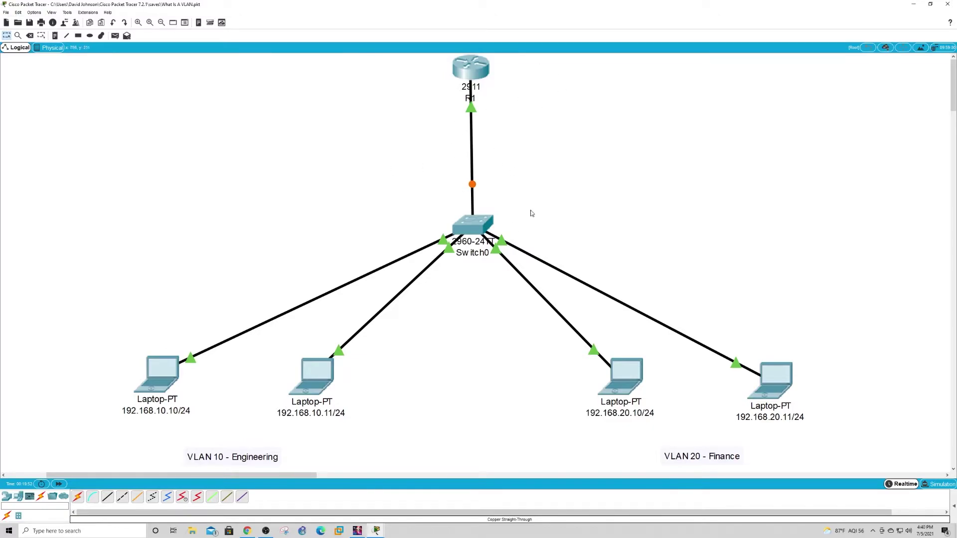
{"action": "left_click", "coordinate": [481, 74]}
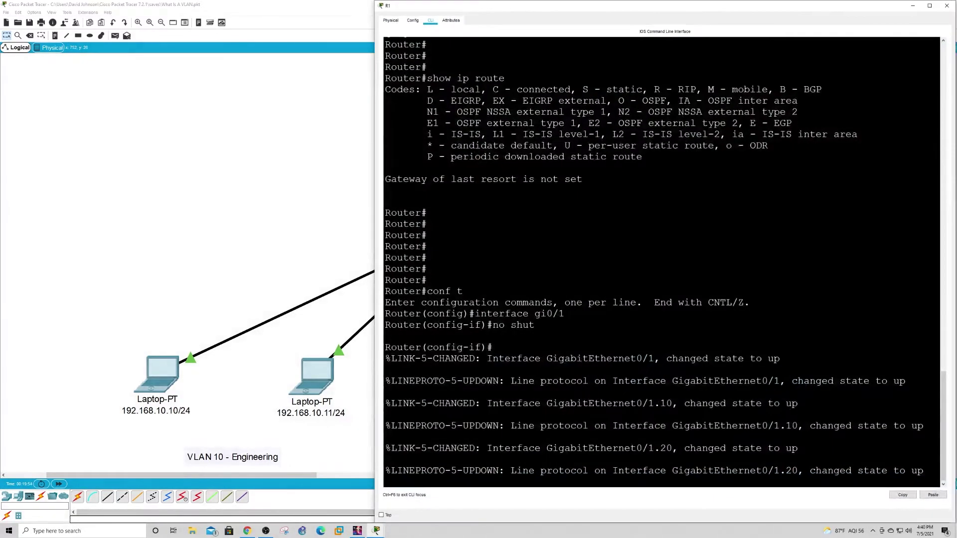
Step: Leave configuration mode on R1, run show ip int brief and examine the status of gi0/1 and subinterfaces gi0/1.10 and gi0/1.20
{"action": "key", "text": "Return"}
{"action": "key", "text": "Return"}
{"action": "key", "text": "Return"}
{"action": "key", "text": "Return"}
{"action": "key", "text": "Return"}
{"action": "key", "text": "Return"}
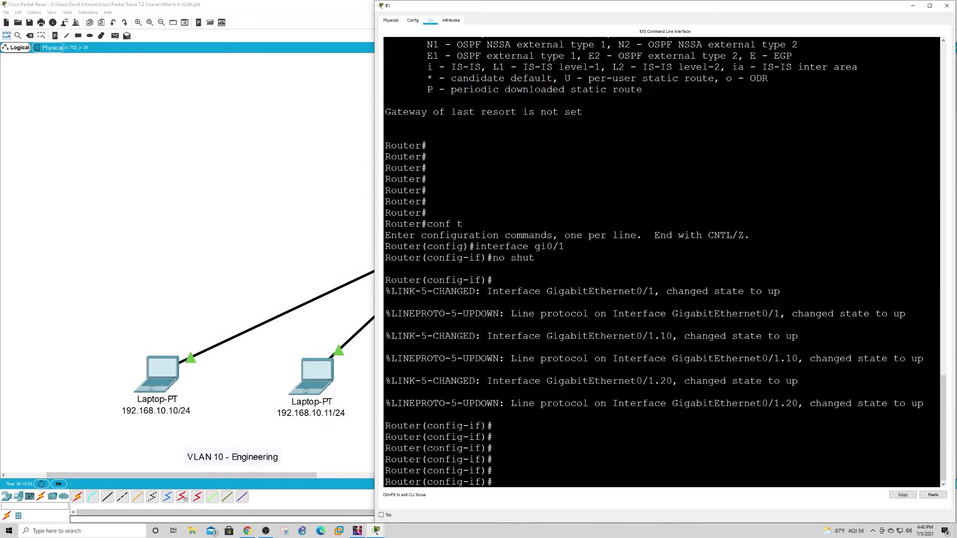
{"action": "key", "text": "ctrl+z"}
{"action": "type", "text": "show ip int br"}
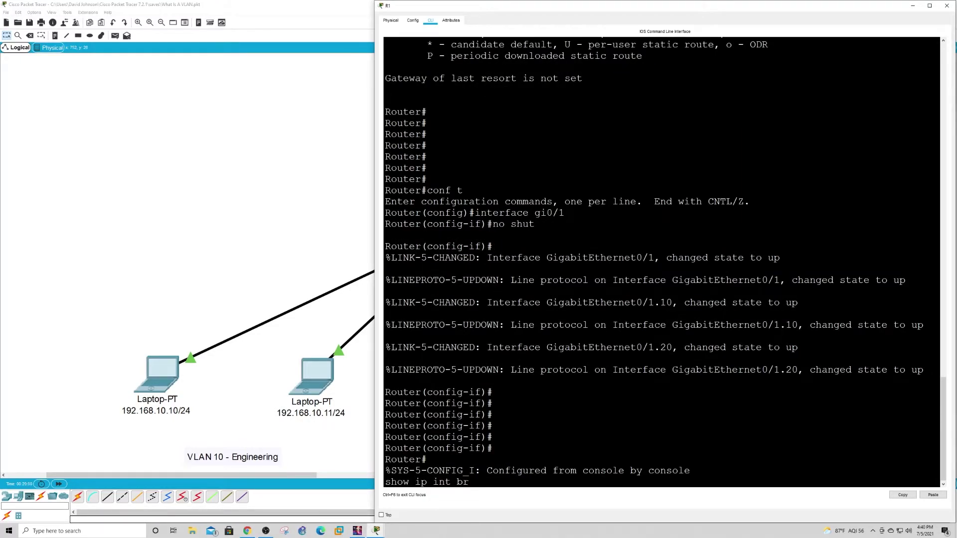
{"action": "key", "text": "Return"}
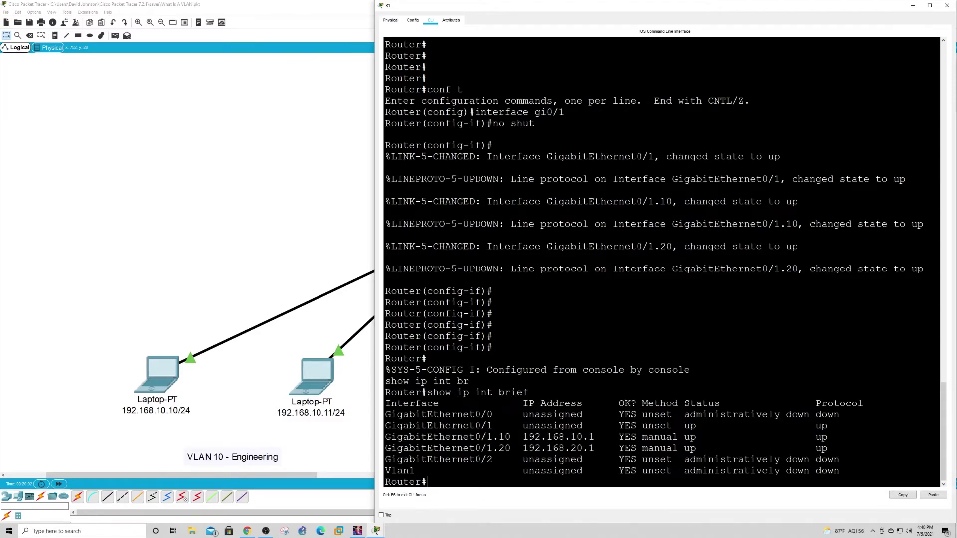
{"action": "left_click_drag", "start_coordinate": [386, 437], "coordinate": [836, 449]}
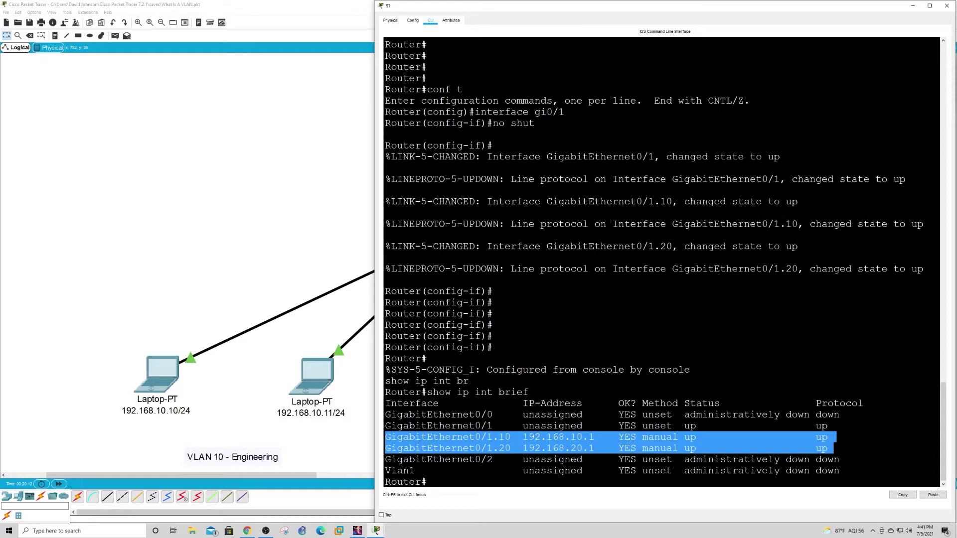
{"action": "left_click_drag", "start_coordinate": [385, 426], "coordinate": [833, 427]}
{"action": "left_click", "coordinate": [834, 426]}
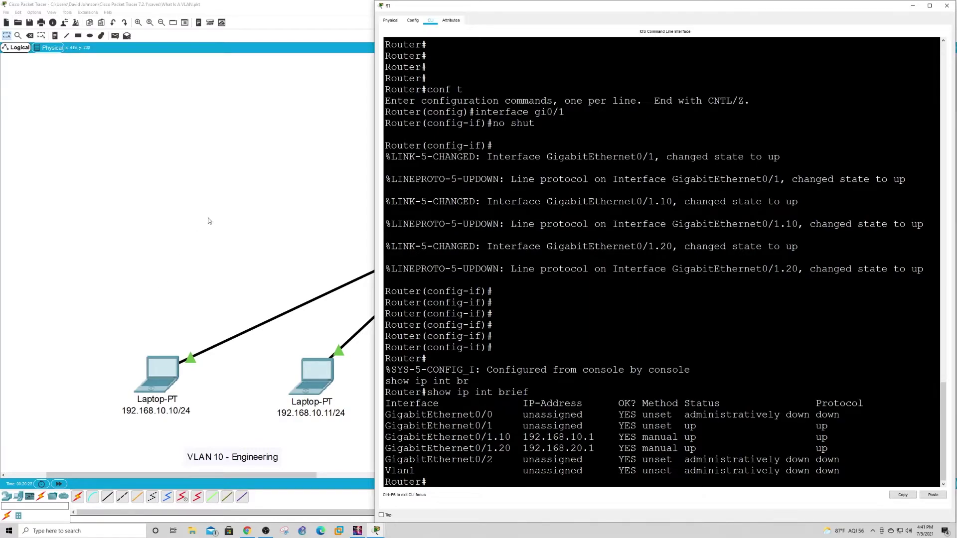
Step: Return to the topology, open Switch0's command line interface and enlarge its window to most of the screen
{"action": "left_click", "coordinate": [289, 201]}
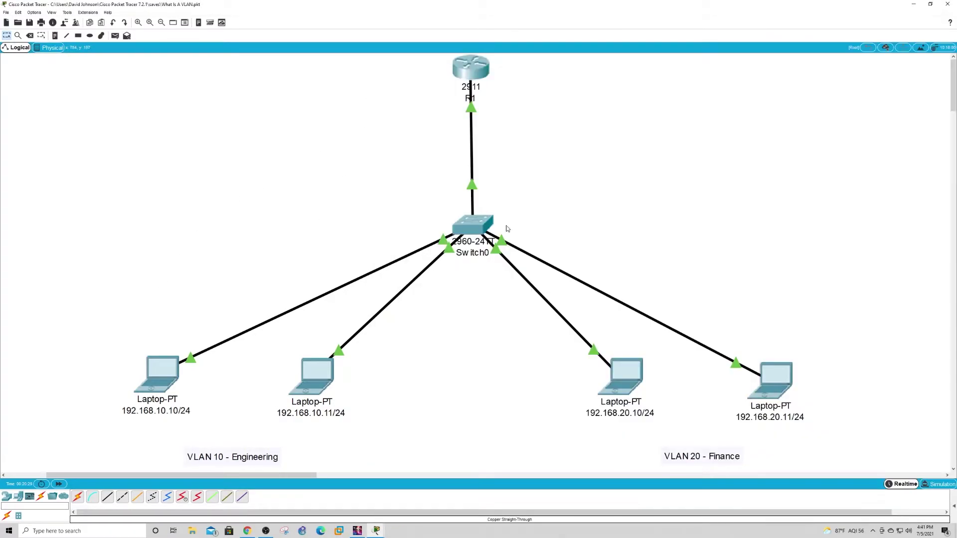
{"action": "left_click", "coordinate": [477, 228]}
{"action": "left_click_drag", "start_coordinate": [580, 221], "coordinate": [923, 225]}
{"action": "left_click_drag", "start_coordinate": [816, 148], "coordinate": [816, 1]}
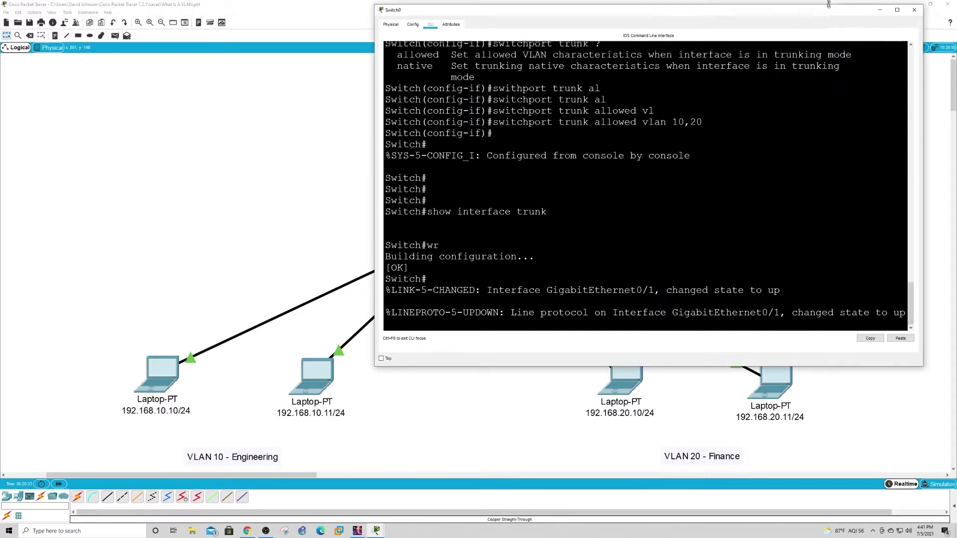
{"action": "left_click_drag", "start_coordinate": [707, 366], "coordinate": [717, 504]}
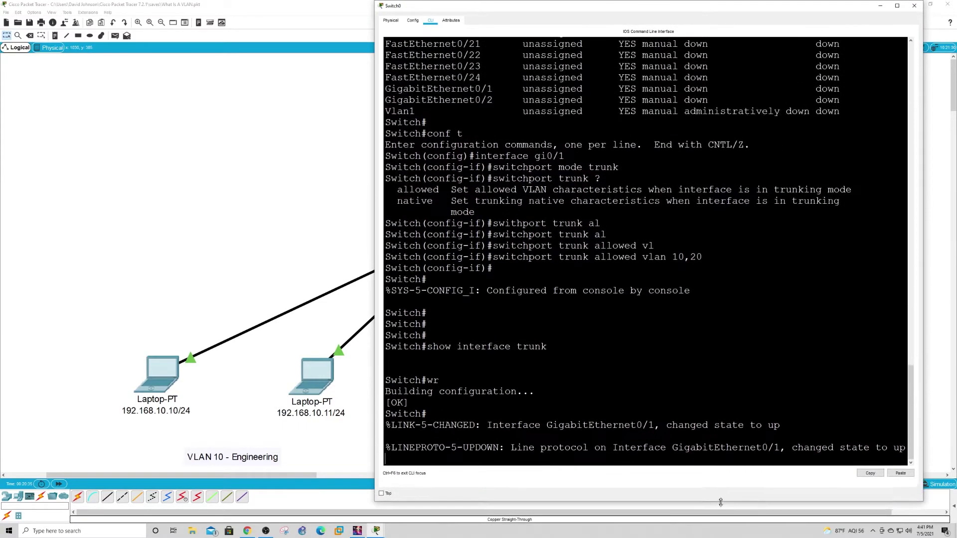
{"action": "left_click_drag", "start_coordinate": [373, 302], "coordinate": [35, 303]}
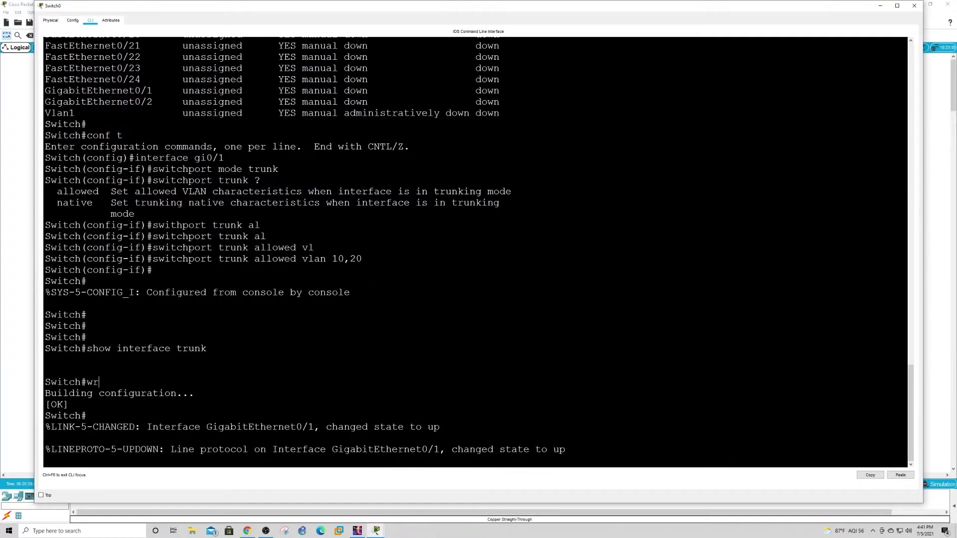
Step: Display Switch0's trunk status with show interface trunk
{"action": "key", "text": "Return"}
{"action": "key", "text": "Return"}
{"action": "key", "text": "Return"}
{"action": "key", "text": "Return"}
{"action": "key", "text": "Return"}
{"action": "type", "text": "show interface trunk"}
{"action": "key", "text": "Return"}
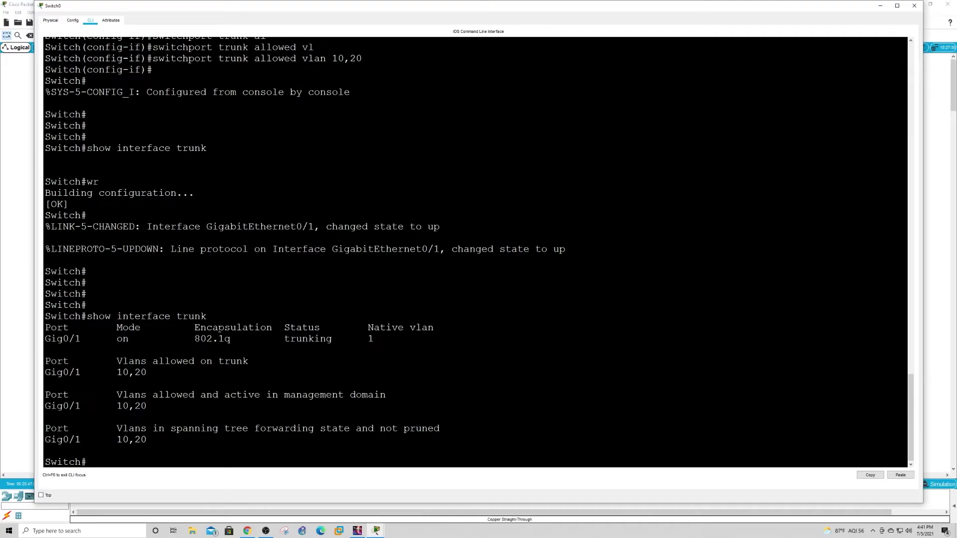
Step: Examine the trunk output for Gig0/1's allowed VLANs, encapsulation, status and native VLAN, and return to the topology
{"action": "scroll", "coordinate": [476, 251], "scroll_direction": "up", "scroll_amount": 15}
{"action": "scroll", "coordinate": [476, 252], "scroll_direction": "up", "scroll_amount": 5}
{"action": "scroll", "coordinate": [476, 252], "scroll_direction": "down", "scroll_amount": 20}
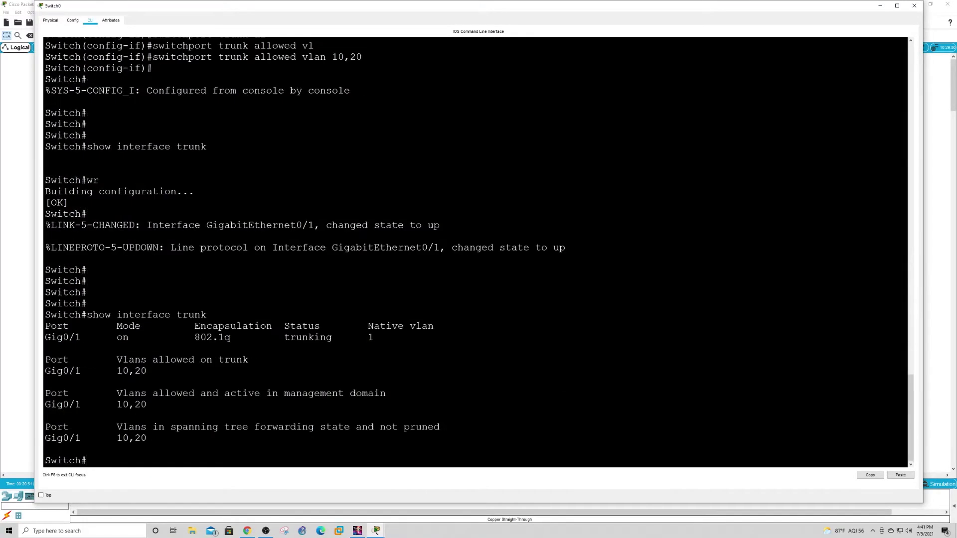
{"action": "left_click_drag", "start_coordinate": [44, 147], "coordinate": [209, 147]}
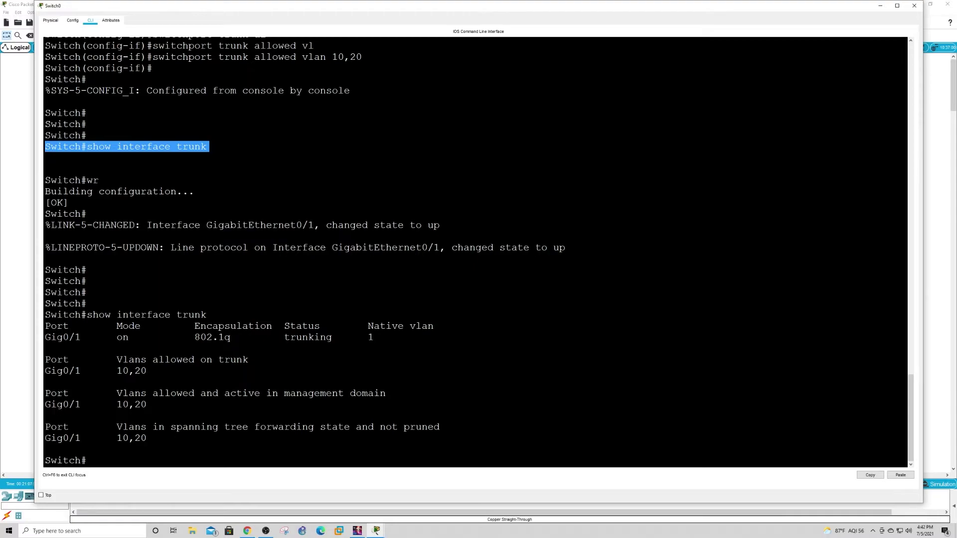
{"action": "left_click", "coordinate": [45, 158]}
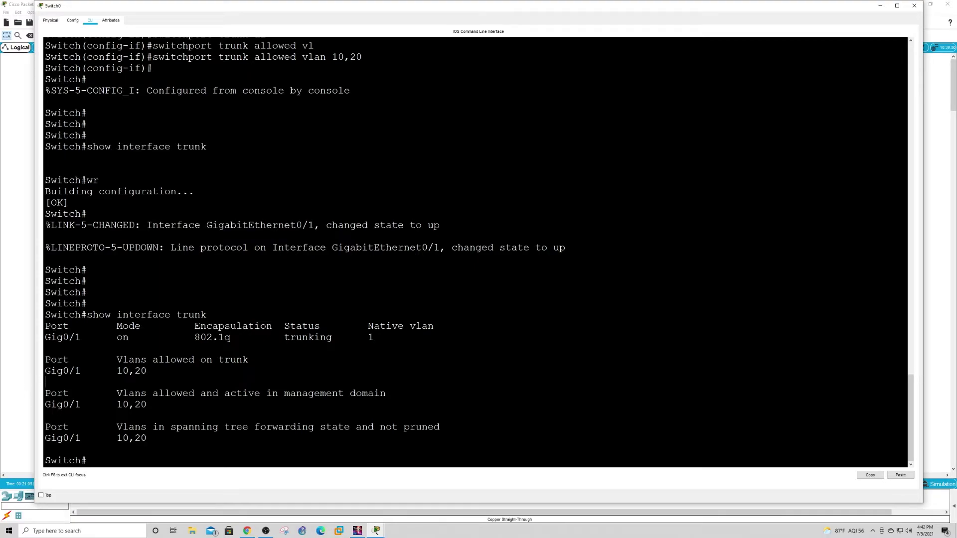
{"action": "left_click_drag", "start_coordinate": [44, 370], "coordinate": [87, 371]}
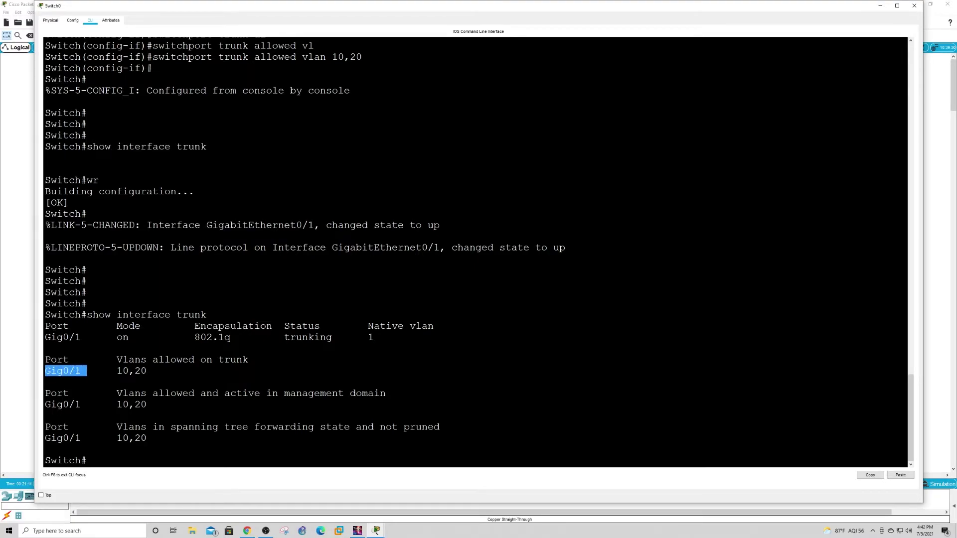
{"action": "double_click", "coordinate": [123, 371]}
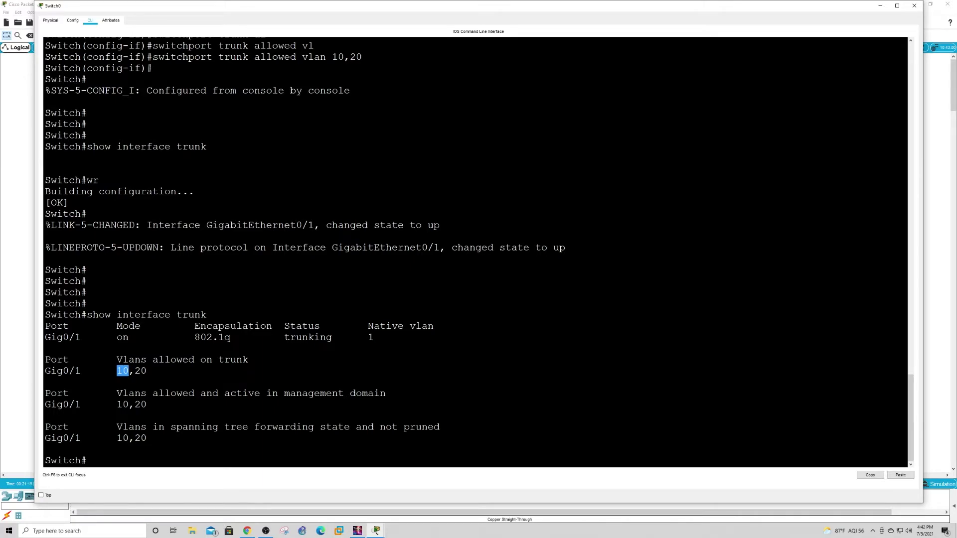
{"action": "left_click_drag", "start_coordinate": [195, 338], "coordinate": [377, 338]}
{"action": "left_click", "coordinate": [23, 400]}
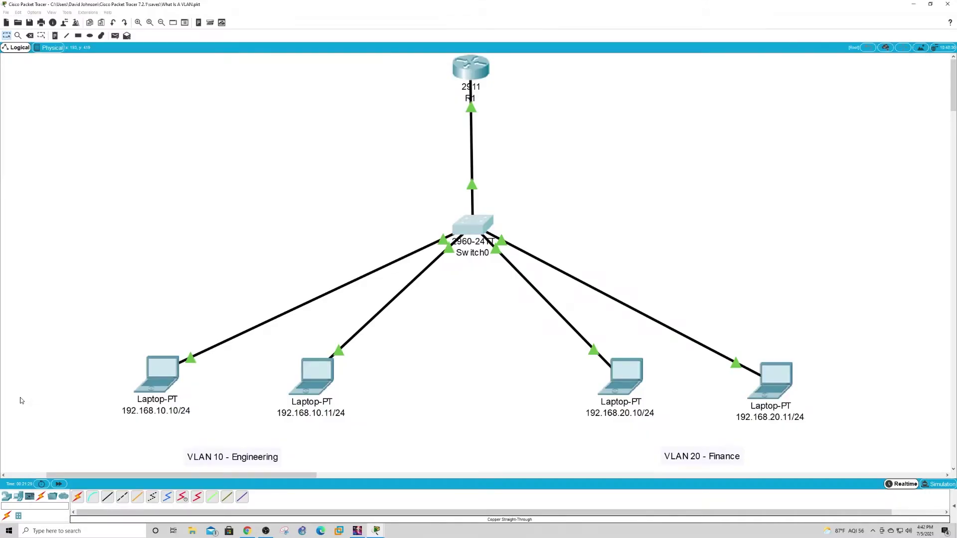
Step: Reopen R1's command line interface and display its routing table with show ip route
{"action": "left_click", "coordinate": [488, 69]}
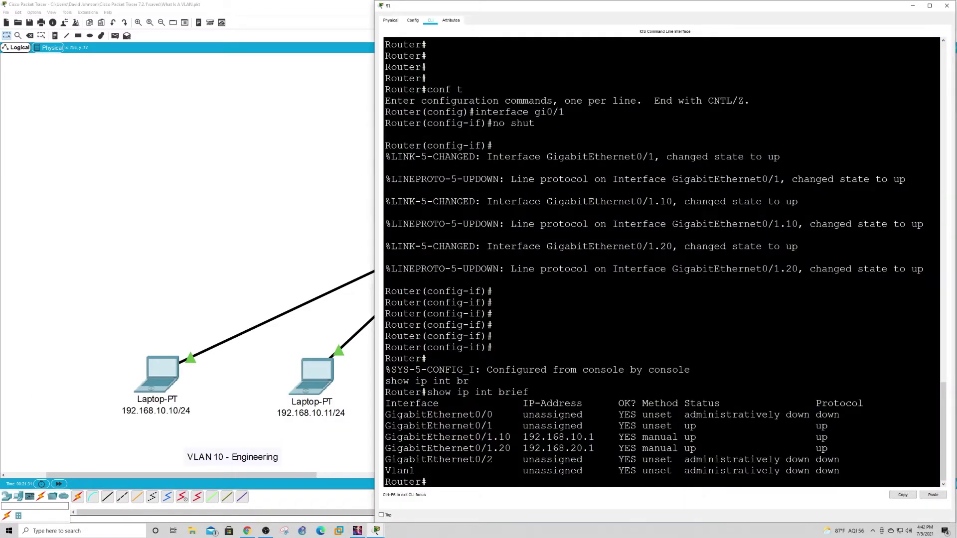
{"action": "key", "text": "Return"}
{"action": "key", "text": "Return"}
{"action": "key", "text": "Return"}
{"action": "type", "text": "show ip route"}
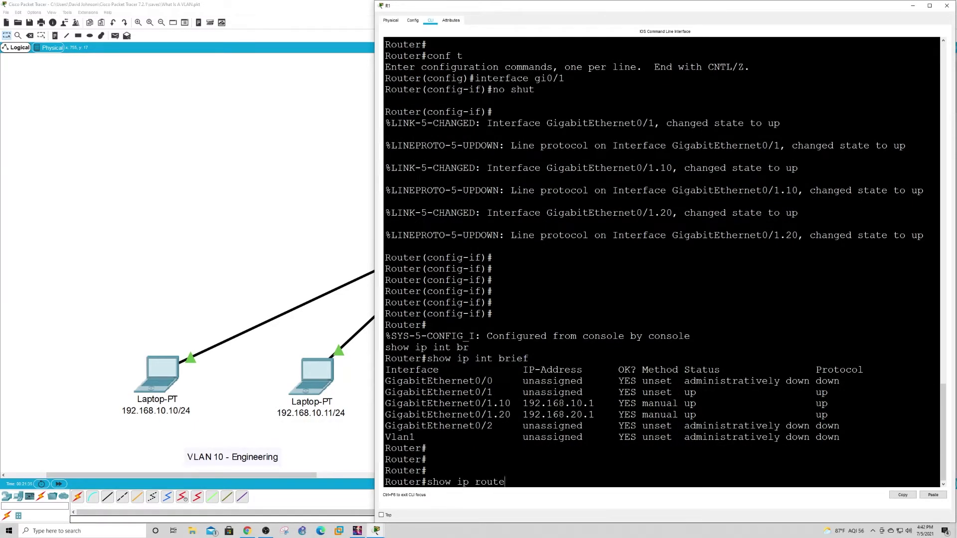
{"action": "key", "text": "Return"}
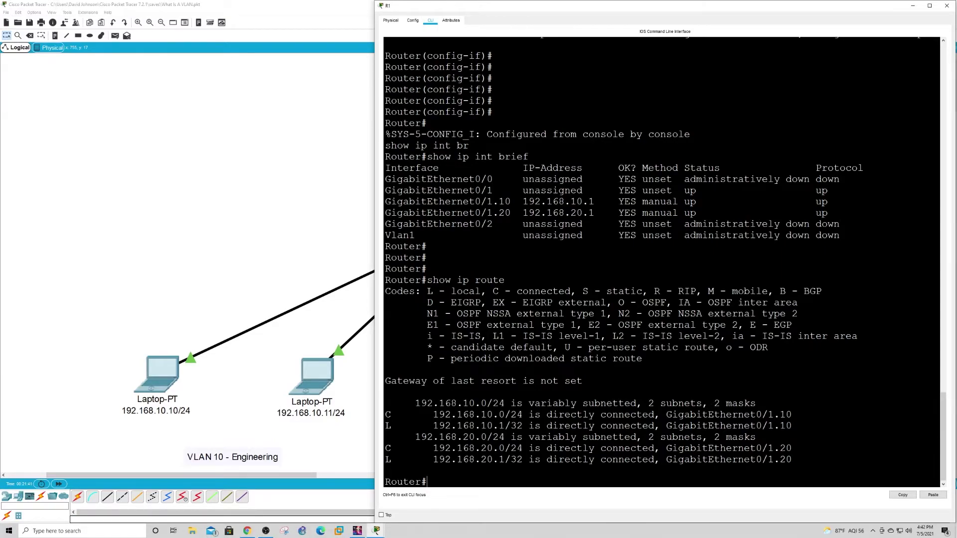
Step: Examine the local route entries for the VLAN 10 and VLAN 20 subinterfaces in R1's routing table
{"action": "left_click_drag", "start_coordinate": [432, 426], "coordinate": [509, 426]}
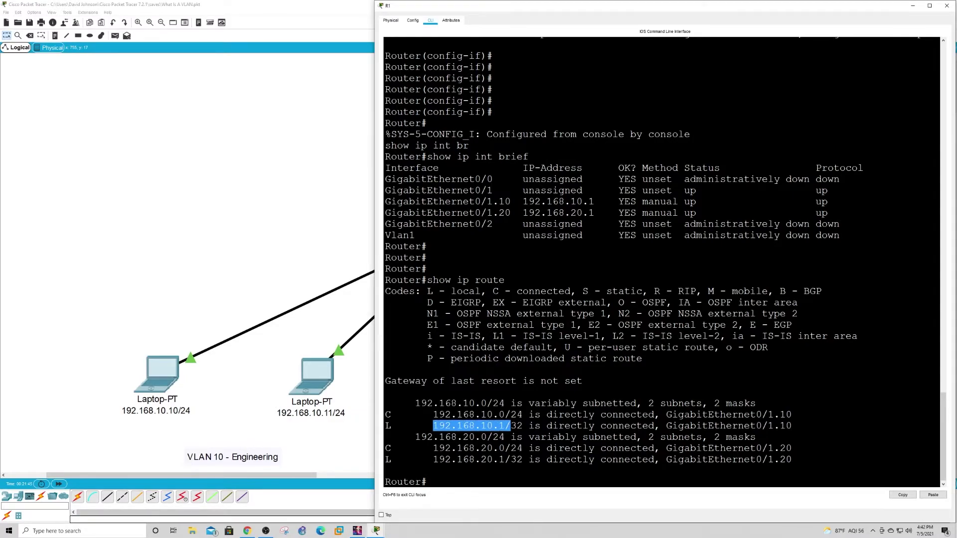
{"action": "left_click_drag", "start_coordinate": [433, 459], "coordinate": [506, 460]}
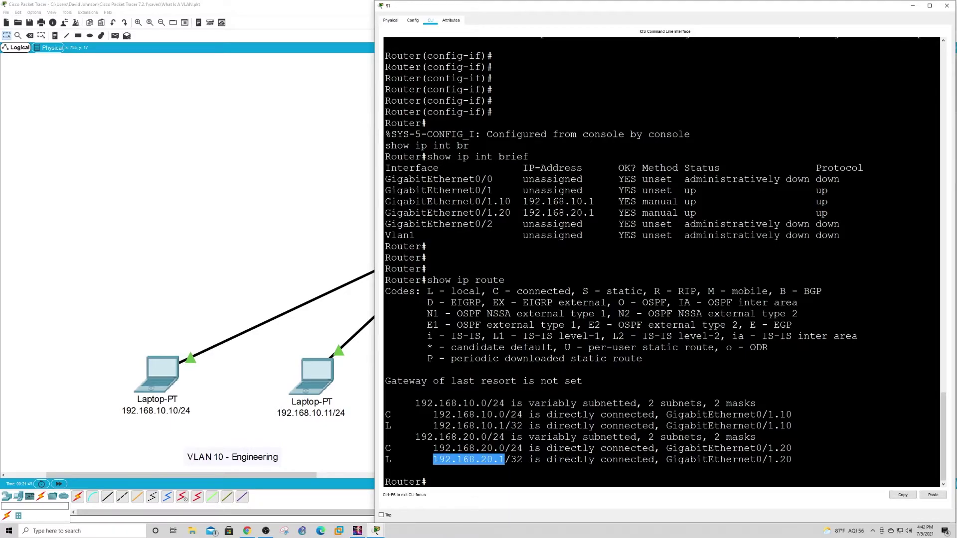
{"action": "left_click_drag", "start_coordinate": [667, 460], "coordinate": [793, 460]}
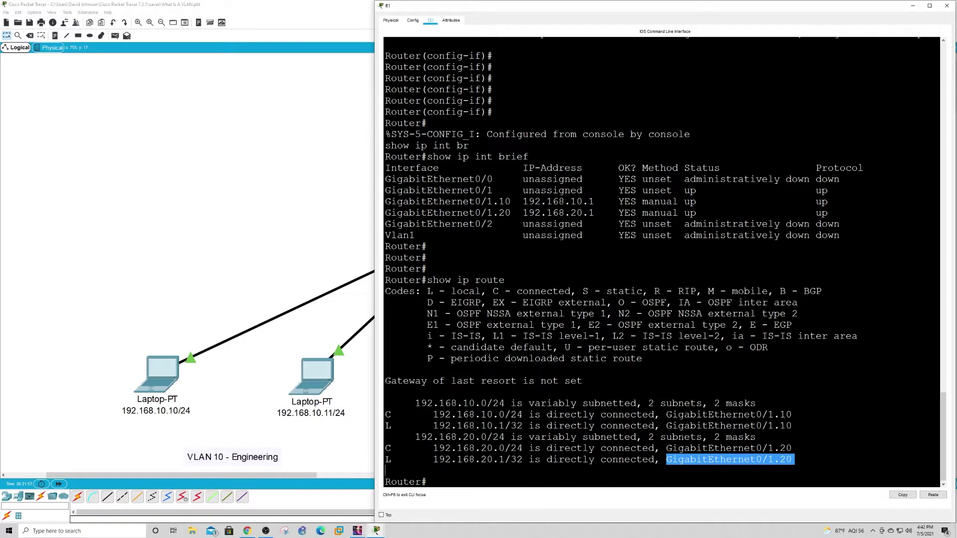
{"action": "left_click_drag", "start_coordinate": [433, 425], "coordinate": [523, 426]}
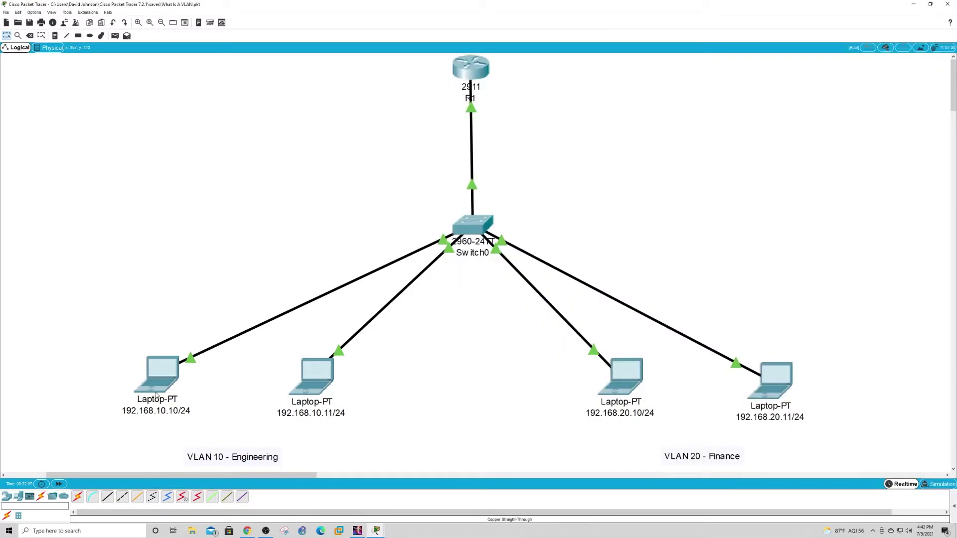
Step: Open the IP configuration of laptop 192.168.10.10, inspect its default gateway and return to the topology
{"action": "left_click", "coordinate": [159, 375]}
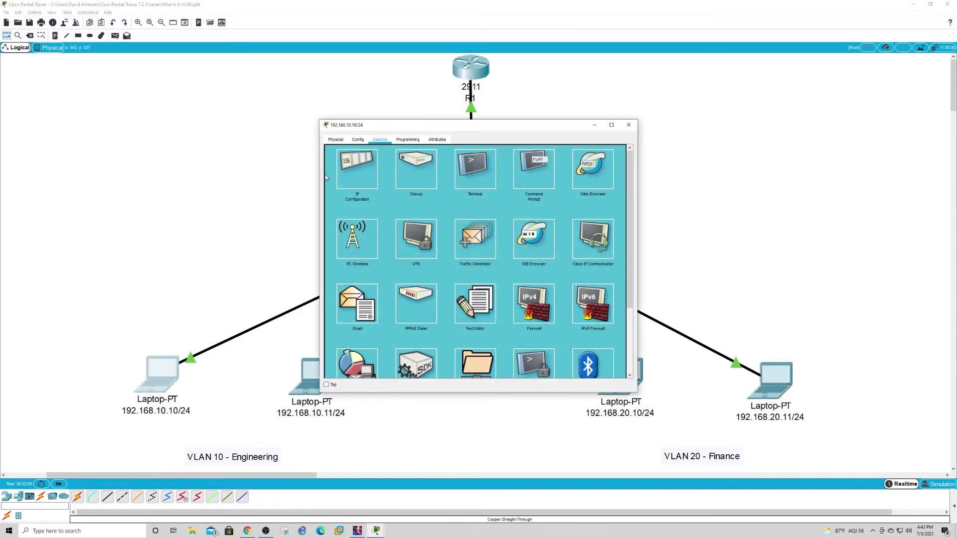
{"action": "left_click", "coordinate": [349, 179]}
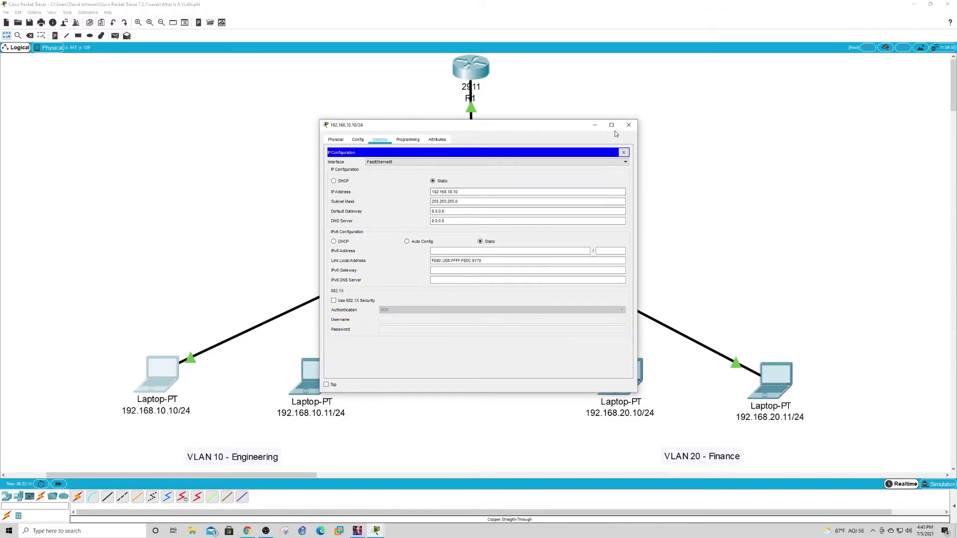
{"action": "left_click", "coordinate": [457, 211]}
{"action": "left_click_drag", "start_coordinate": [558, 392], "coordinate": [546, 365]}
{"action": "left_click_drag", "start_coordinate": [462, 210], "coordinate": [429, 211]}
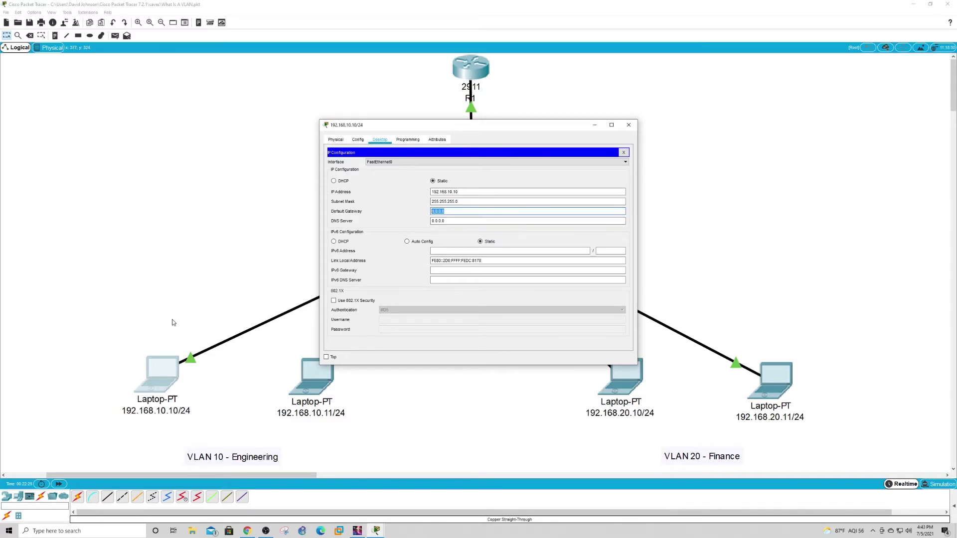
{"action": "left_click", "coordinate": [155, 294]}
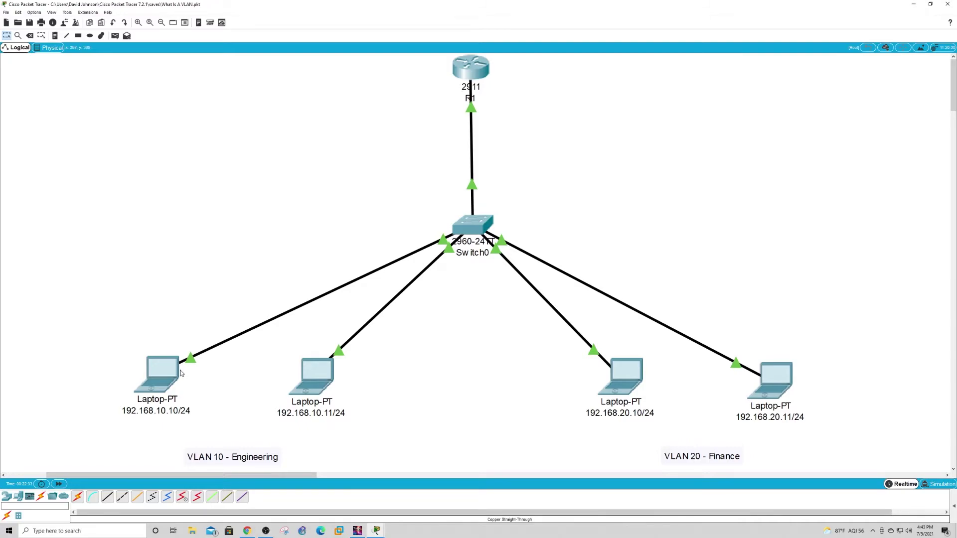
Step: Open the command prompt of laptop 192.168.10.10, enlarge its window and repeat the ping to 192.168.20.10
{"action": "left_click", "coordinate": [162, 390]}
{"action": "left_click", "coordinate": [623, 152]}
{"action": "left_click", "coordinate": [537, 187]}
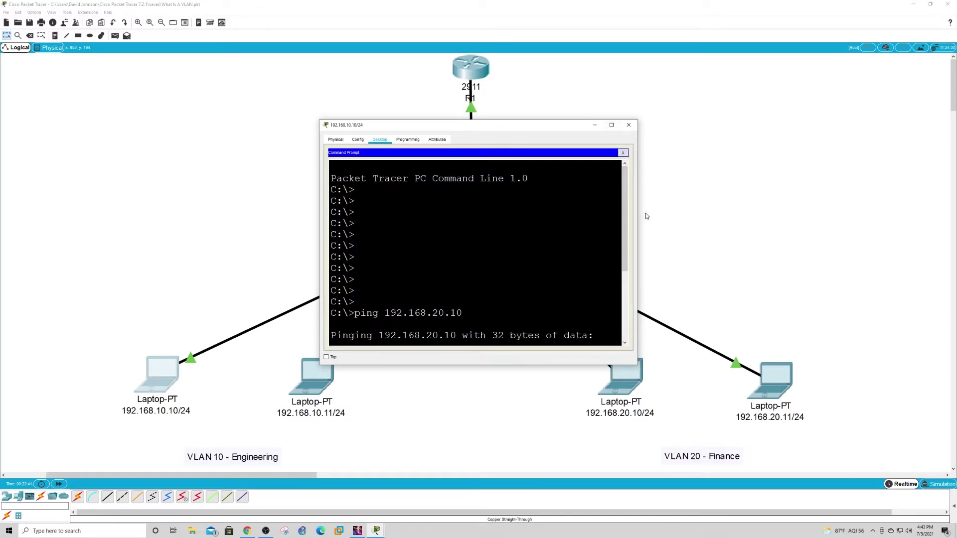
{"action": "left_click_drag", "start_coordinate": [548, 129], "coordinate": [547, 45]}
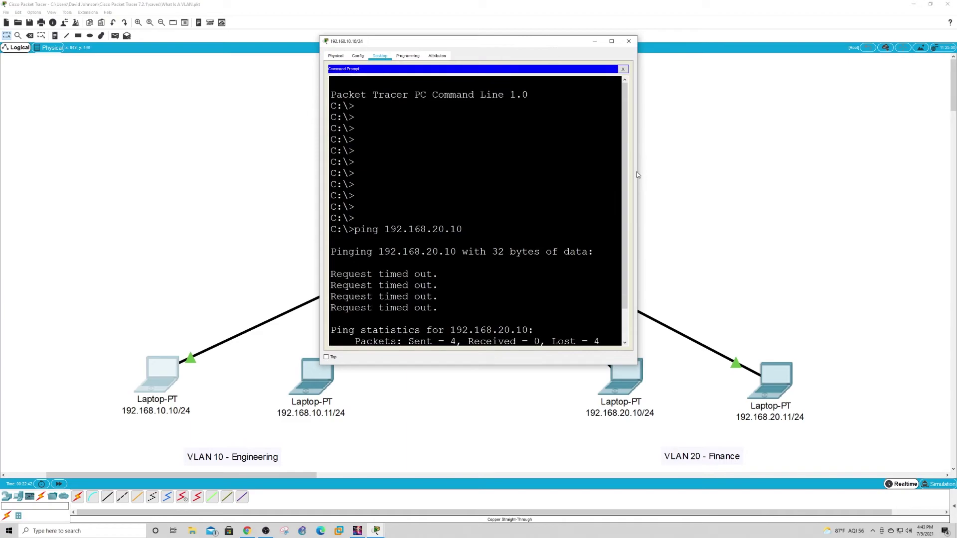
{"action": "left_click_drag", "start_coordinate": [637, 171], "coordinate": [952, 172]}
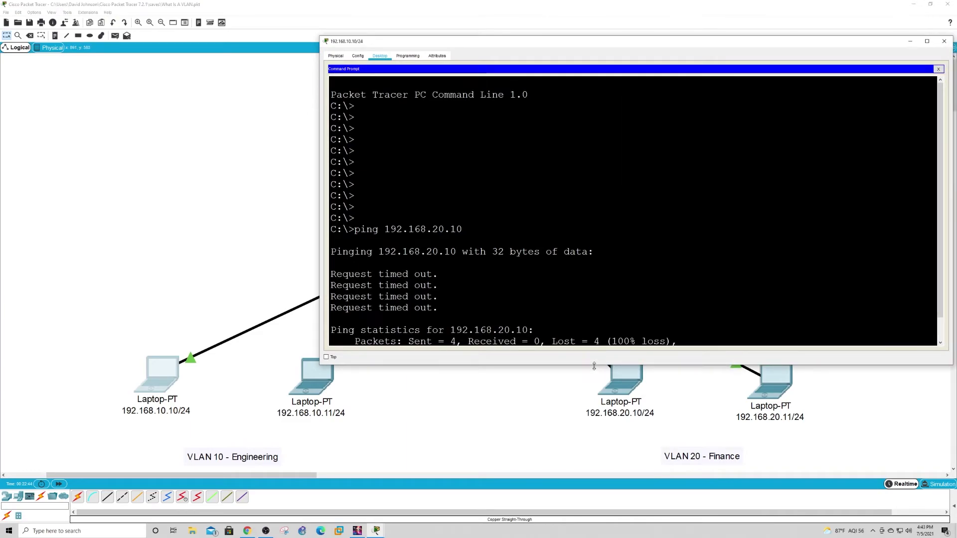
{"action": "left_click_drag", "start_coordinate": [563, 364], "coordinate": [542, 524]}
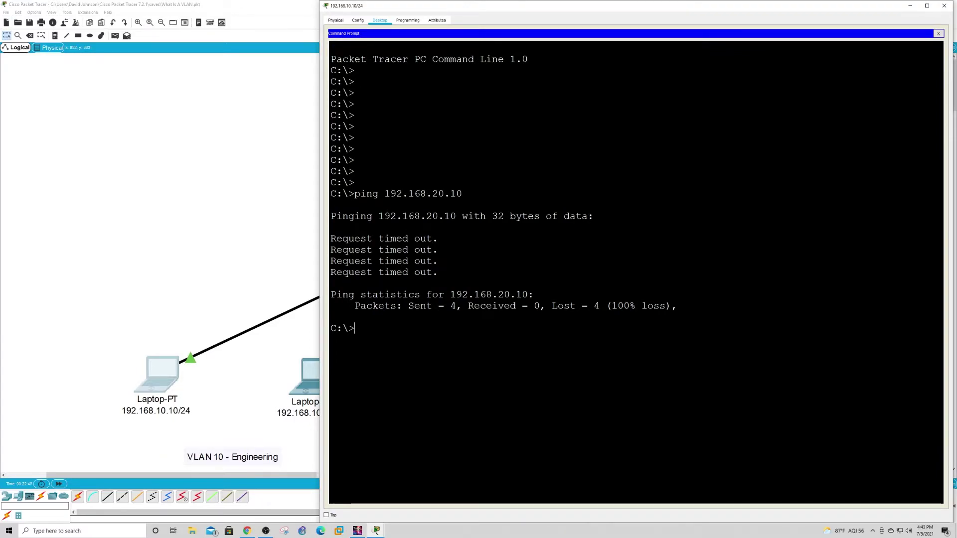
{"action": "key", "text": "Up"}
{"action": "key", "text": "Return"}
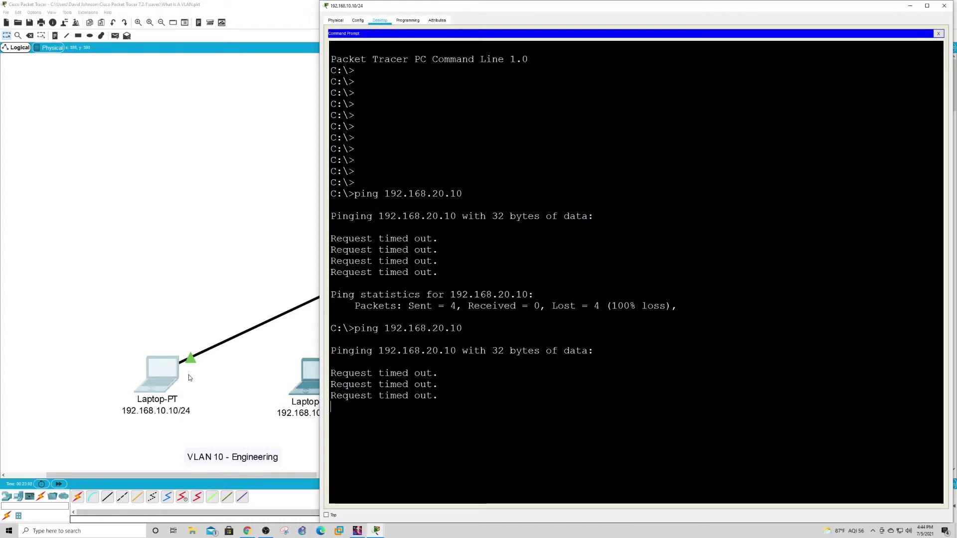
Step: Set the default gateway of laptop 192.168.10.10 to 192.168.10.1 in its IP configuration and minimize its window
{"action": "left_click", "coordinate": [938, 34]}
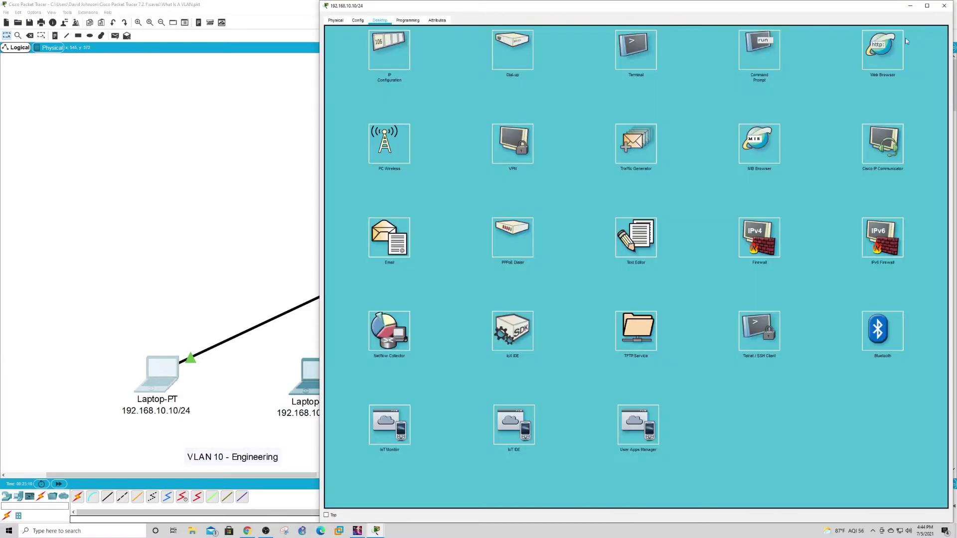
{"action": "left_click", "coordinate": [373, 59]}
{"action": "left_click", "coordinate": [563, 91]}
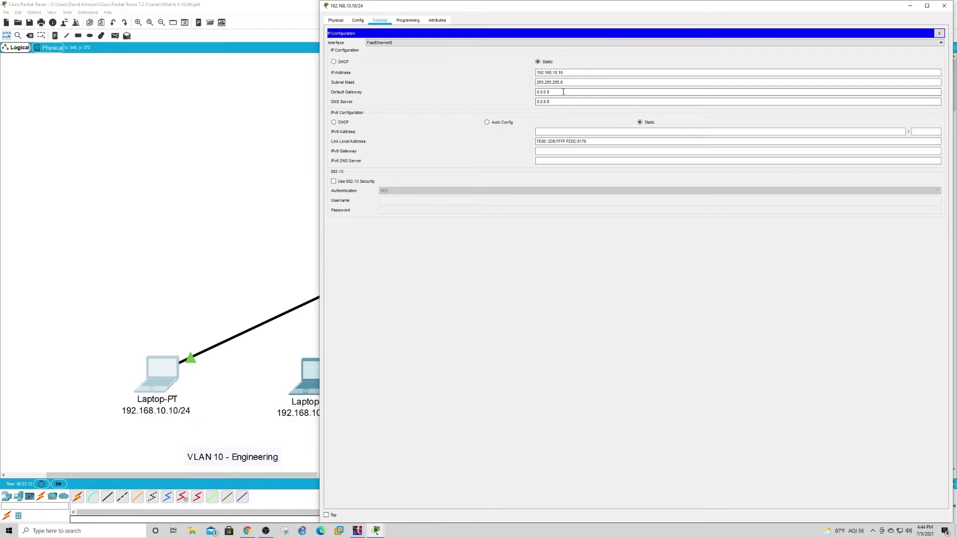
{"action": "key", "text": "BackSpace"}
{"action": "key", "text": "BackSpace"}
{"action": "key", "text": "BackSpace"}
{"action": "key", "text": "BackSpace"}
{"action": "key", "text": "BackSpace"}
{"action": "type", "text": "192.1"}
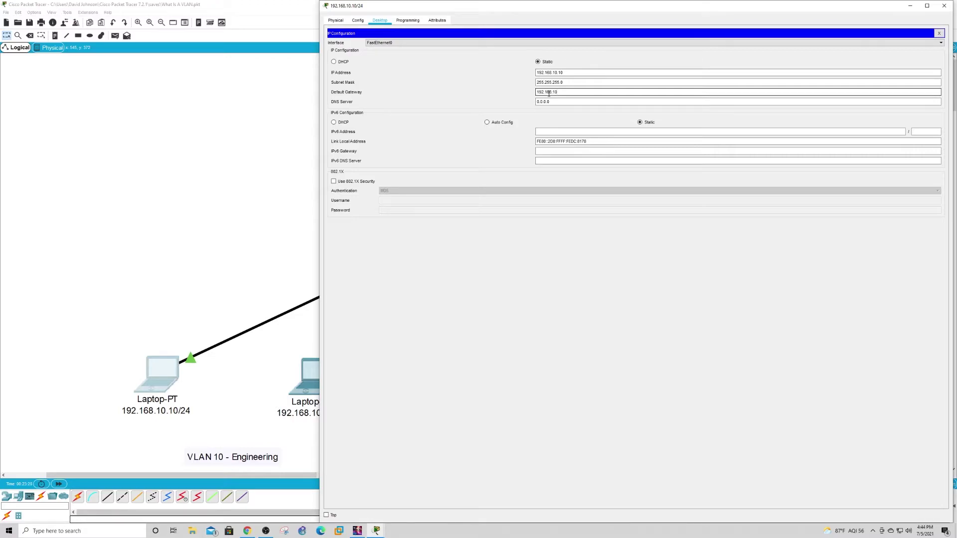
{"action": "left_click", "coordinate": [909, 6]}
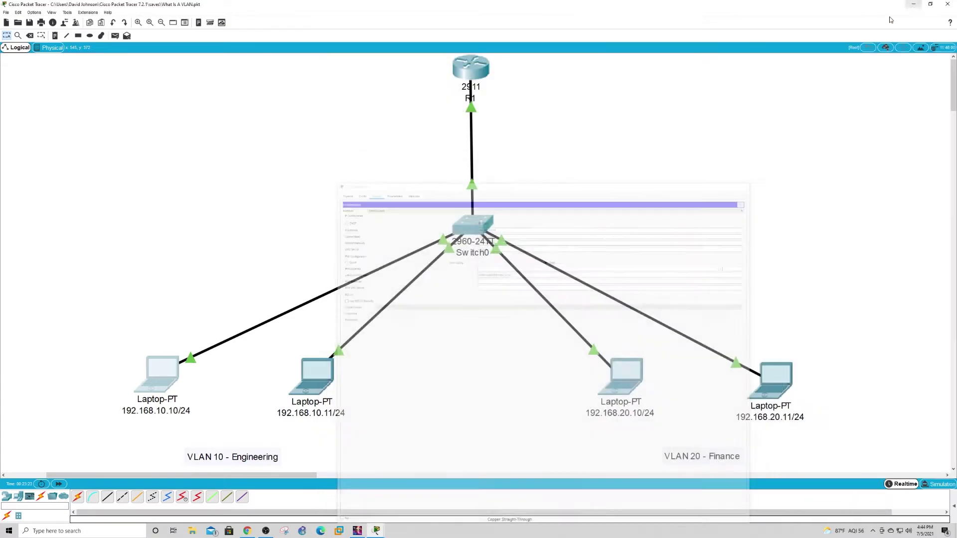
Step: Open the IP configuration of laptop 192.168.10.11 and set its default gateway to 192.168.10.1
{"action": "left_click", "coordinate": [306, 380]}
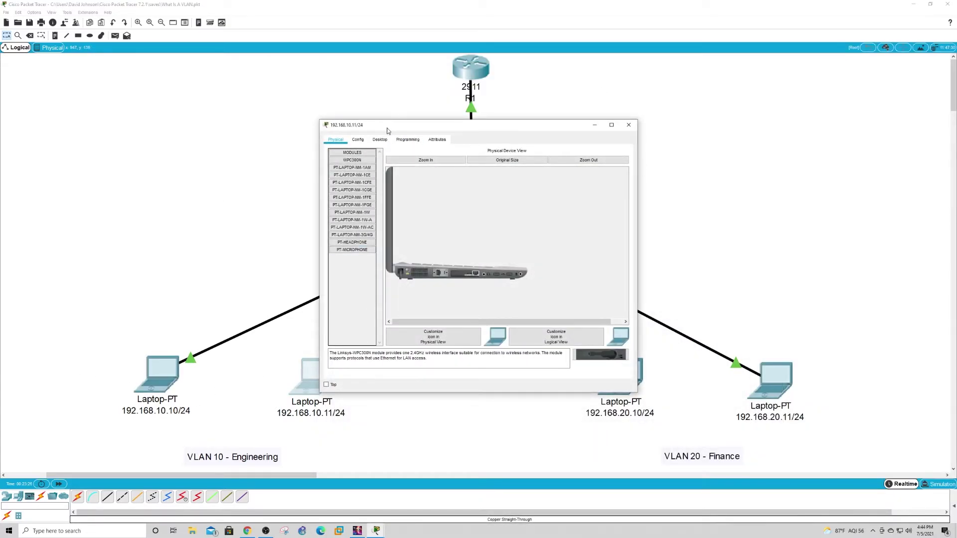
{"action": "left_click", "coordinate": [380, 140]}
{"action": "left_click", "coordinate": [369, 167]}
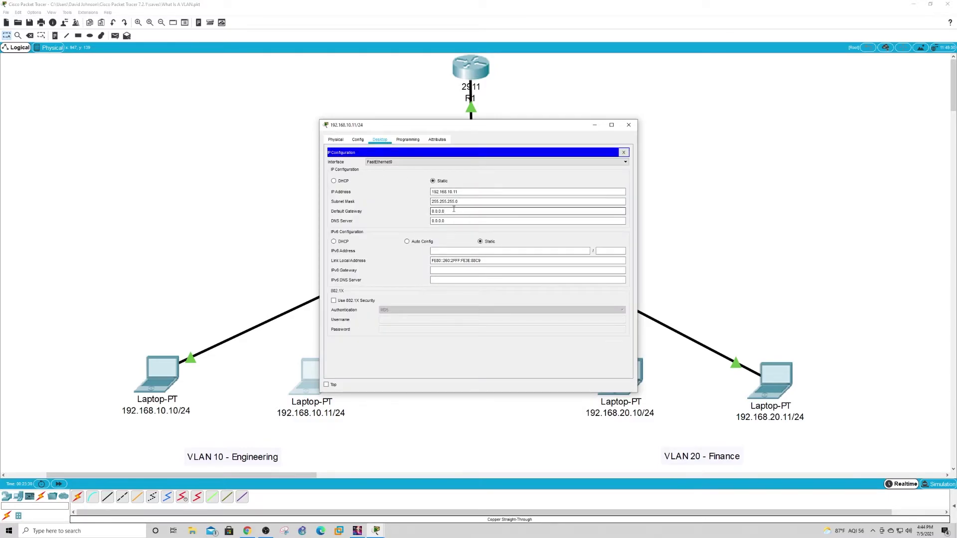
{"action": "key", "text": "BackSpace"}
{"action": "key", "text": "BackSpace"}
{"action": "key", "text": "BackSpace"}
{"action": "key", "text": "BackSpace"}
{"action": "key", "text": "BackSpace"}
{"action": "type", "text": "192.168.10.1"}
{"action": "left_click", "coordinate": [628, 125]}
Step: Open the IP configuration of laptop 192.168.20.10 and set its default gateway to 192.168.20.1
{"action": "left_click", "coordinate": [624, 381]}
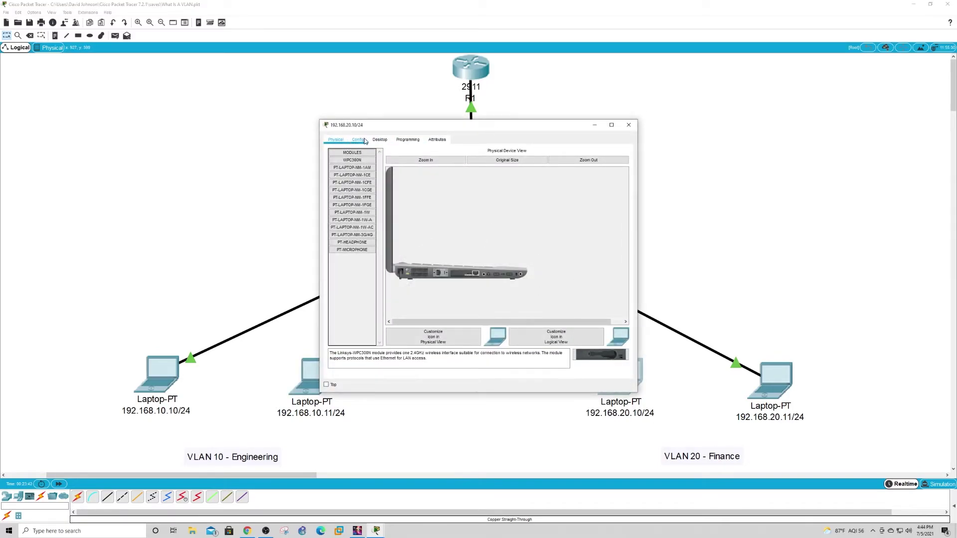
{"action": "left_click", "coordinate": [379, 141]}
{"action": "left_click", "coordinate": [374, 187]}
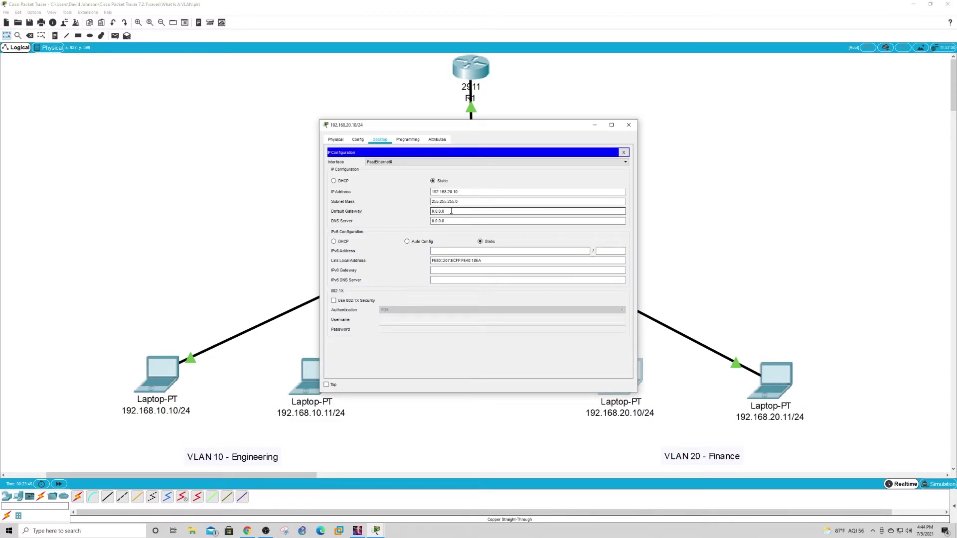
{"action": "left_click", "coordinate": [436, 202]}
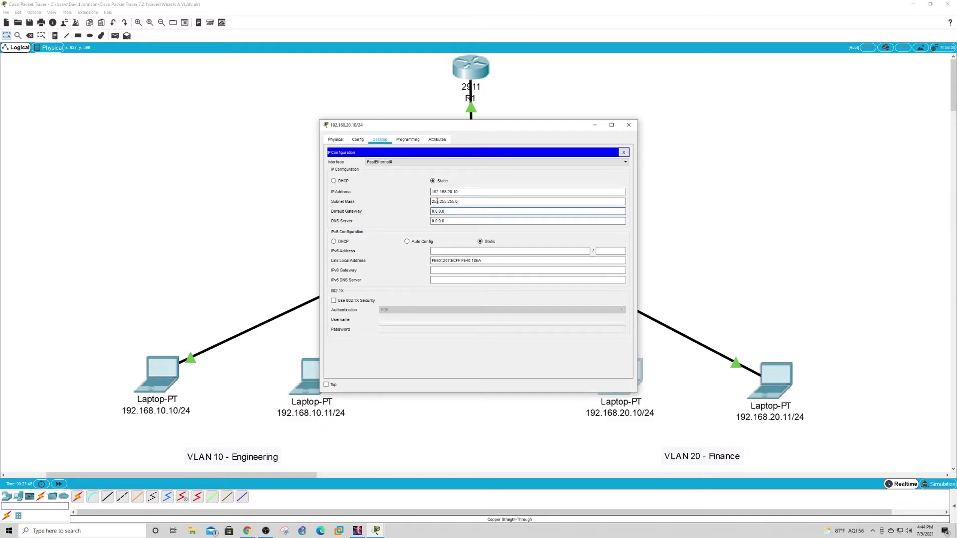
{"action": "double_click", "coordinate": [433, 211]}
{"action": "type", "text": "192.168.20.1"}
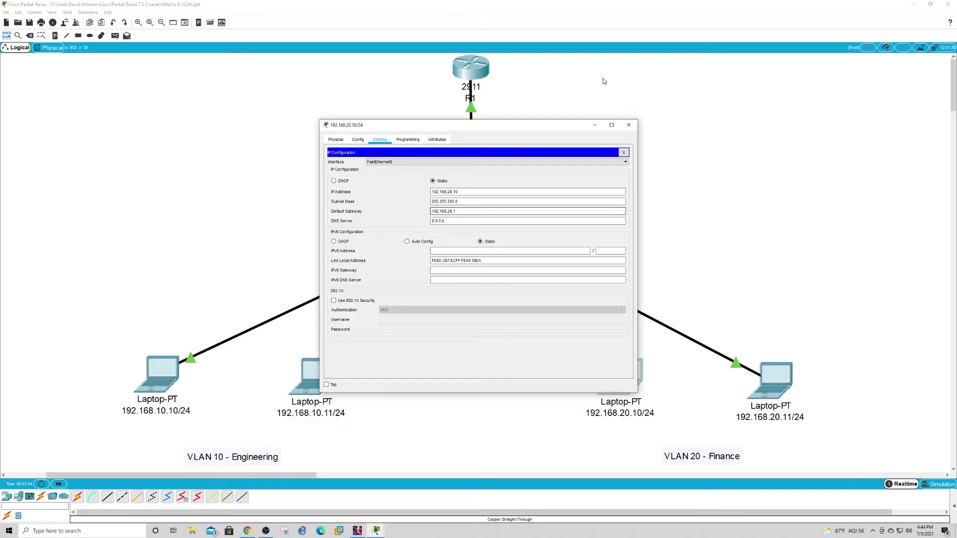
{"action": "left_click", "coordinate": [595, 125]}
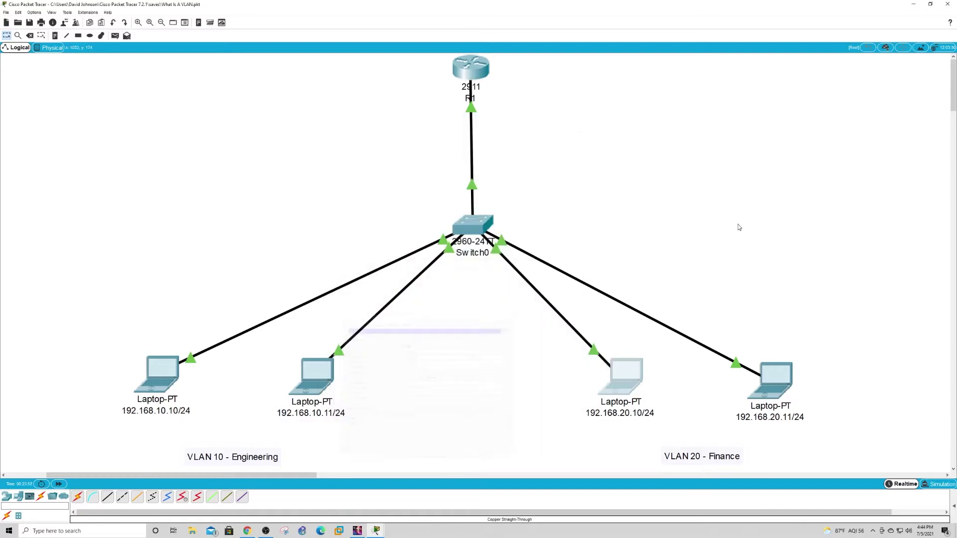
Step: Open the IP configuration of laptop 192.168.20.11 and set its default gateway to 192.168.20.1
{"action": "left_click", "coordinate": [780, 383]}
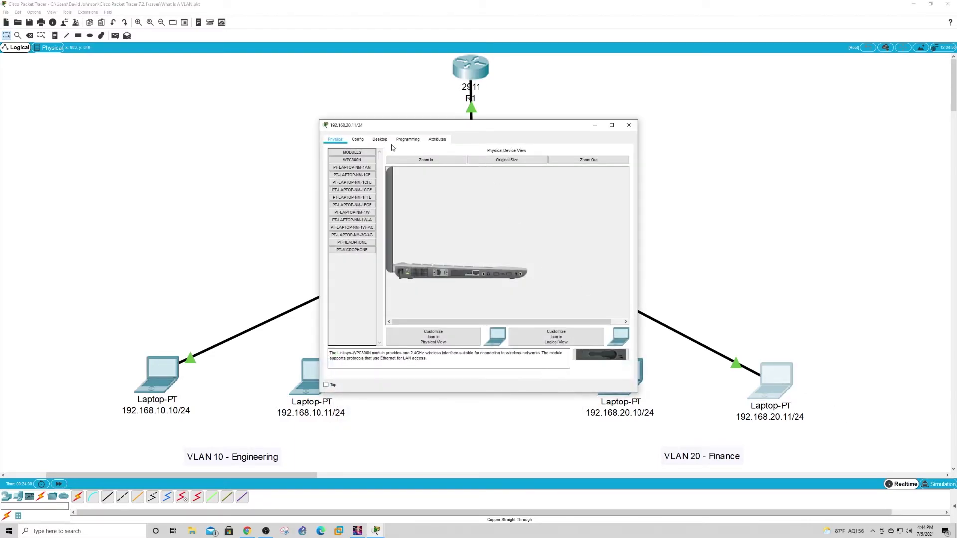
{"action": "left_click", "coordinate": [380, 140]}
{"action": "left_click", "coordinate": [358, 170]}
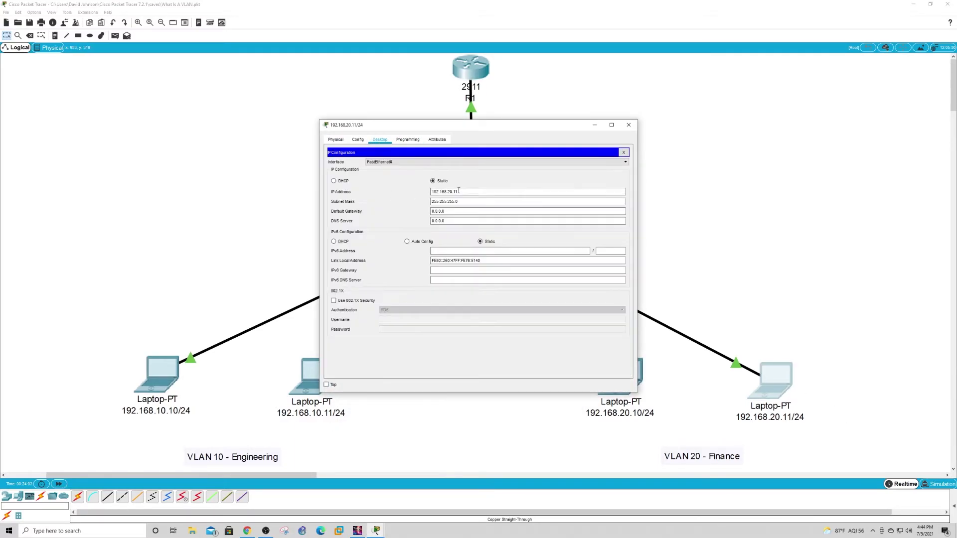
{"action": "triple_click", "coordinate": [468, 211]}
{"action": "type", "text": "192.1"}
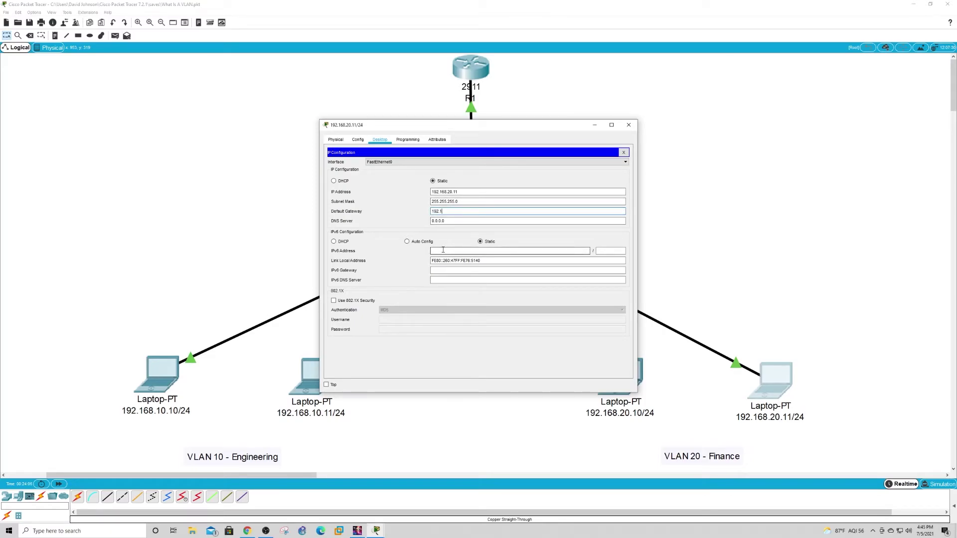
{"action": "type", "text": "68.20.1"}
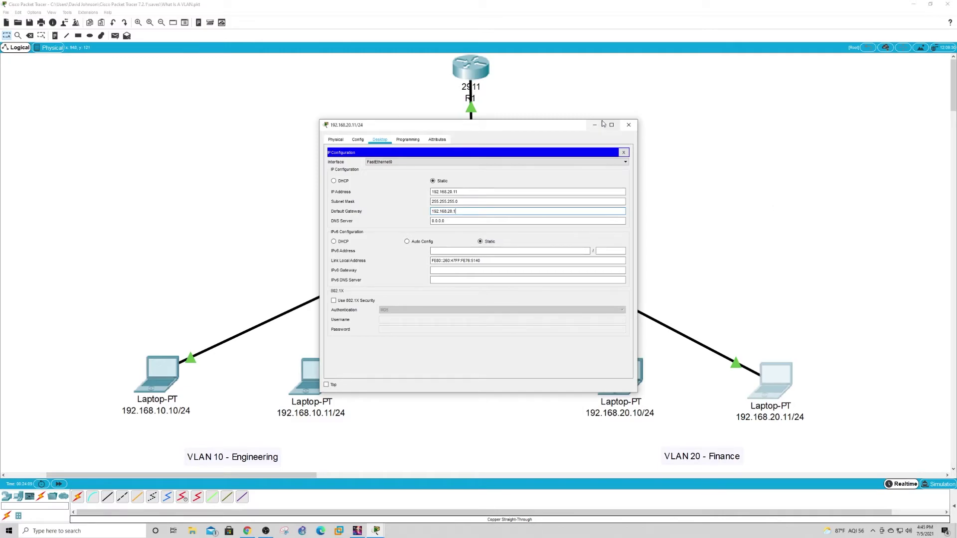
{"action": "left_click", "coordinate": [628, 124]}
Step: Reopen R1's command line interface and add several blank prompt lines below the routing table
{"action": "left_click", "coordinate": [488, 76]}
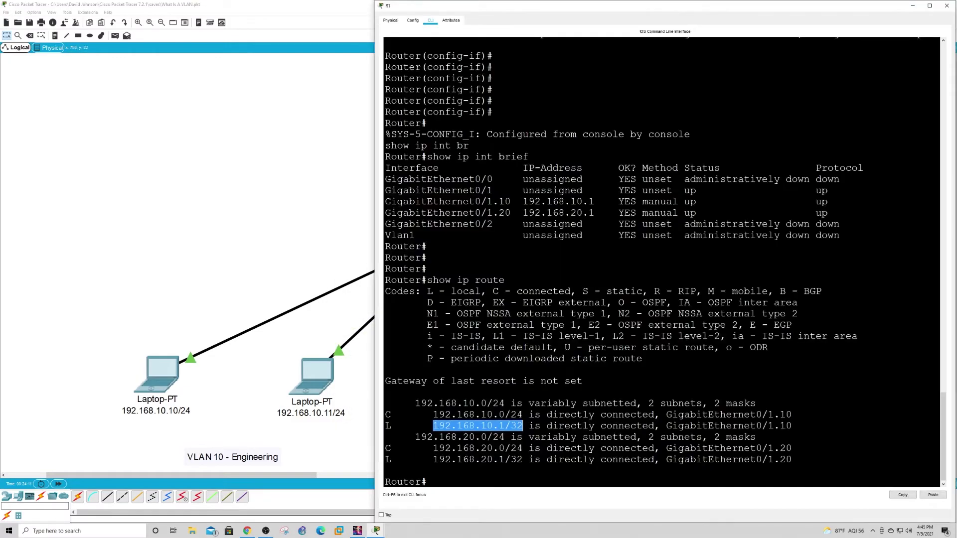
{"action": "key", "text": "Return"}
{"action": "key", "text": "Return"}
{"action": "key", "text": "Return"}
{"action": "key", "text": "Return"}
{"action": "key", "text": "Return"}
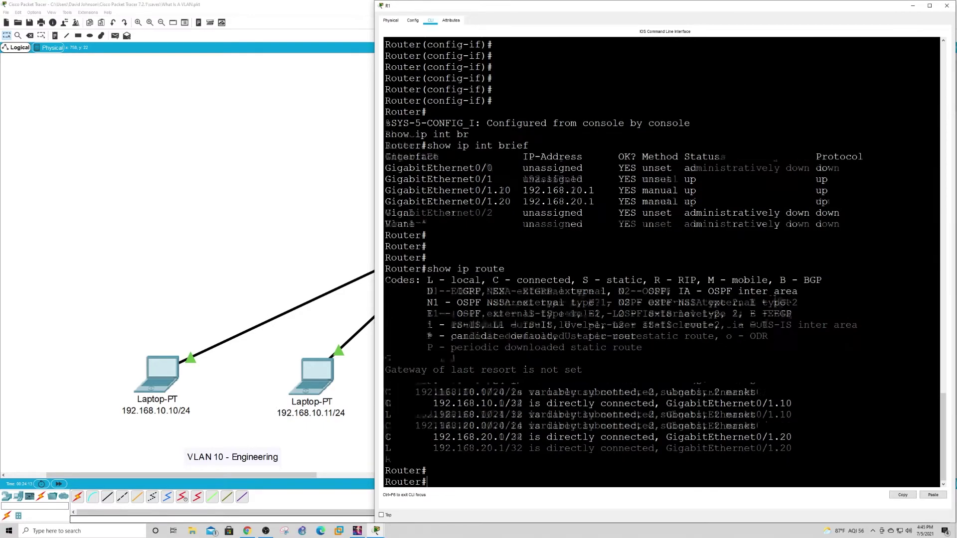
{"action": "key", "text": "Return"}
{"action": "key", "text": "Return"}
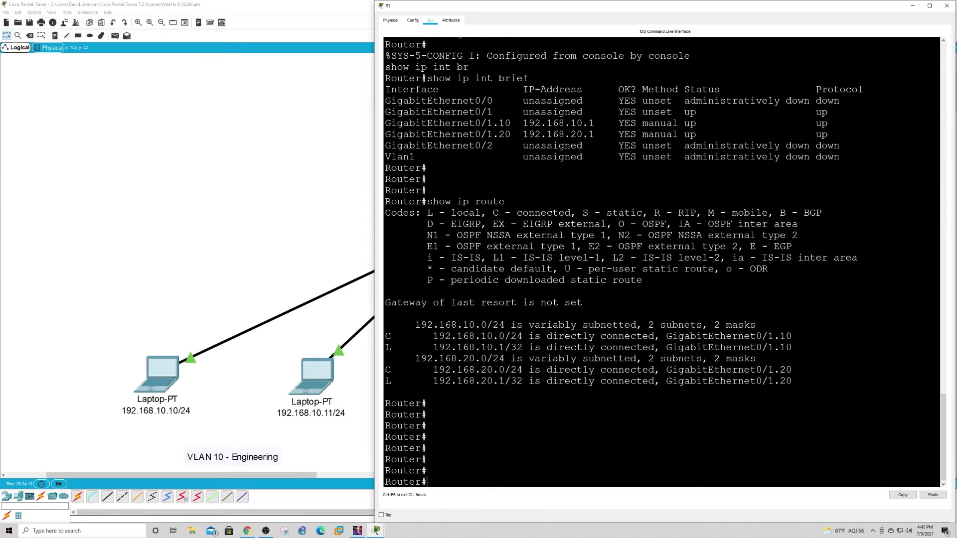
Step: Ping R1's own VLAN 10 subinterface address 192.168.10.1 from the router
{"action": "type", "text": "ping 192.168.20"}
{"action": "key", "text": "BackSpace"}
{"action": "key", "text": "BackSpace"}
{"action": "type", "text": "20.2"}
{"action": "key", "text": "BackSpace"}
{"action": "key", "text": "BackSpace"}
{"action": "key", "text": "BackSpace"}
{"action": "key", "text": "BackSpace"}
{"action": "type", "text": "10.1"}
{"action": "key", "text": "Return"}
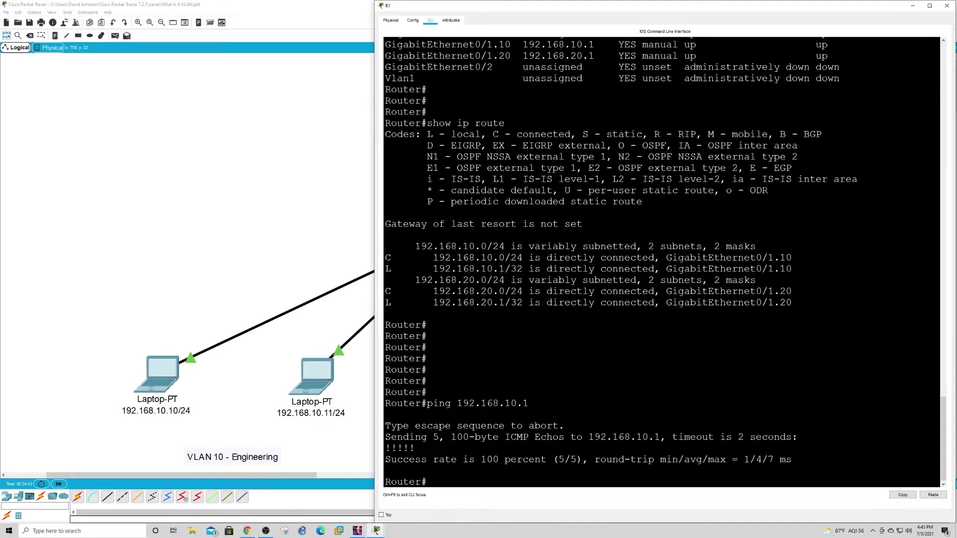
Step: Ping laptop 192.168.10.10 twice from R1 and examine the first ping's reply markers
{"action": "key", "text": "Up"}
{"action": "key", "text": "Return"}
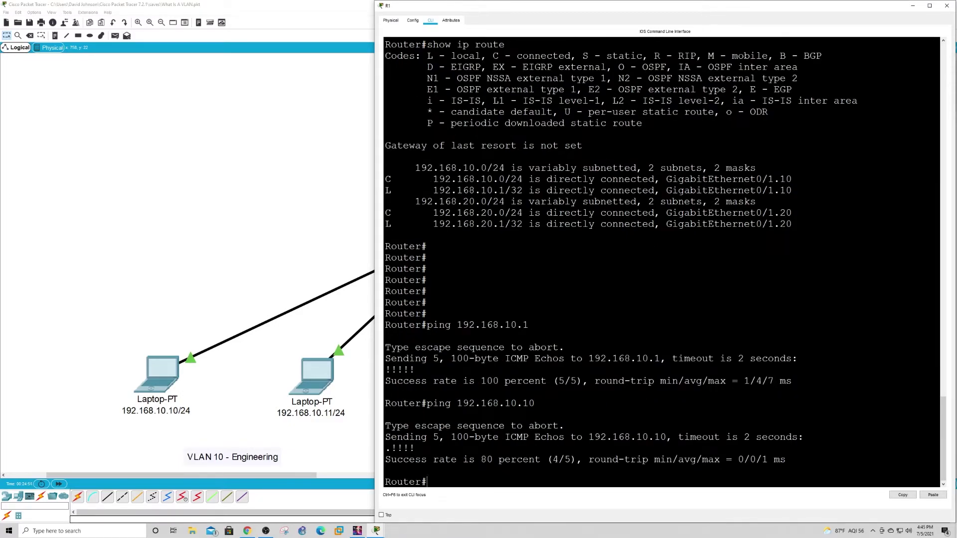
{"action": "key", "text": "Up"}
{"action": "key", "text": "Return"}
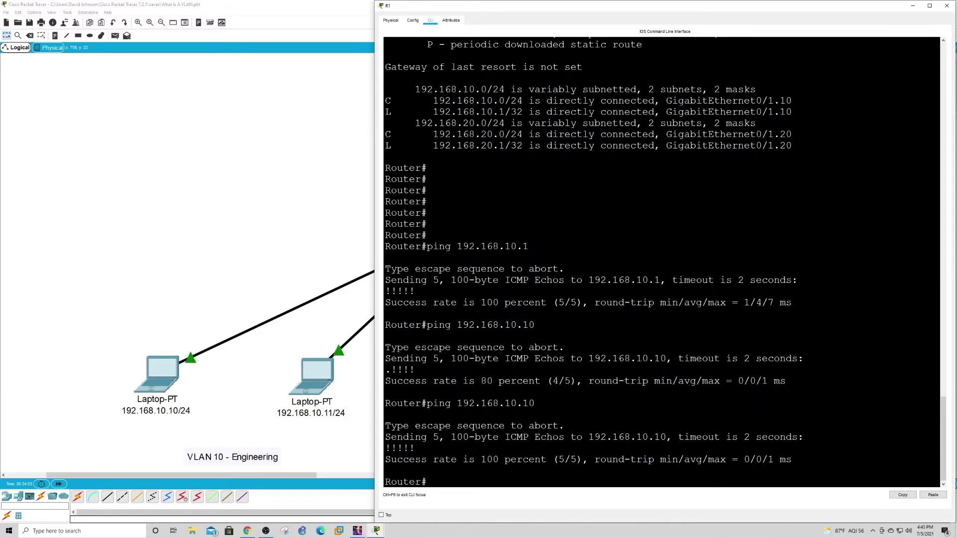
{"action": "left_click_drag", "start_coordinate": [385, 369], "coordinate": [397, 370]}
{"action": "left_click", "coordinate": [495, 459]}
Step: Ping R1's own VLAN 20 subinterface address 192.168.20.1 from the router
{"action": "key", "text": "Up"}
{"action": "key", "text": "BackSpace"}
{"action": "type", "text": "2"}
{"action": "key", "text": "BackSpace"}
{"action": "key", "text": "Return"}
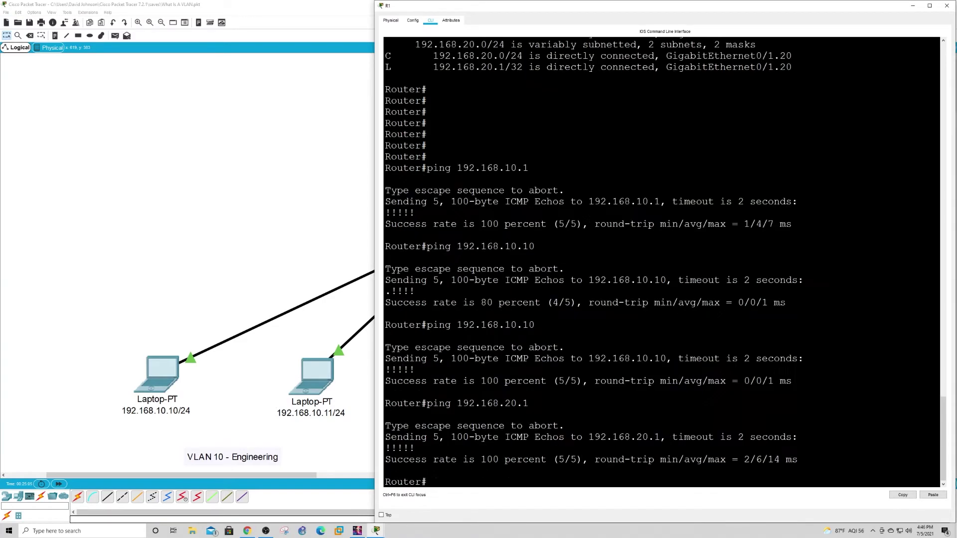
Step: Ping laptop 192.168.20.11 twice from R1
{"action": "key", "text": "Up"}
{"action": "type", "text": "1"}
{"action": "key", "text": "Return"}
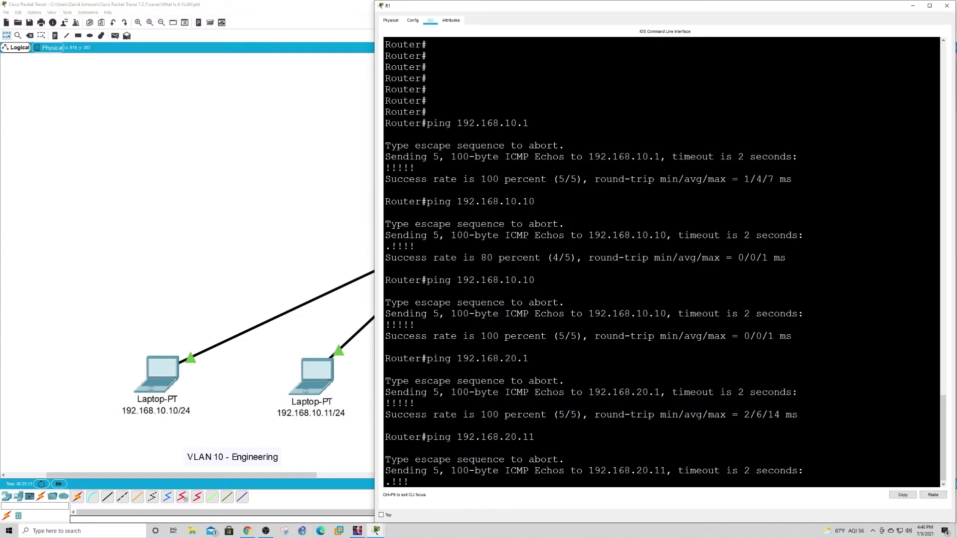
{"action": "key", "text": "Up"}
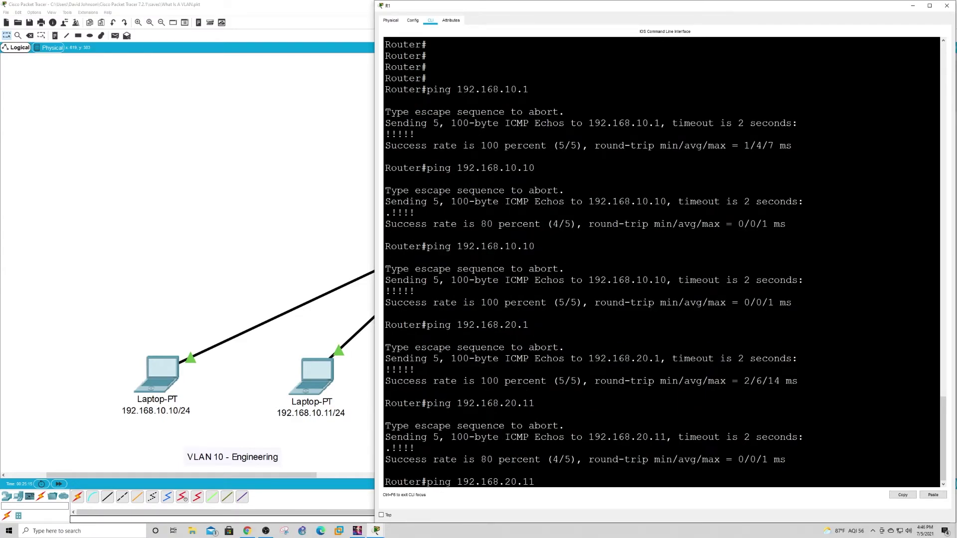
{"action": "key", "text": "Return"}
Step: Ping laptop 192.168.20.10 twice from R1 and return to the topology
{"action": "key", "text": "Up"}
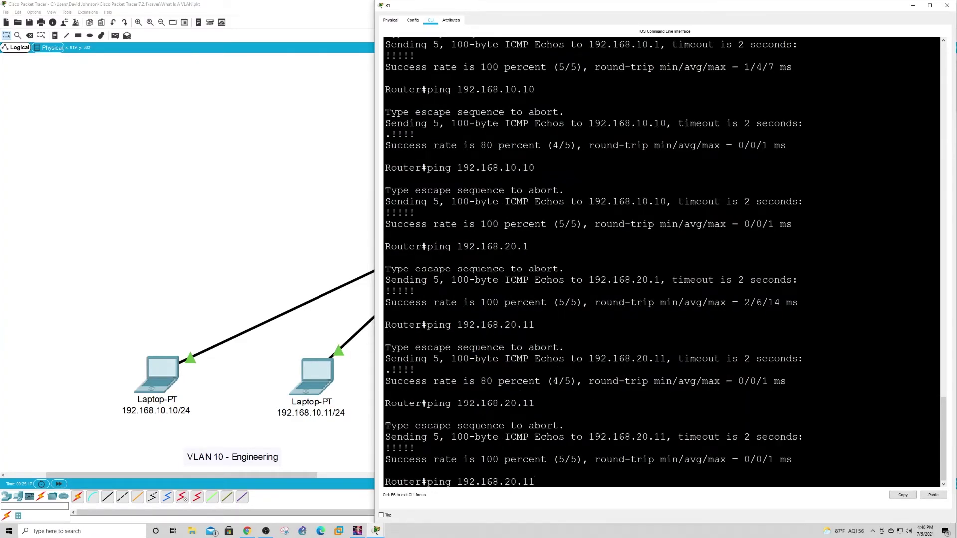
{"action": "key", "text": "Return"}
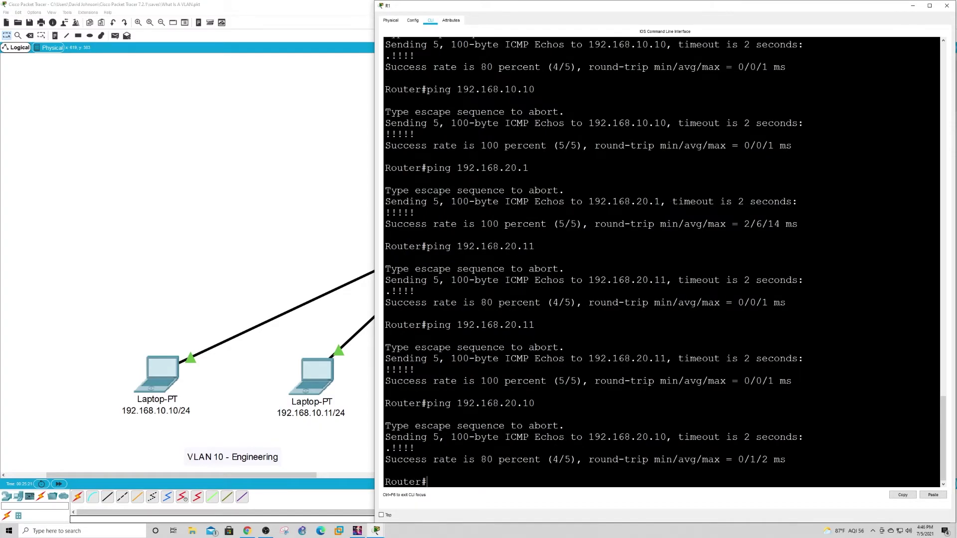
{"action": "key", "text": "Up"}
{"action": "key", "text": "Return"}
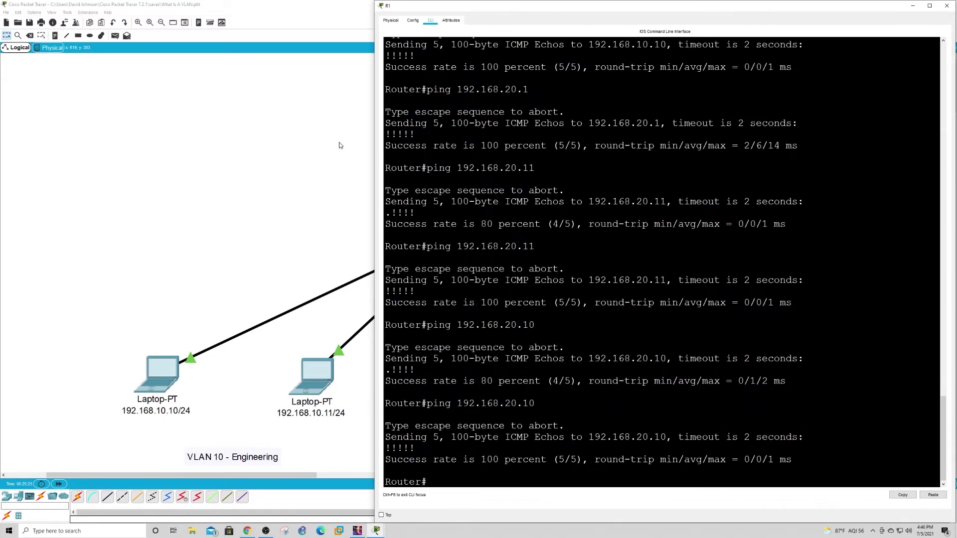
{"action": "left_click", "coordinate": [132, 240]}
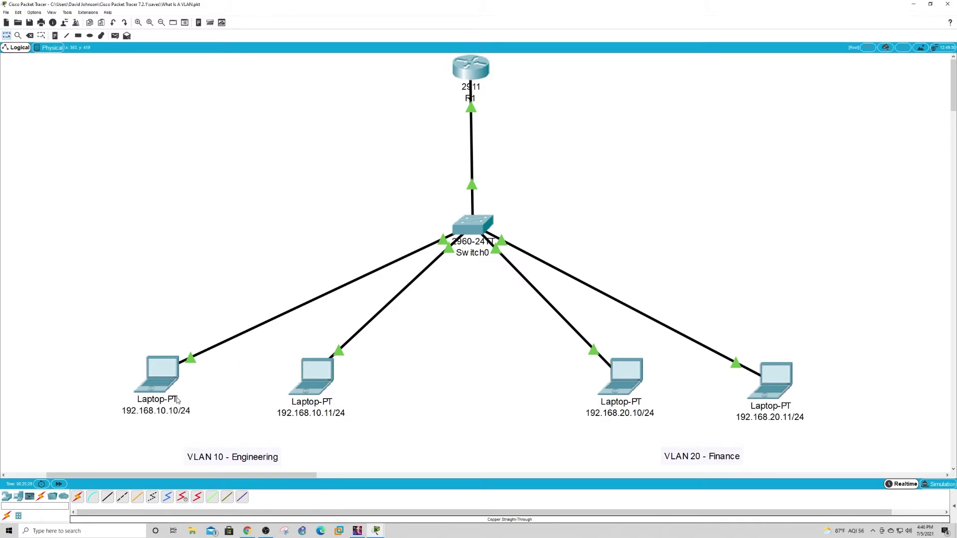
Step: Reopen laptop 192.168.10.10, leave its IP configuration and open its command prompt
{"action": "left_click", "coordinate": [158, 387]}
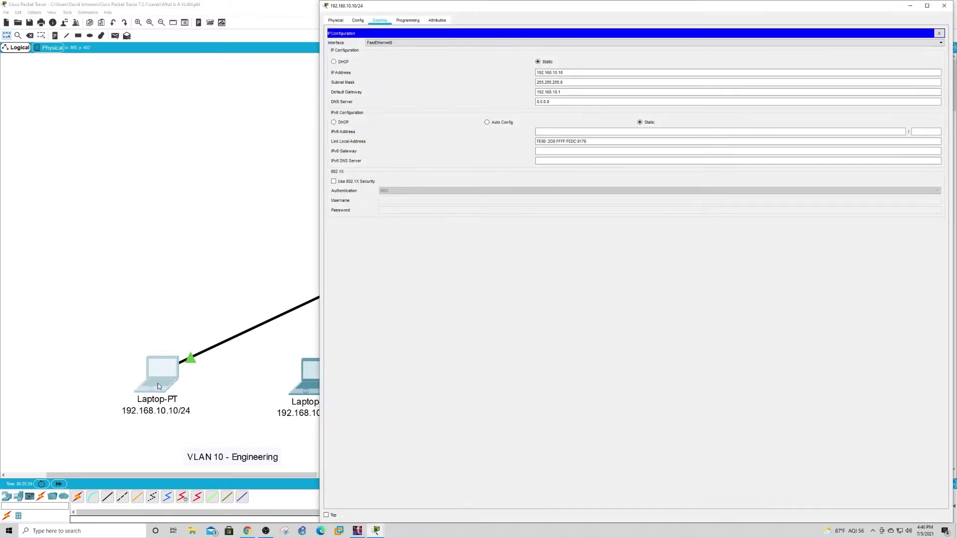
{"action": "left_click", "coordinate": [408, 21]}
{"action": "left_click", "coordinate": [379, 21]}
{"action": "left_click", "coordinate": [939, 34]}
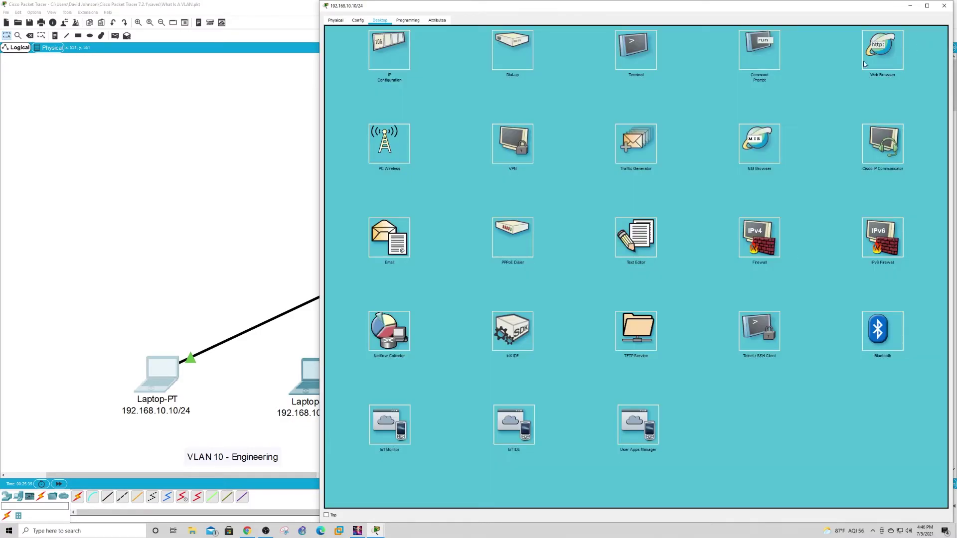
{"action": "left_click", "coordinate": [760, 49]}
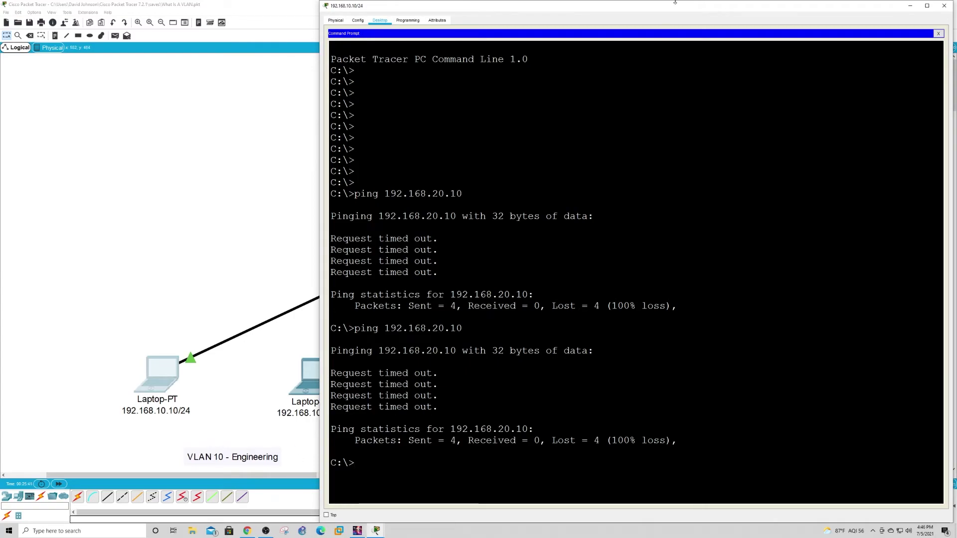
Step: Move the command prompt window of laptop 192.168.10.10 over the VLAN 10 side, narrow it and stretch it to full screen height
{"action": "left_click_drag", "start_coordinate": [675, 4], "coordinate": [352, 29]}
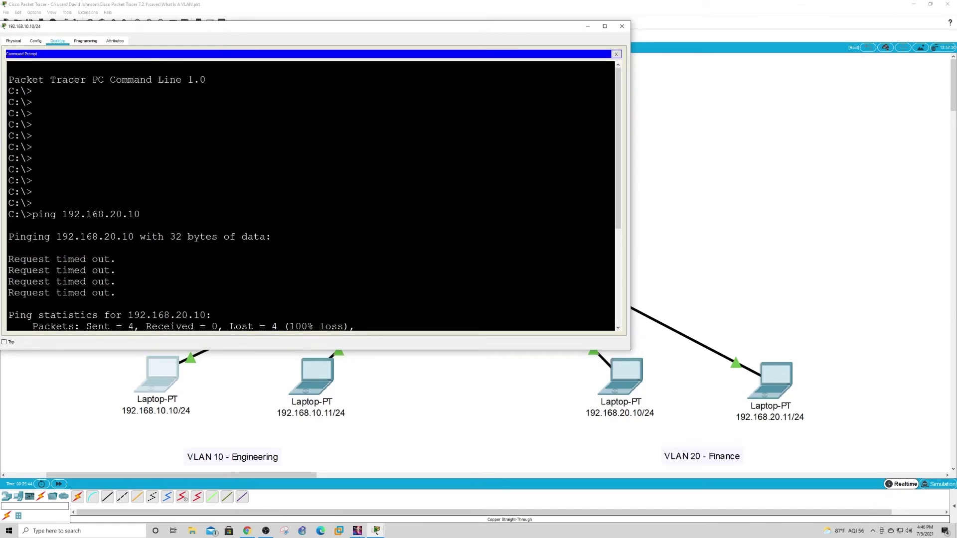
{"action": "left_click_drag", "start_coordinate": [631, 152], "coordinate": [593, 150]}
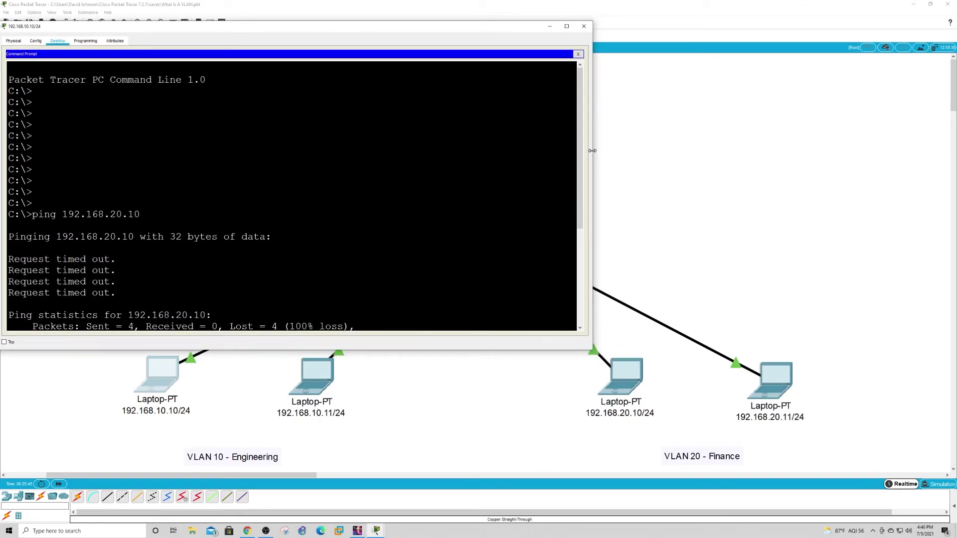
{"action": "left_click_drag", "start_coordinate": [392, 350], "coordinate": [354, 521]}
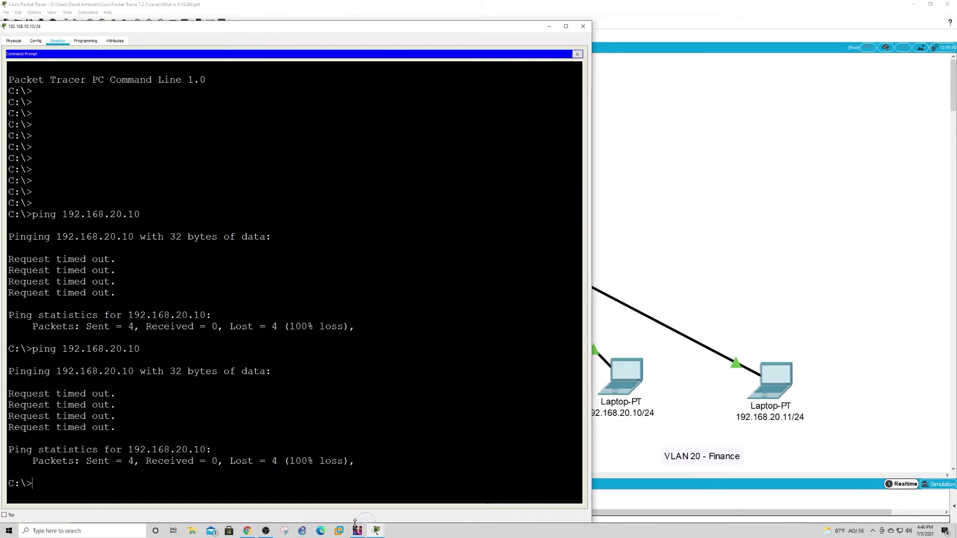
{"action": "double_click", "coordinate": [355, 522]}
{"action": "left_click_drag", "start_coordinate": [341, 2], "coordinate": [342, 0]}
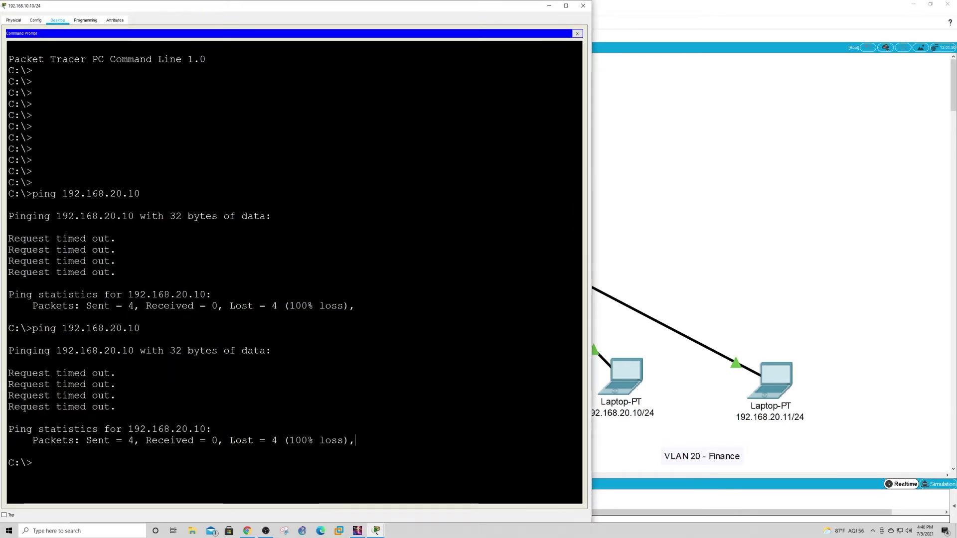
Step: Ping laptop 192.168.20.10 from laptop 192.168.10.10's command prompt, narrowing the window slightly to uncover the target's label
{"action": "key", "text": "Return"}
{"action": "key", "text": "Return"}
{"action": "key", "text": "Return"}
{"action": "key", "text": "Return"}
{"action": "key", "text": "Return"}
{"action": "key", "text": "Return"}
{"action": "key", "text": "Return"}
{"action": "key", "text": "Return"}
{"action": "type", "text": "ping 192.168."}
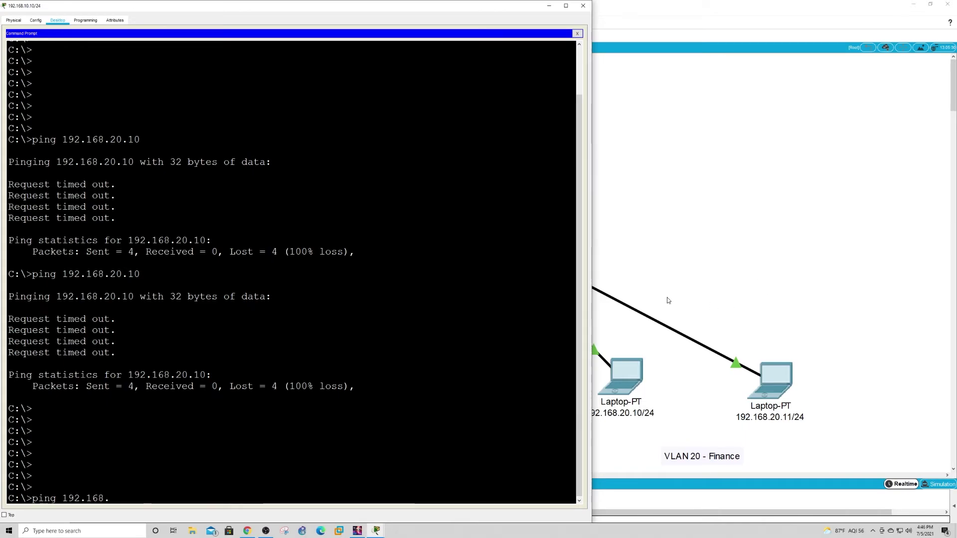
{"action": "left_click_drag", "start_coordinate": [592, 307], "coordinate": [585, 309]}
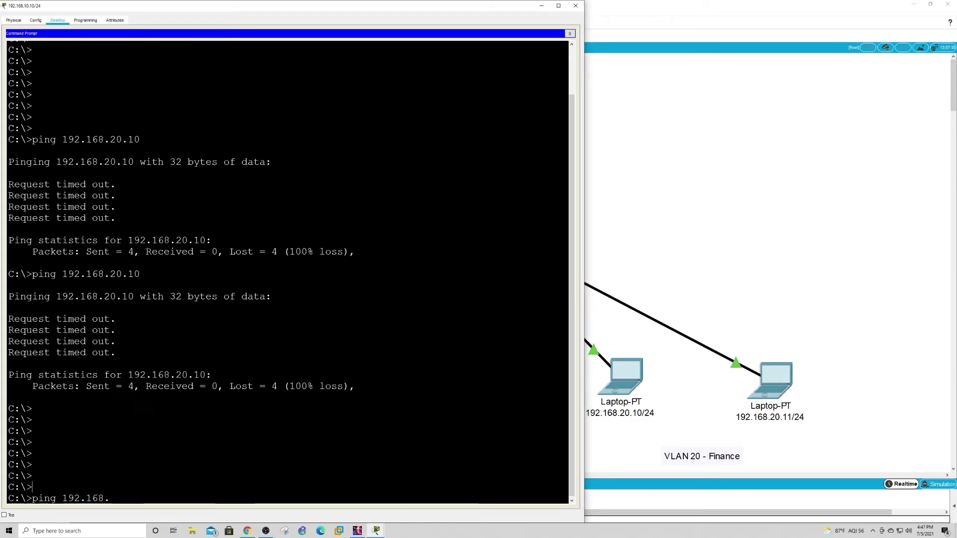
{"action": "type", "text": "20.10"}
{"action": "key", "text": "Return"}
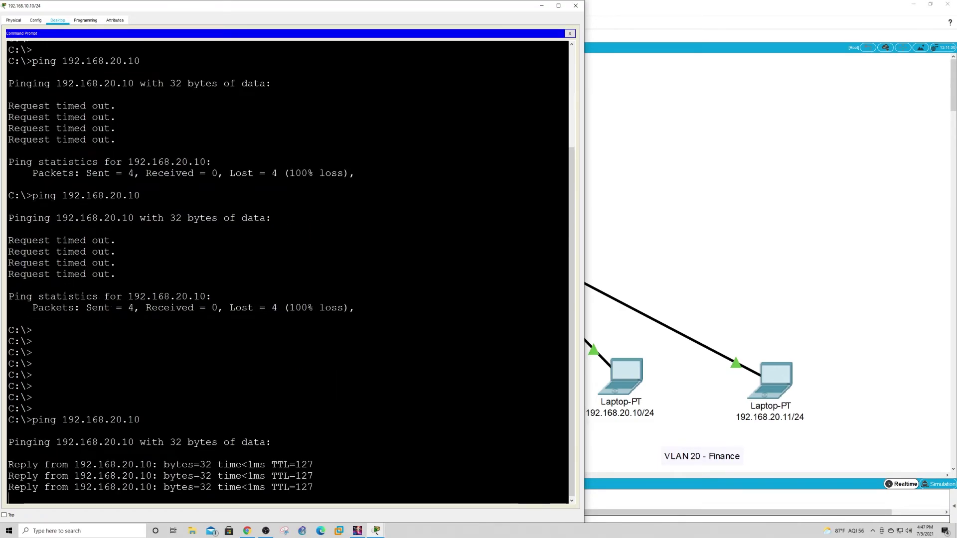
Step: Ping laptop 192.168.20.11 from laptop 192.168.10.10 and close that laptop's window
{"action": "key", "text": "Up"}
{"action": "key", "text": "BackSpace"}
{"action": "type", "text": "192.168.20.11"}
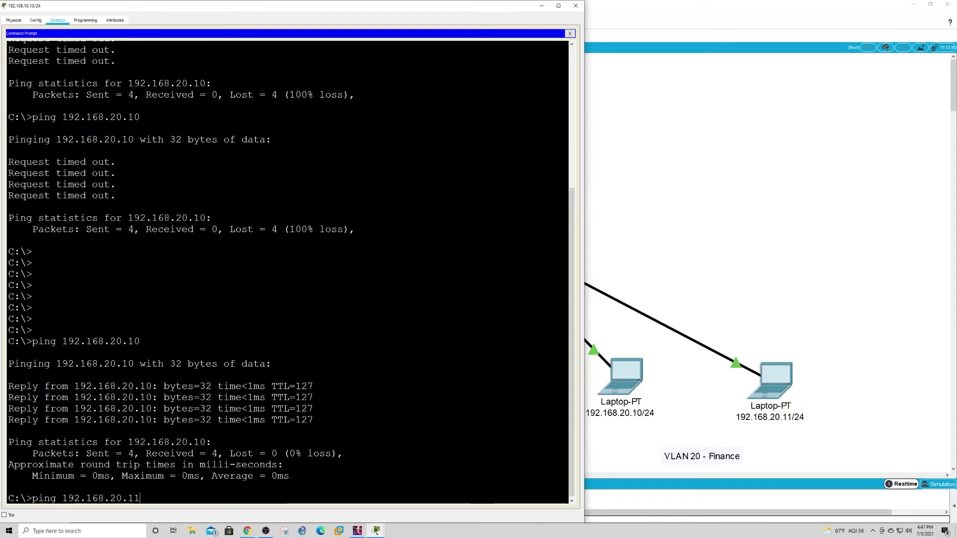
{"action": "key", "text": "Return"}
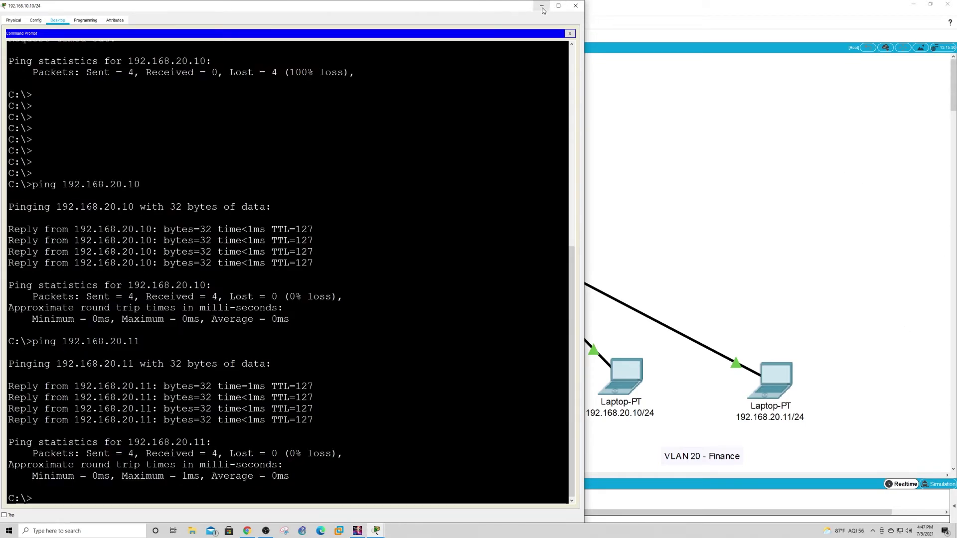
{"action": "left_click", "coordinate": [575, 5]}
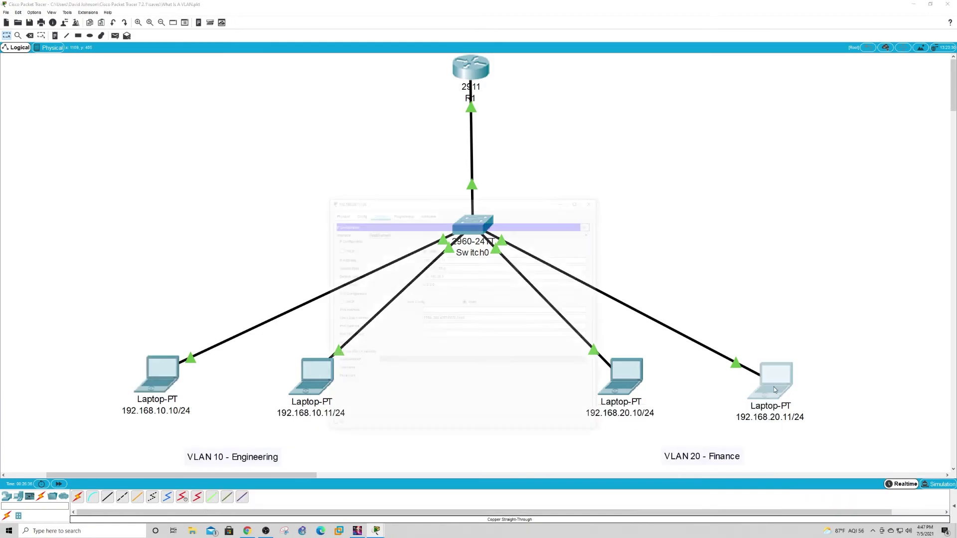
Step: Open laptop 192.168.20.11, leave its IP configuration and open its command prompt
{"action": "left_click", "coordinate": [774, 387]}
{"action": "left_click", "coordinate": [408, 140]}
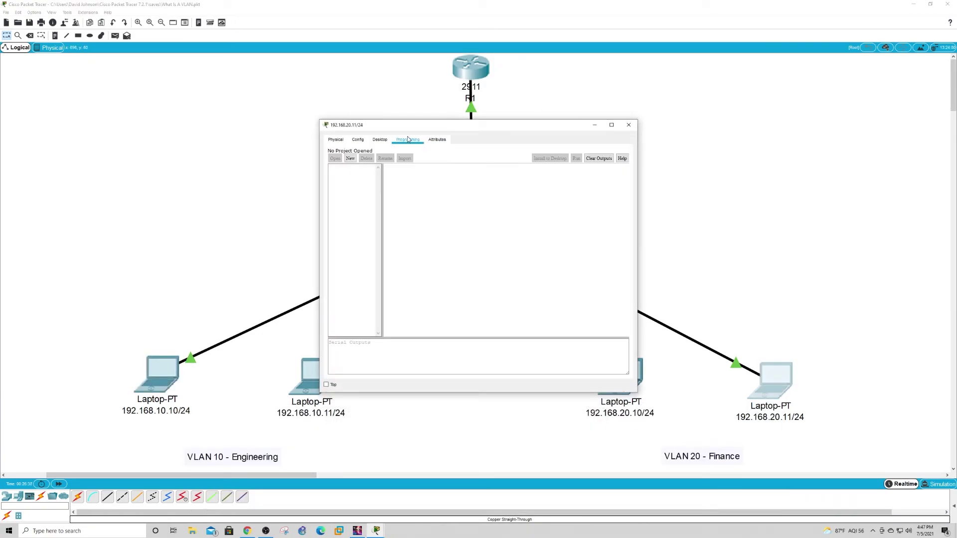
{"action": "left_click", "coordinate": [380, 140]}
{"action": "left_click", "coordinate": [623, 152]}
{"action": "left_click", "coordinate": [602, 162]}
Step: Widen laptop 192.168.20.11's window, stretch it to full screen height and keep both VLAN 10 laptops uncovered
{"action": "left_click_drag", "start_coordinate": [637, 224], "coordinate": [952, 224]}
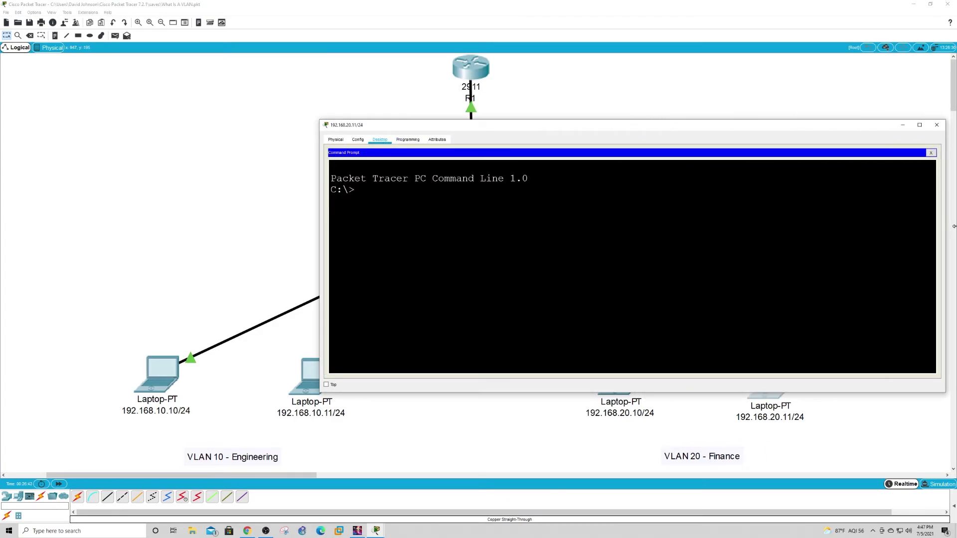
{"action": "left_click_drag", "start_coordinate": [759, 126], "coordinate": [760, 0]}
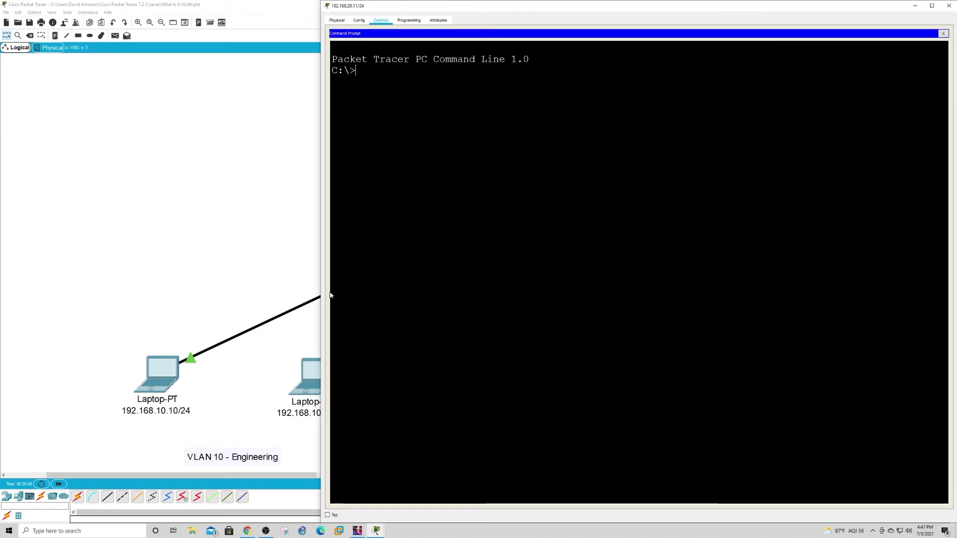
{"action": "left_click_drag", "start_coordinate": [322, 294], "coordinate": [352, 289]}
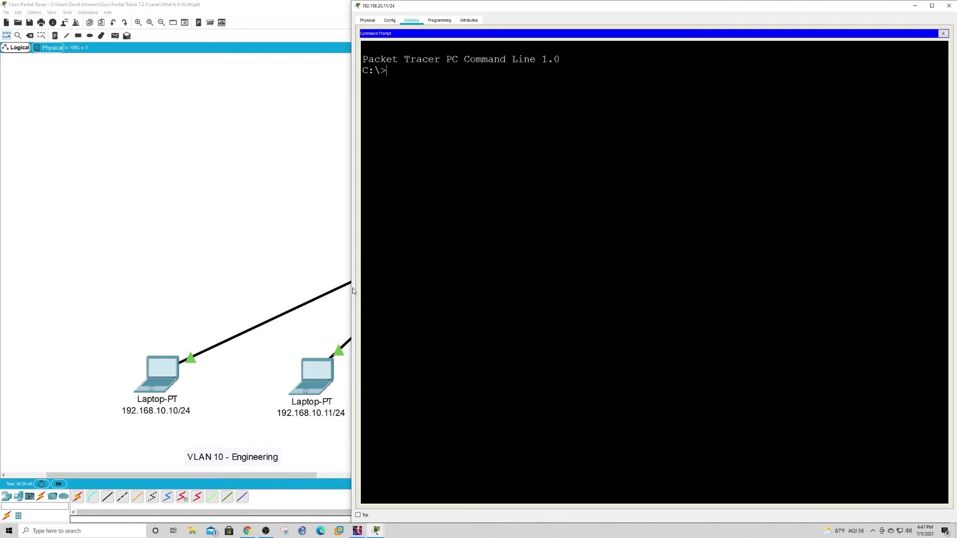
Step: Ping the VLAN 10 gateway 192.168.10.1 from laptop 192.168.20.11
{"action": "key", "text": "Return"}
{"action": "key", "text": "Return"}
{"action": "key", "text": "Return"}
{"action": "type", "text": "ping 192.168.10"}
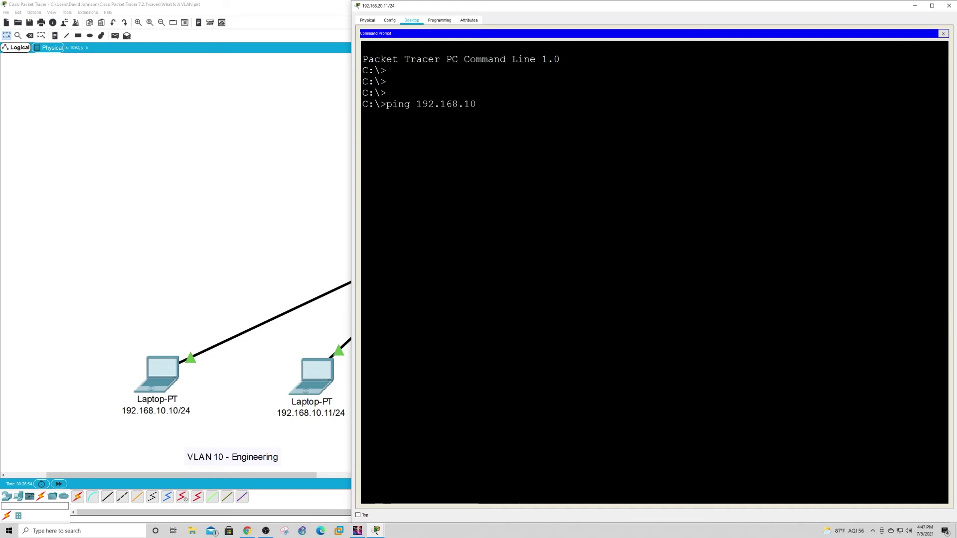
{"action": "type", "text": ".1"}
{"action": "key", "text": "Return"}
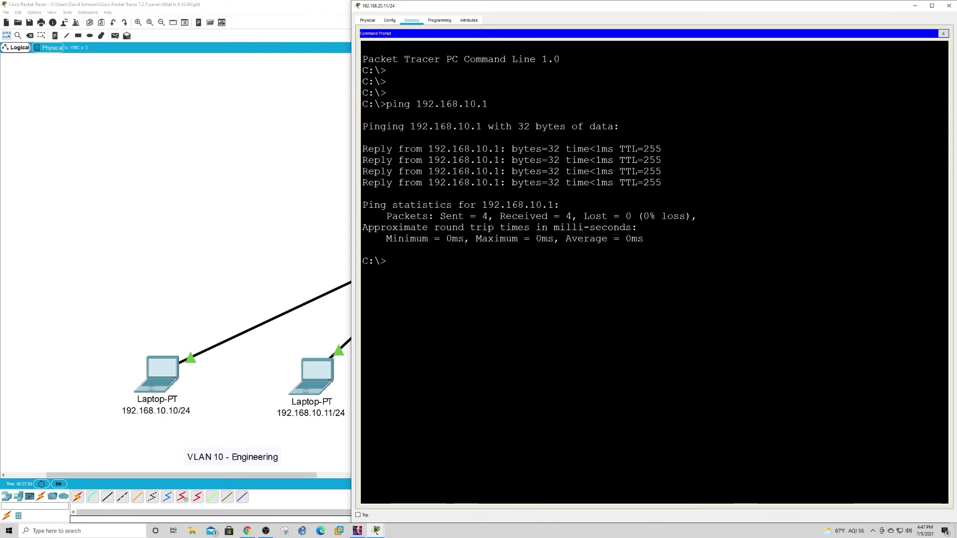
Step: Ping laptop 192.168.10.10 from laptop 192.168.20.11
{"action": "key", "text": "Return"}
{"action": "key", "text": "Return"}
{"action": "key", "text": "Return"}
{"action": "key", "text": "Up"}
{"action": "type", "text": "0"}
{"action": "key", "text": "Return"}
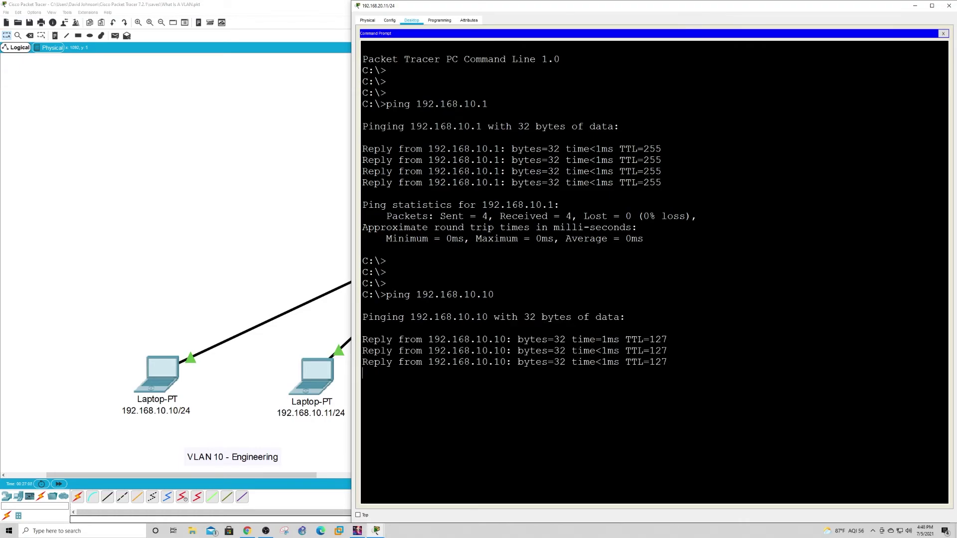
Step: Ping laptop 192.168.10.11 from laptop 192.168.20.11 and return to the topology
{"action": "key", "text": "Up"}
{"action": "key", "text": "BackSpace"}
{"action": "type", "text": "192.168.10.11"}
{"action": "key", "text": "Return"}
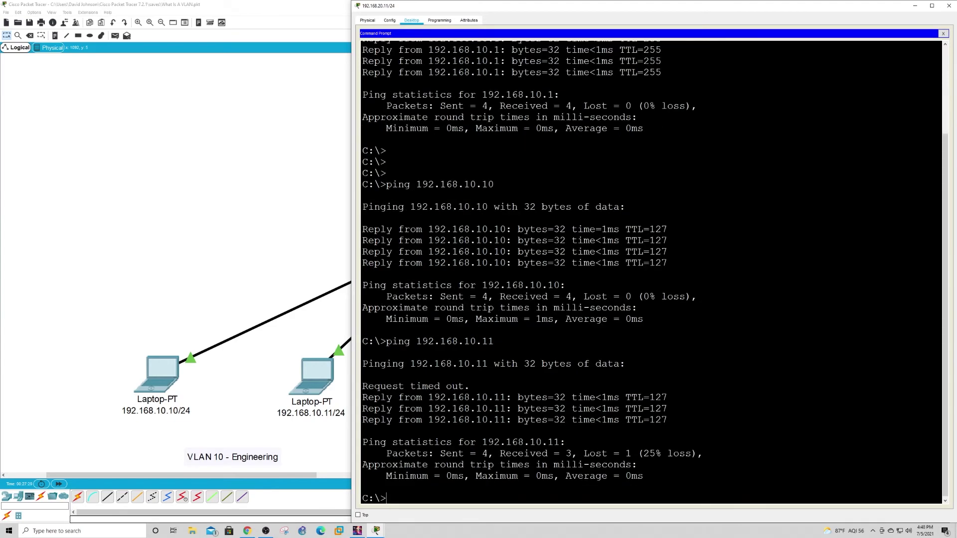
{"action": "left_click", "coordinate": [260, 249]}
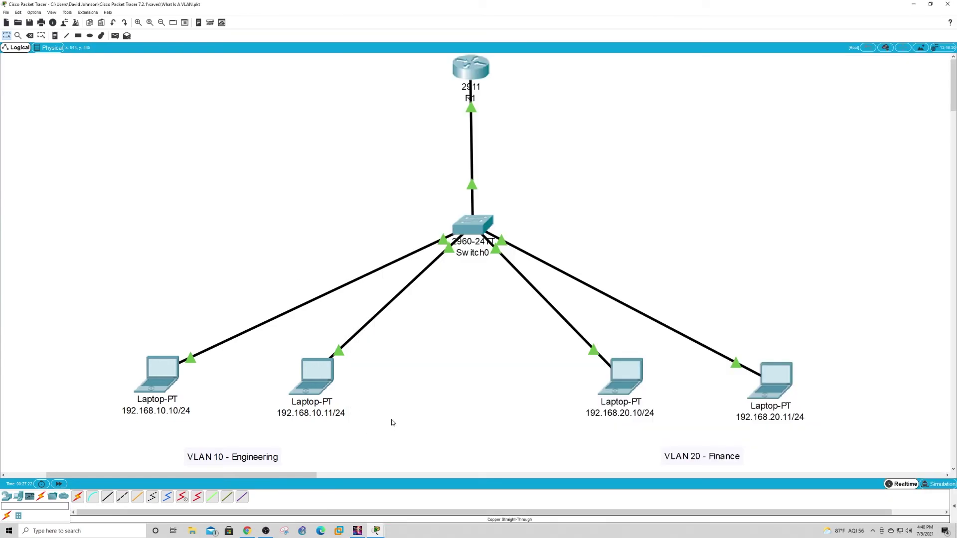